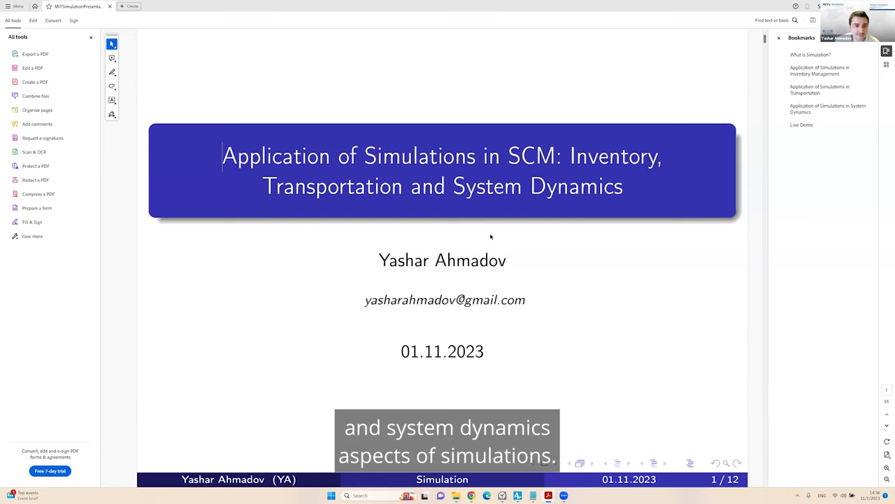
# Move the PDF from the title slide to slide 2, Overview
pyautogui.scroll(-1, 490, 231)
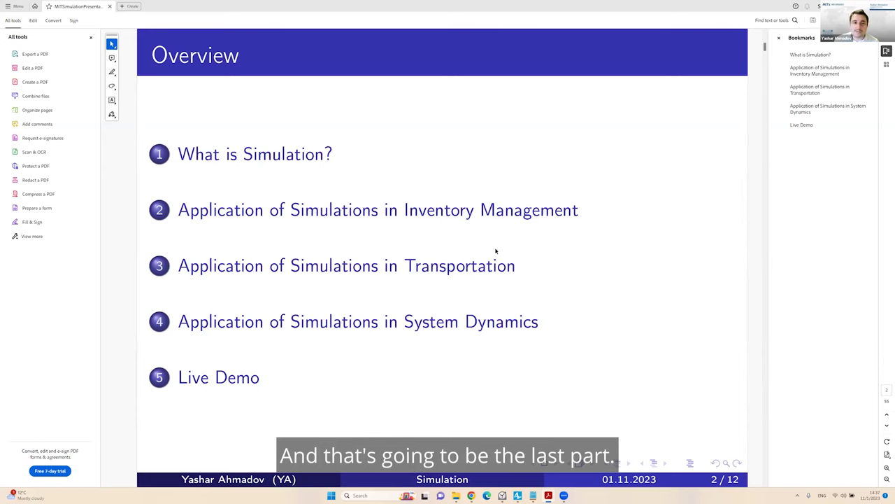
# Go past slide 3, Definitions, to reach slide 4, Types of Simulations
pyautogui.scroll(-1, 495, 250)
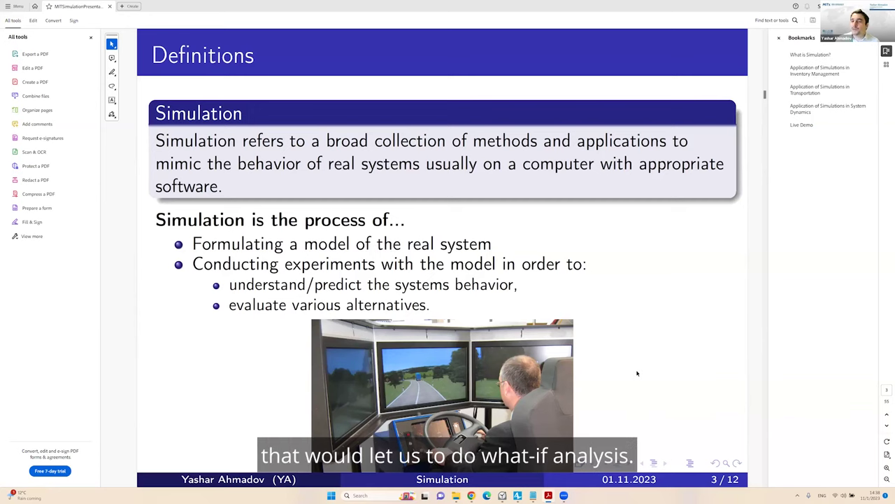
pyautogui.press('Right')
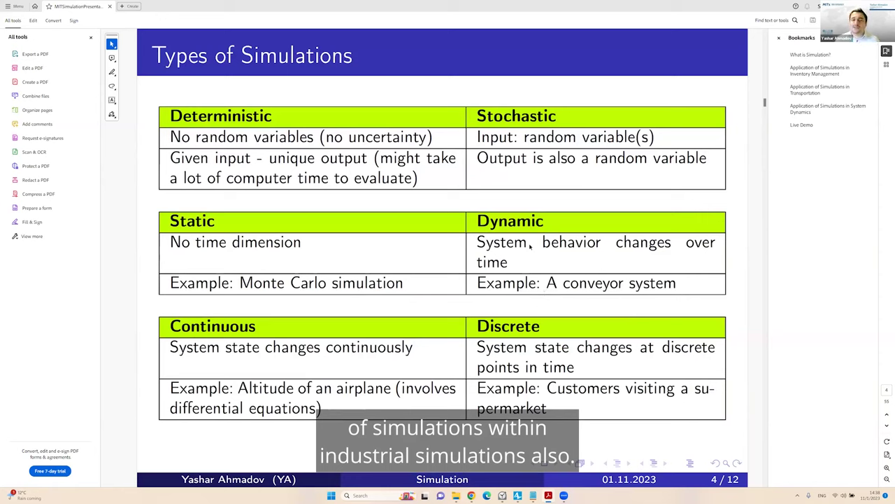
pyautogui.doubleClick(230, 120)
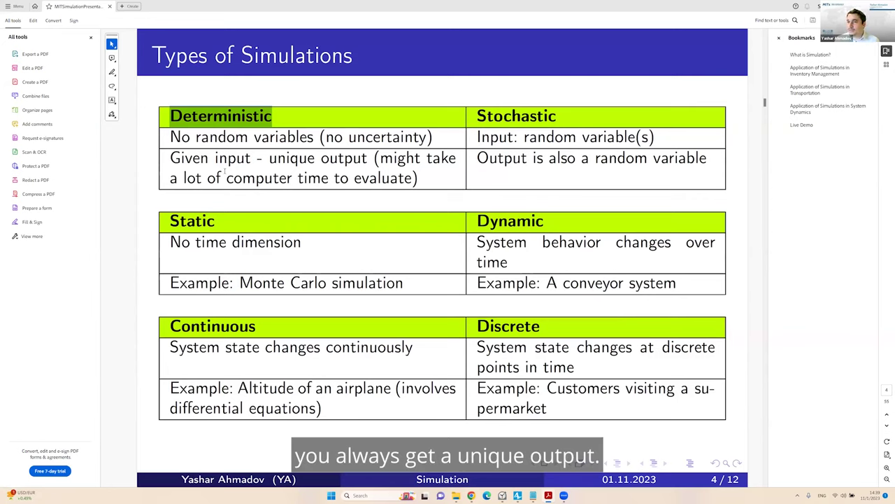
pyautogui.doubleClick(517, 116)
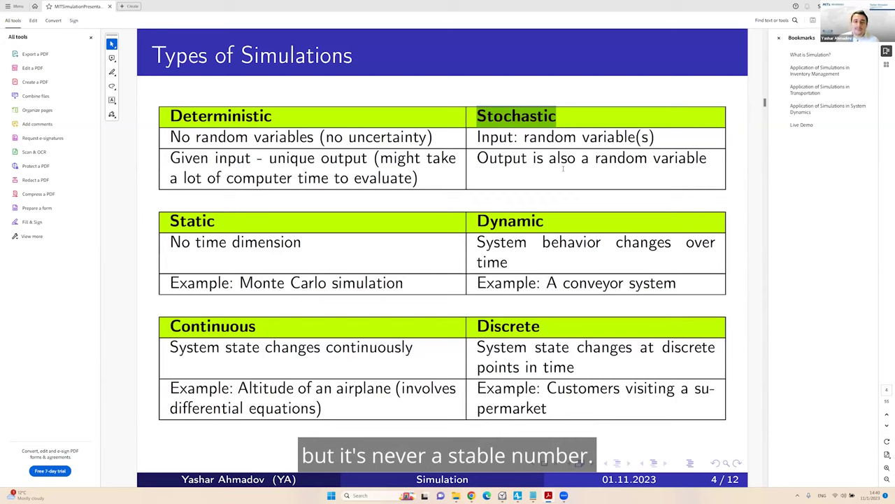
# Highlight Static, Stochastic, Dynamic and Continuous, then advance to slide 5, Paradigms in the Simulation World
pyautogui.doubleClick(192, 221)
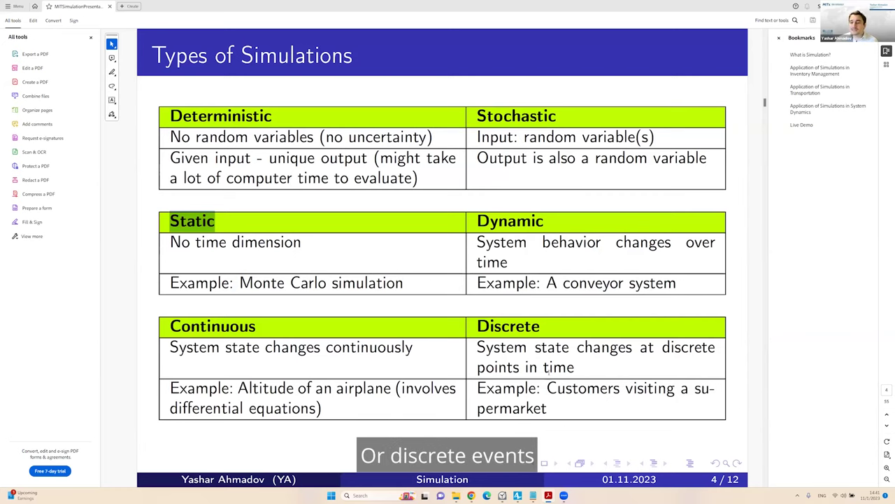
pyautogui.click(558, 389)
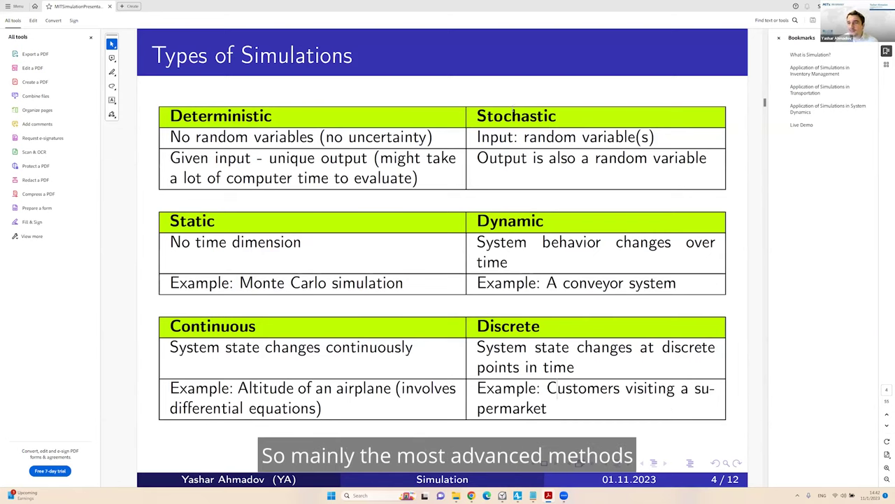
pyautogui.doubleClick(513, 114)
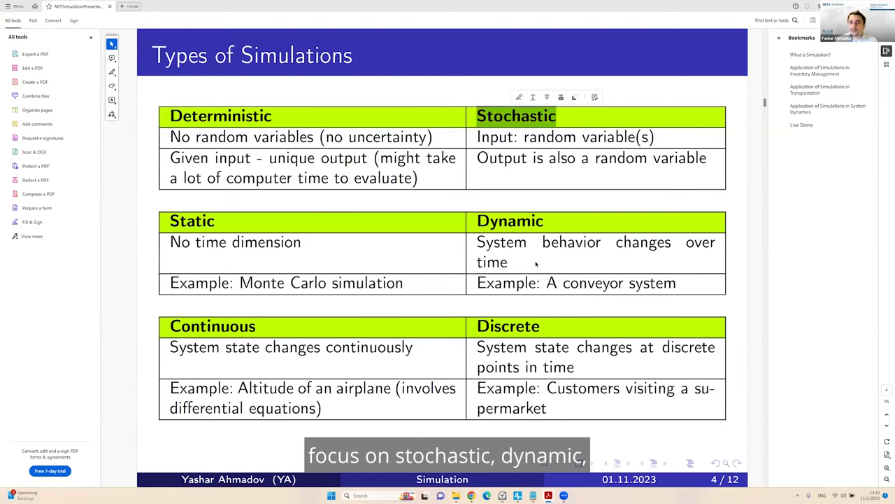
pyautogui.doubleClick(519, 223)
pyautogui.doubleClick(243, 331)
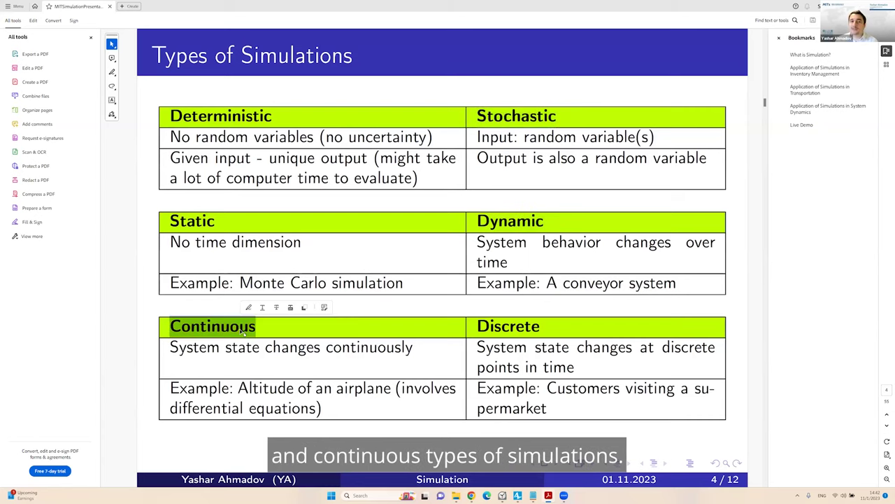
pyautogui.scroll(-1, 292, 319)
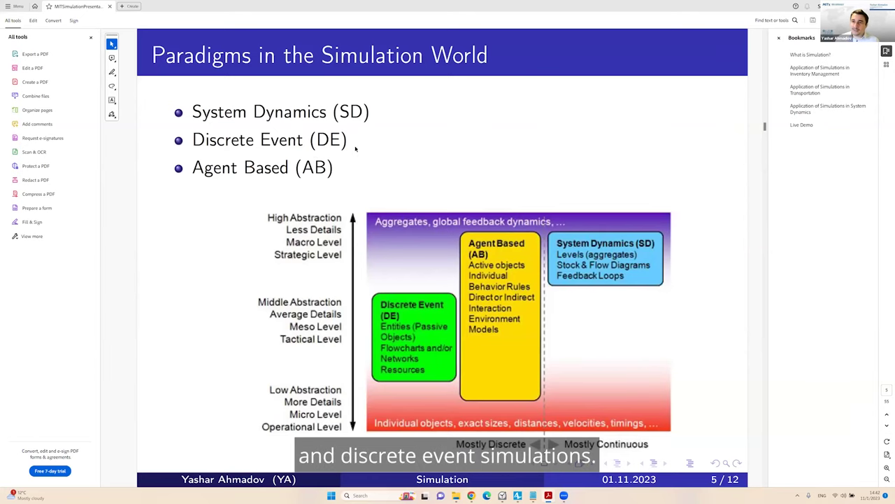
# Highlight the Discrete Event and Agent Based lines on the slide 5 diagram, then clear the selection
pyautogui.moveTo(194, 139); pyautogui.dragTo(413, 140)
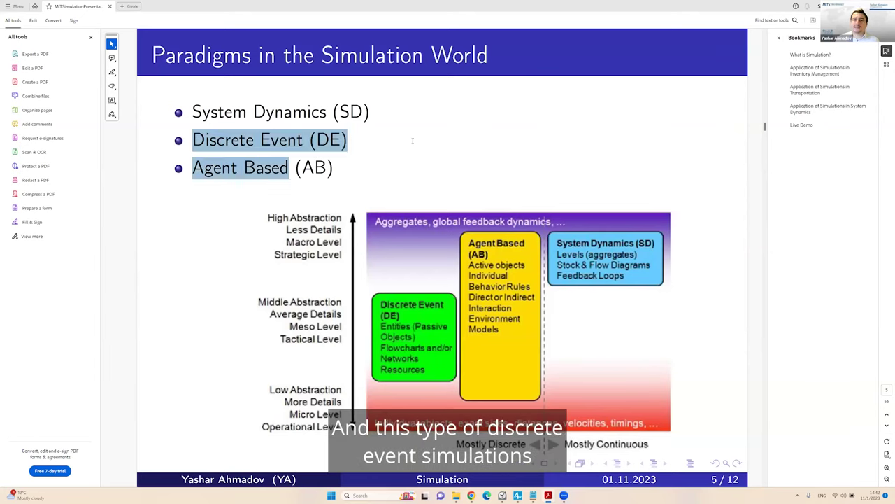
pyautogui.moveTo(355, 138); pyautogui.dragTo(427, 143)
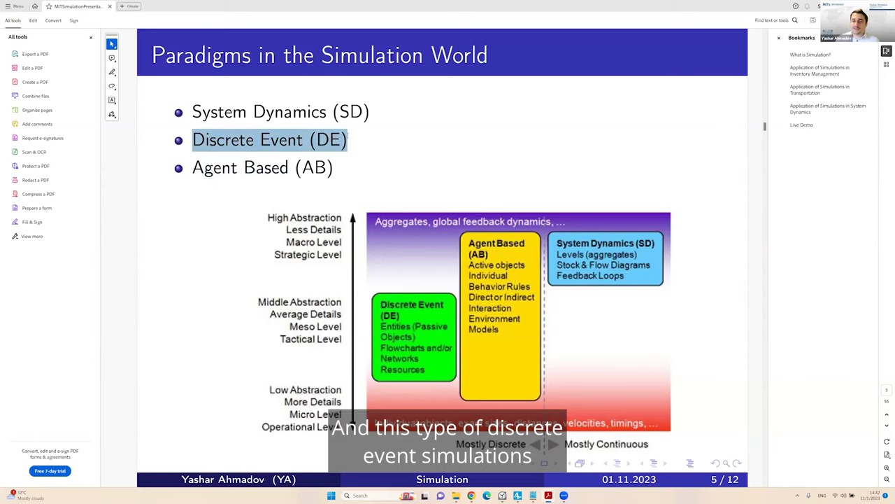
pyautogui.moveTo(336, 166); pyautogui.dragTo(208, 172)
pyautogui.click(403, 165)
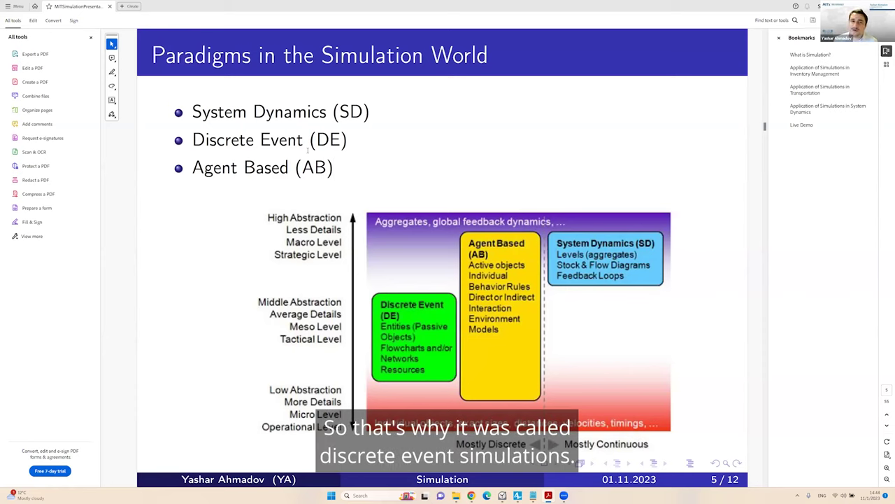
# Show slide 6, Advantages of Simulation, and briefly highlight the management-communication benefit
pyautogui.press('Right')
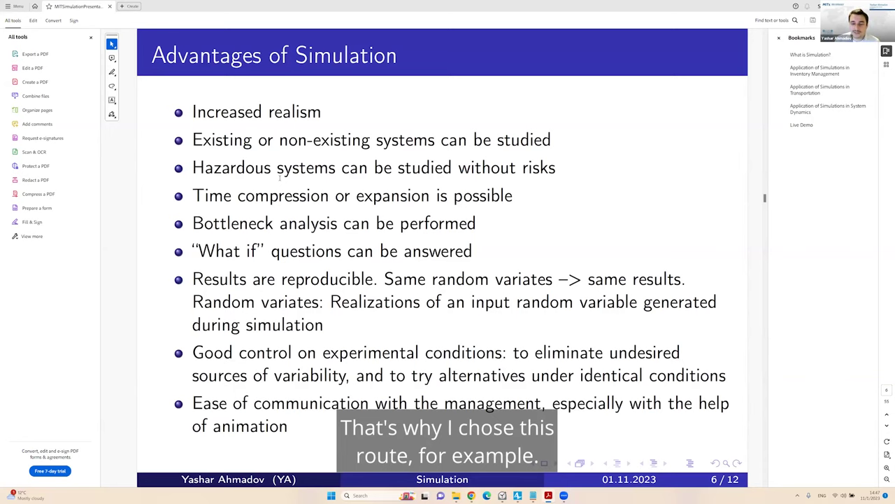
pyautogui.moveTo(193, 403); pyautogui.dragTo(306, 426)
pyautogui.click(297, 433)
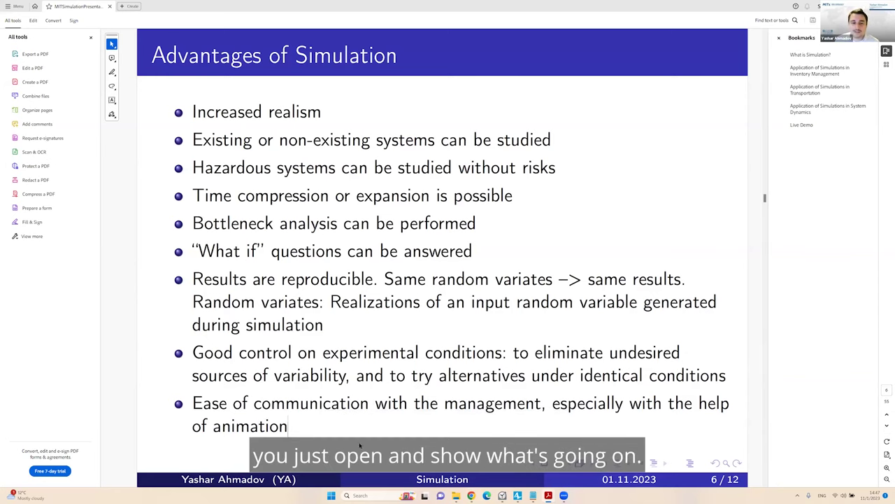
# Bring up slide 7, Don't Simulate When.., and highlight the term M/M/s
pyautogui.scroll(-1, 358, 448)
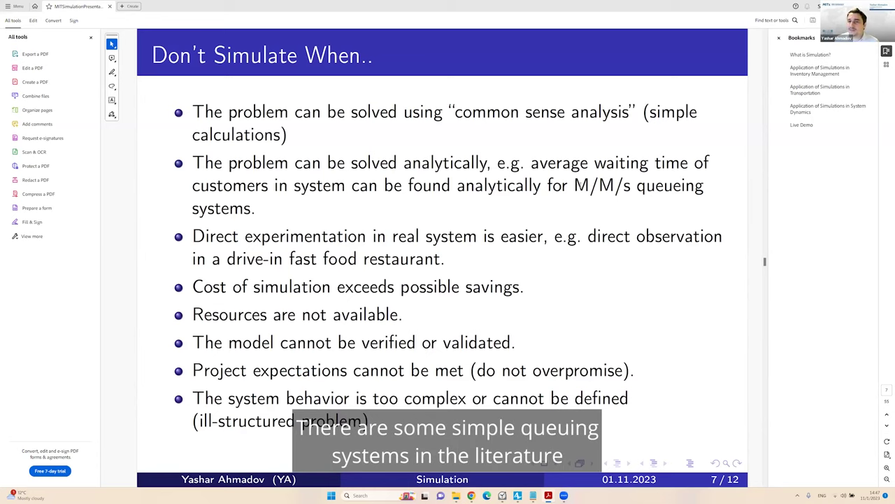
pyautogui.doubleClick(603, 186)
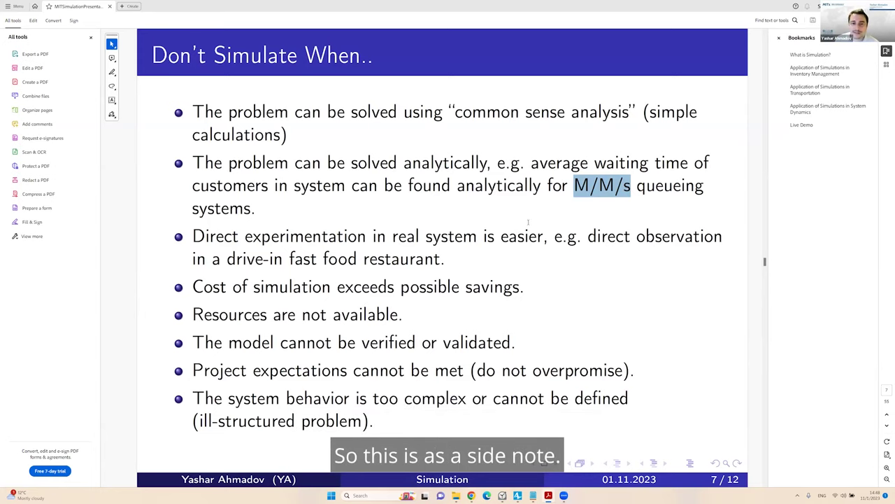
# Show slide 8, Model Building in AnyLogic, through the Fluid Library and System Dynamics bullets, briefly highlighting the library list
pyautogui.press('Right')
pyautogui.press('Right')
pyautogui.press('Right')
pyautogui.press('Right')
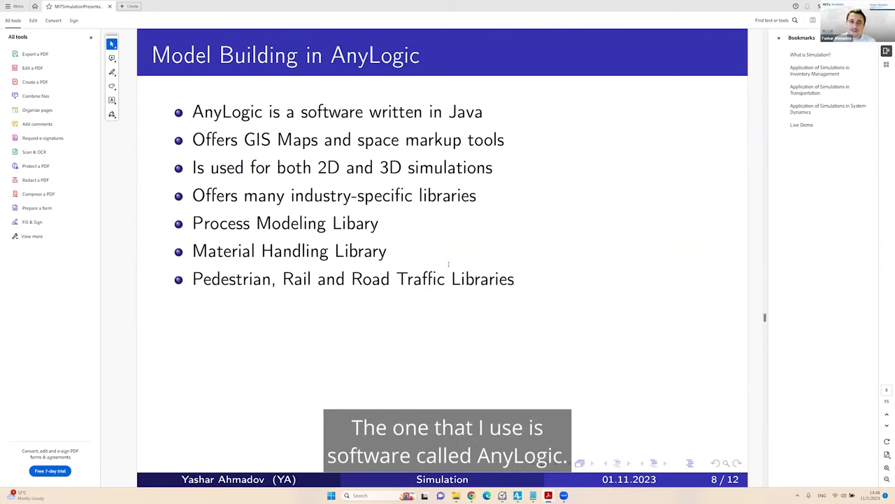
pyautogui.press('Right')
pyautogui.press('Right')
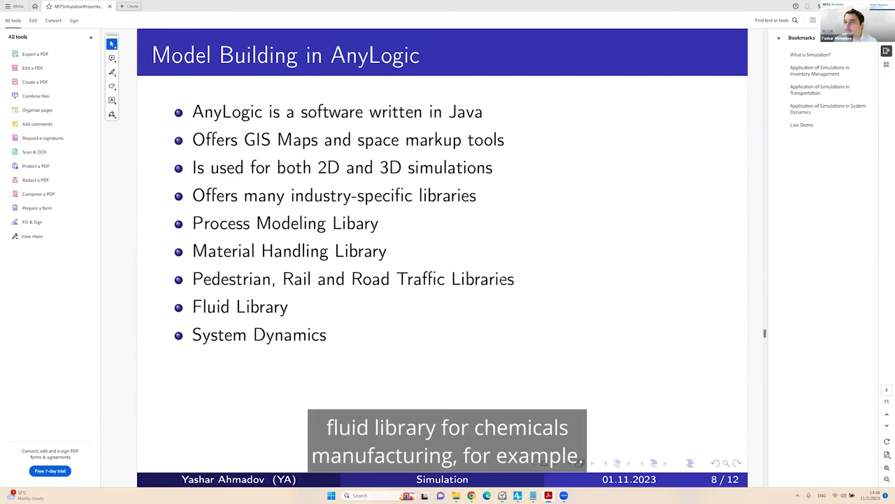
pyautogui.scroll(-1, 343, 333)
pyautogui.scroll(1, 343, 332)
pyautogui.moveTo(343, 332); pyautogui.dragTo(230, 343)
pyautogui.click(226, 342)
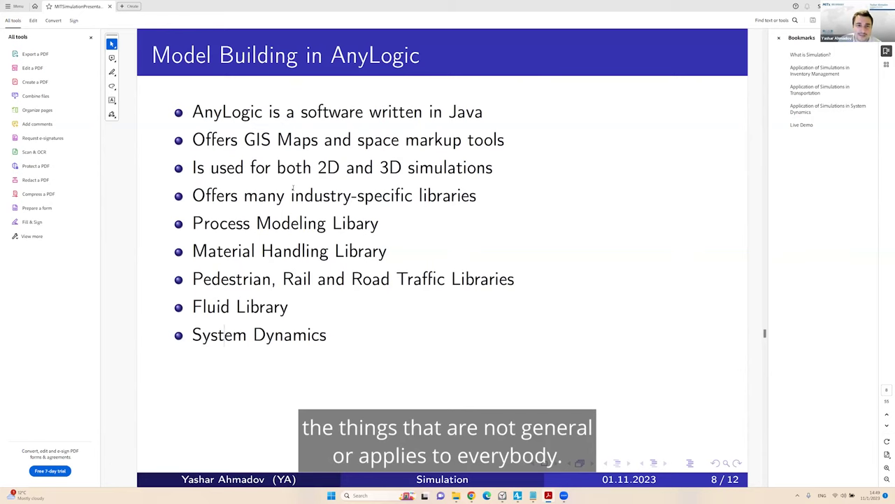
# Show the inventory management slide through ABC Analysis, then dismiss the expired Wholesale Warehouse run in the browser
pyautogui.press('Right')
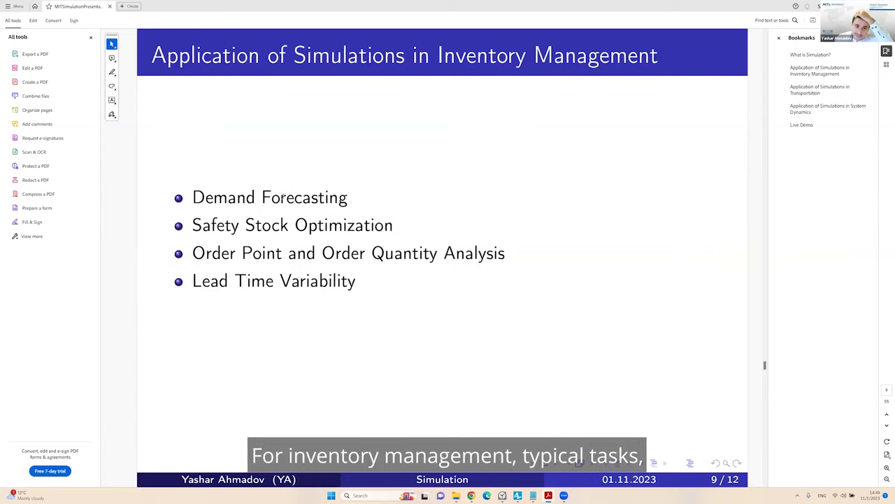
pyautogui.press('Right')
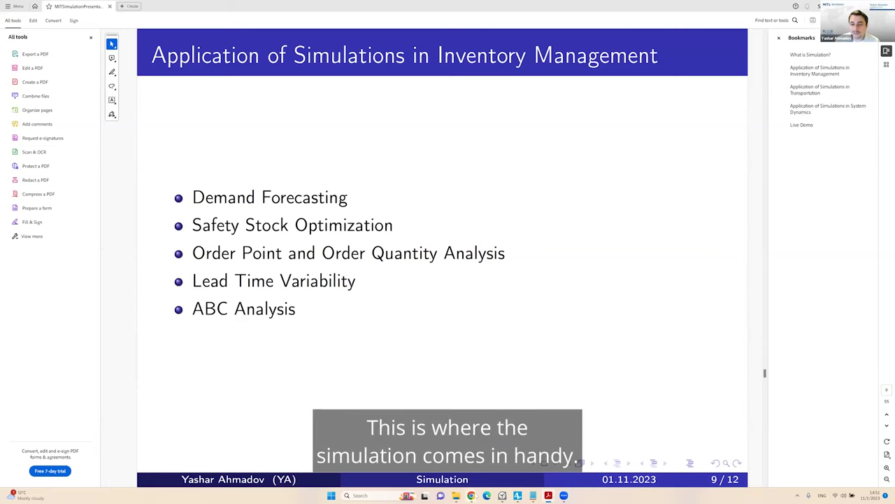
pyautogui.click(471, 495)
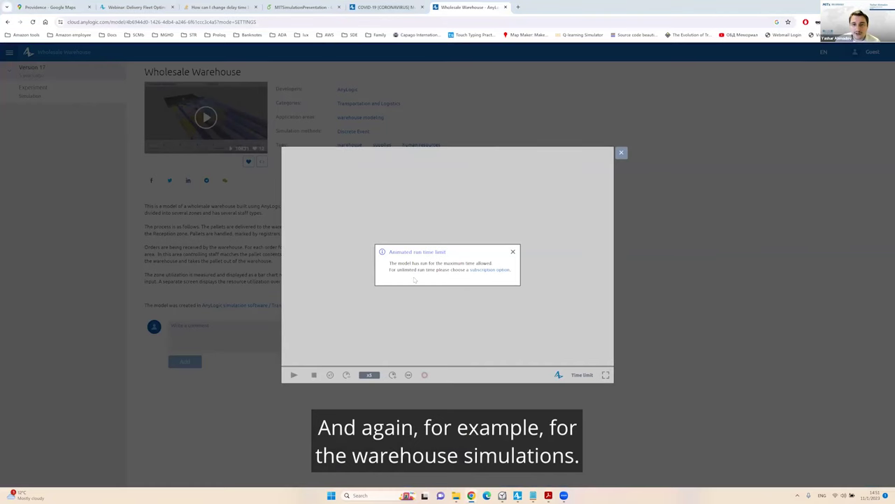
pyautogui.click(512, 252)
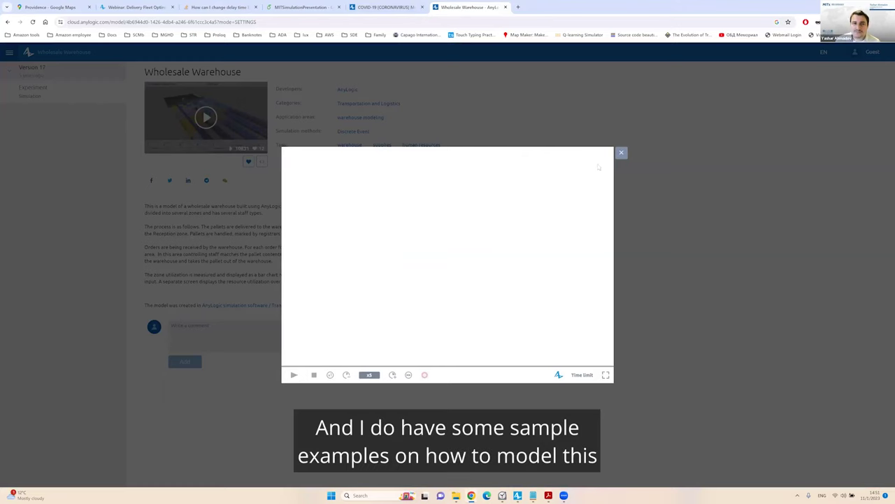
pyautogui.press('Escape')
# Restart the Wholesale Warehouse simulation, pan around its 3D warehouse view, then close the run
pyautogui.click(206, 117)
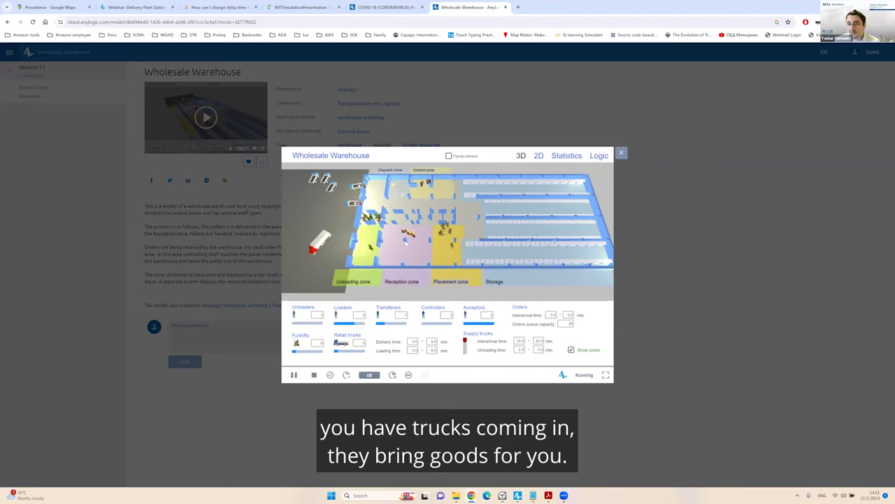
pyautogui.moveTo(405, 242); pyautogui.dragTo(433, 210)
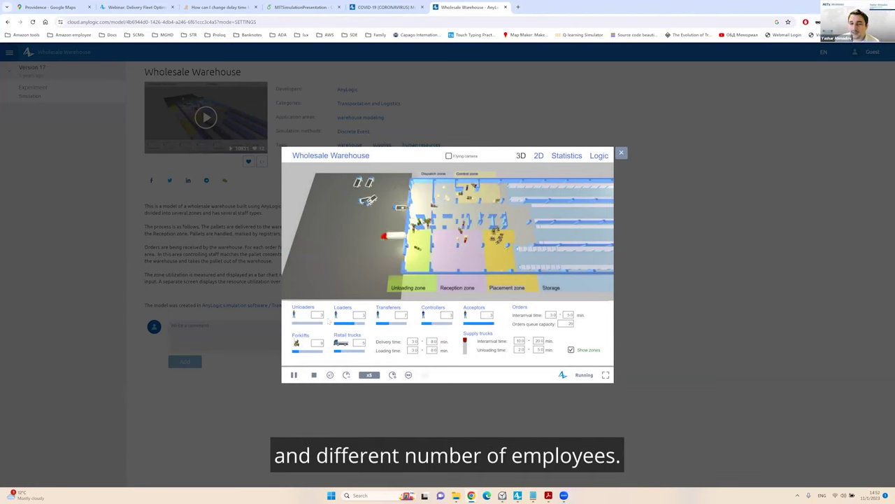
pyautogui.moveTo(531, 244); pyautogui.dragTo(456, 240)
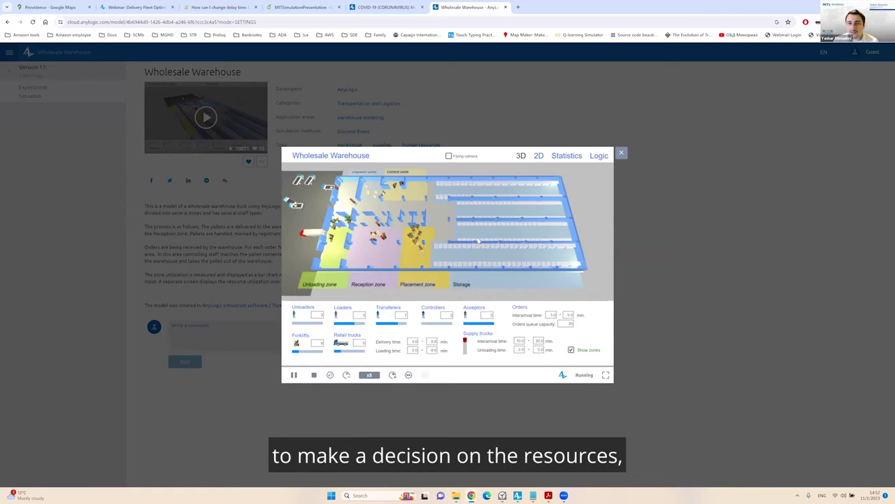
pyautogui.click(620, 154)
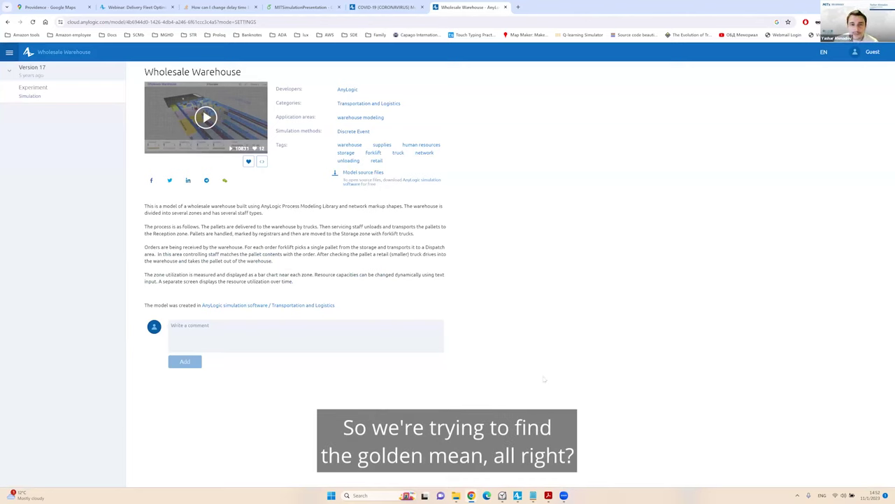
# Clear the expired COVID-19 [SEIR + D] run, restart it to watch the diagram and chart, then close it
pyautogui.click(385, 7)
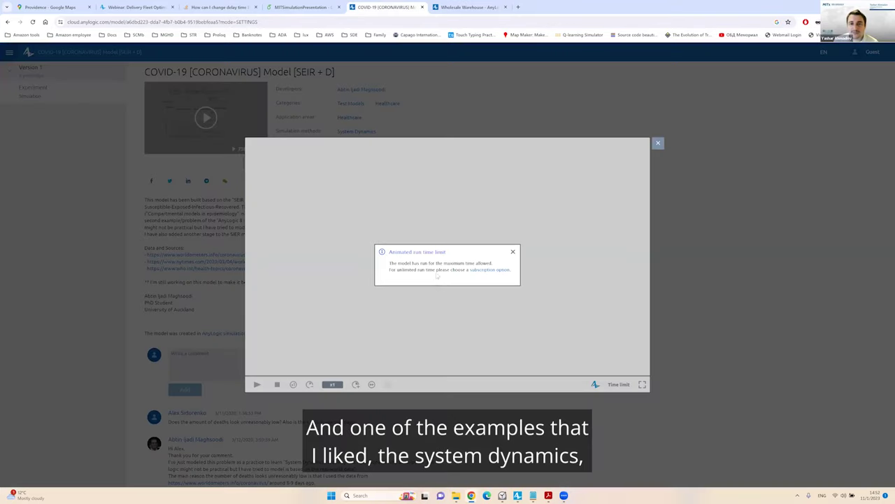
pyautogui.click(513, 251)
pyautogui.click(657, 143)
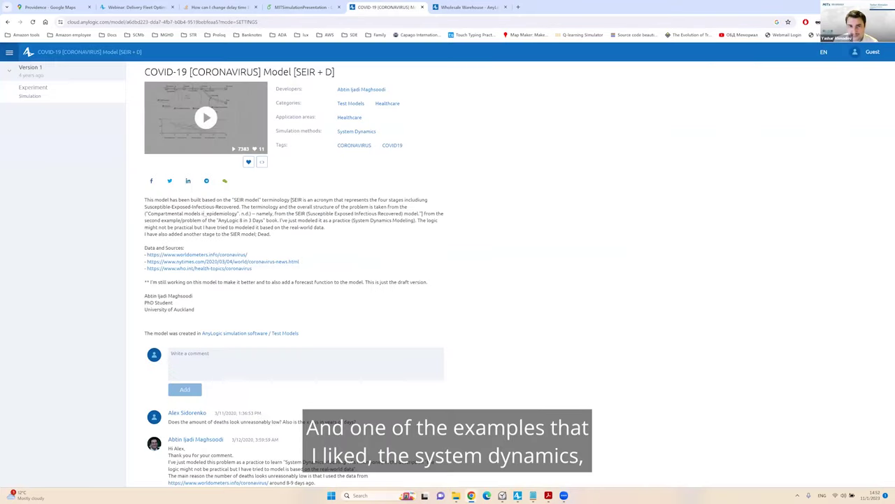
pyautogui.click(205, 117)
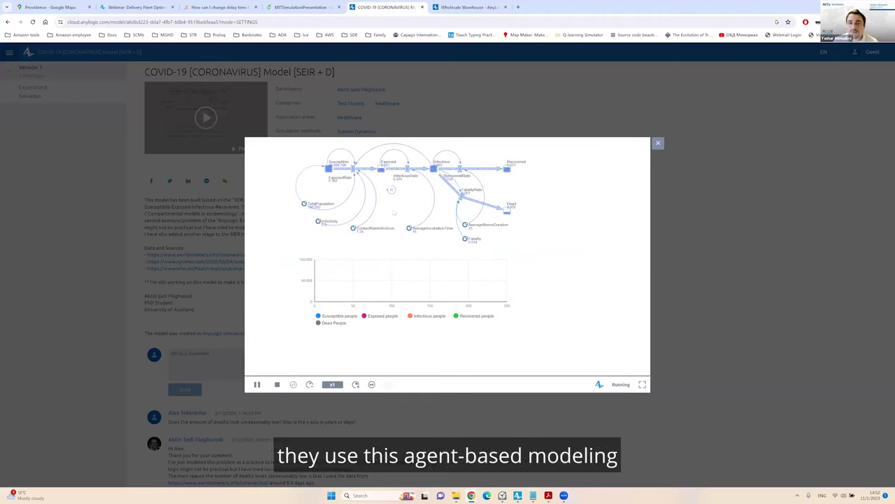
pyautogui.scroll(1, 388, 227)
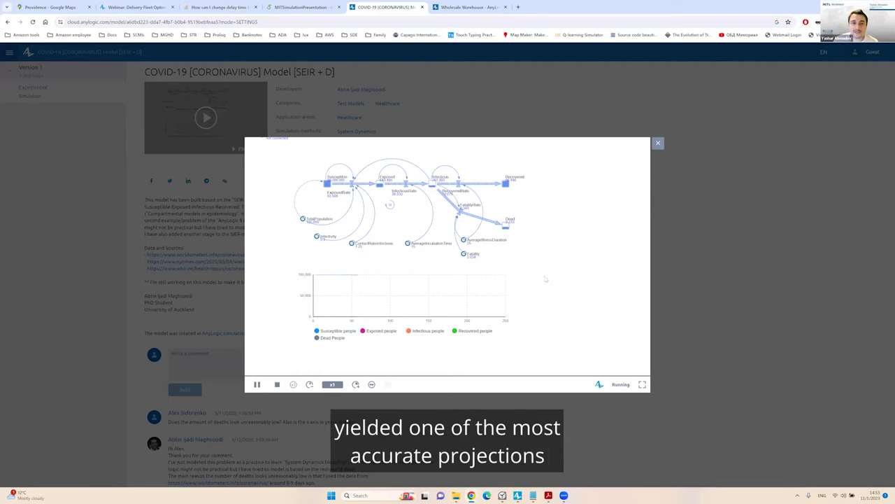
pyautogui.click(658, 143)
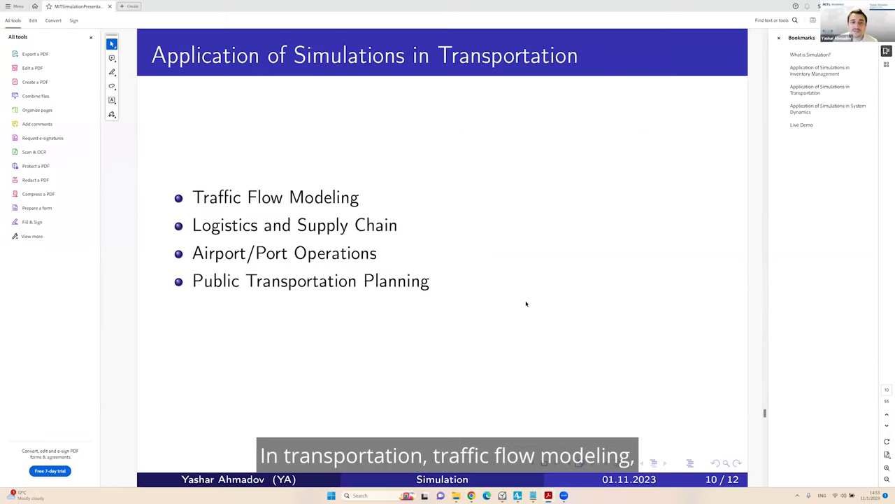
# Show the fifth Transportation bullet, then advance to slide 11, System Dynamics
pyautogui.press('Right')
pyautogui.press('Right')
pyautogui.press('Left')
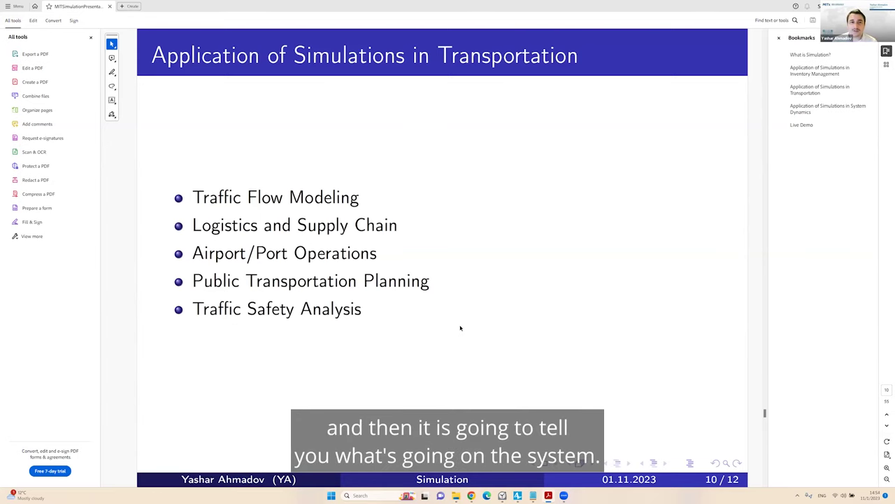
pyautogui.press('Right')
# Reveal Market Dynamics and Health and Healthcare Systems, briefly highlighting Supply Chain Dynamics and Policy Modeling
pyautogui.press('Right')
pyautogui.press('Right')
pyautogui.press('Right')
pyautogui.press('Right')
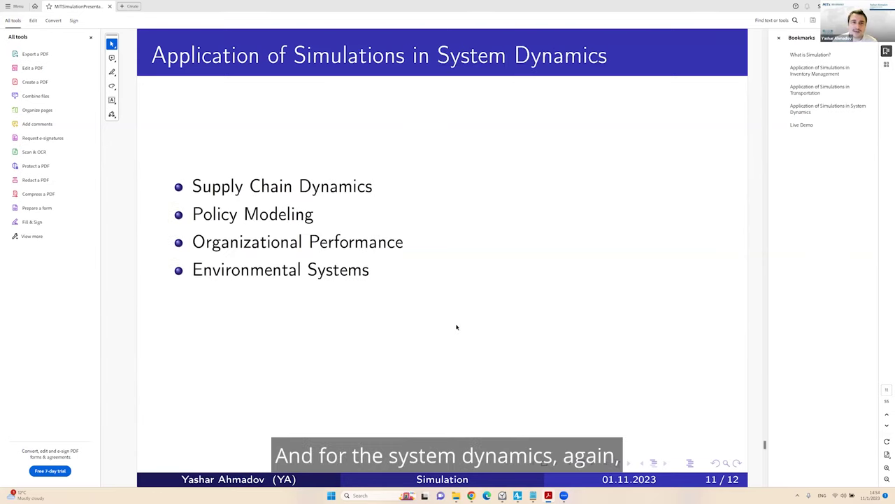
pyautogui.press('Right')
pyautogui.press('Right')
pyautogui.press('Left')
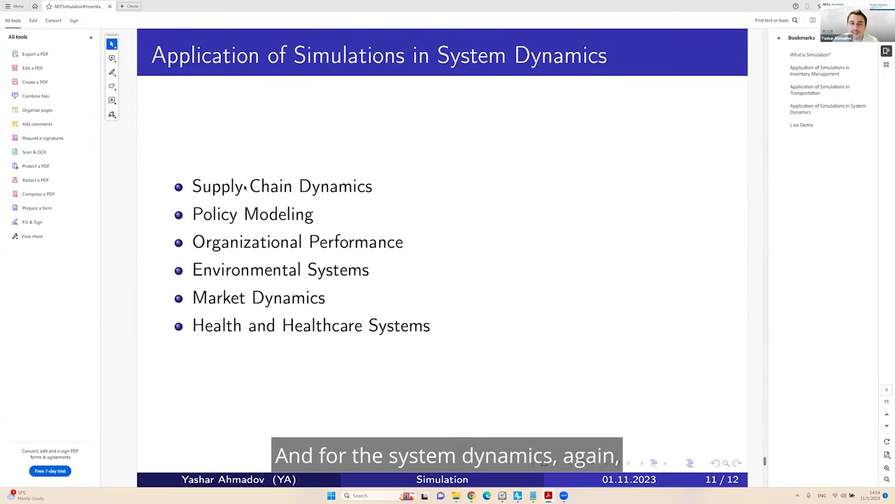
pyautogui.moveTo(190, 186); pyautogui.dragTo(340, 210)
pyautogui.click(335, 213)
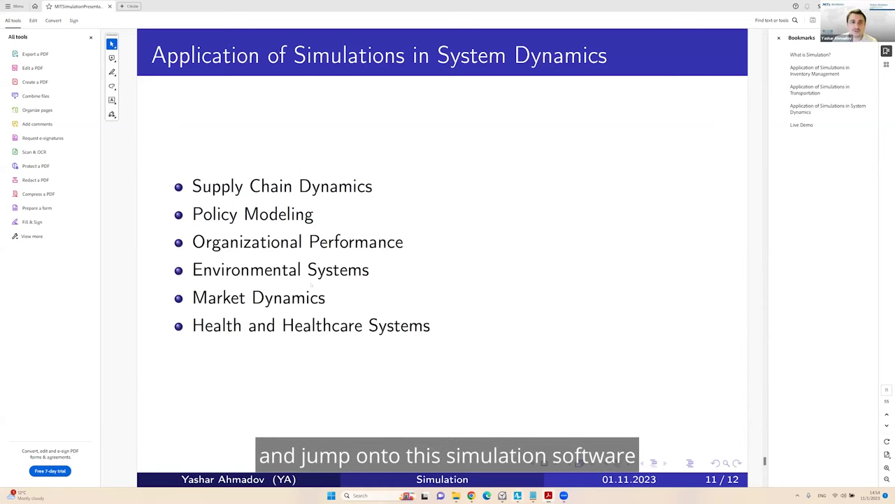
# Close the SupplyChainSimulation model in AnyLogic and confirm
pyautogui.hotkey('alt', 'Tab')
pyautogui.rightClick(28, 35)
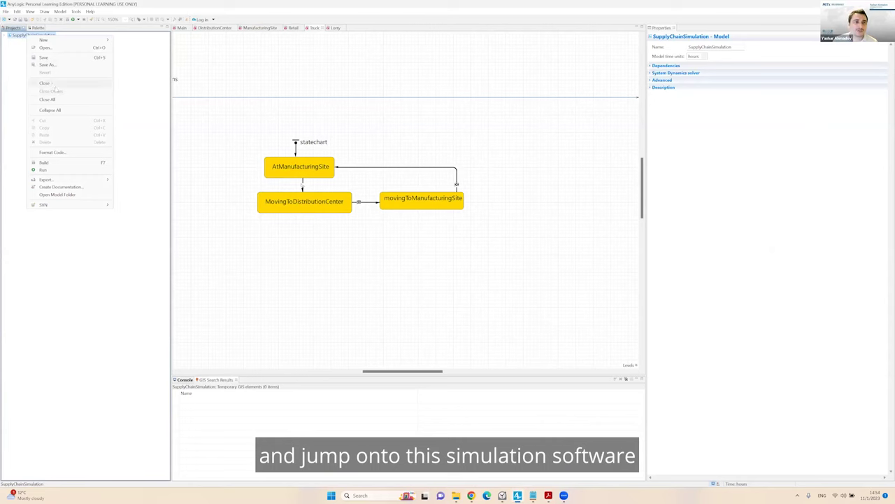
pyautogui.click(49, 83)
pyautogui.press('Return')
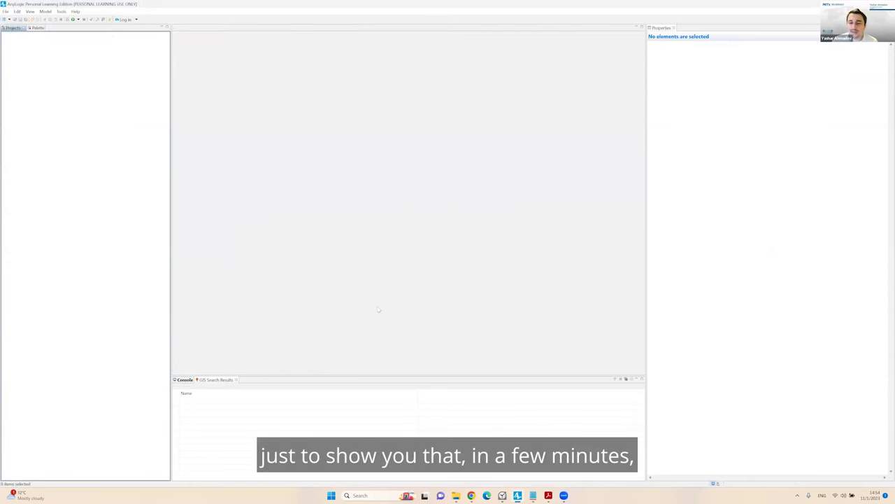
# Bring up the location notes and start a five-minute Clock timer, dismissing its error
pyautogui.hotkey('alt', 'Tab')
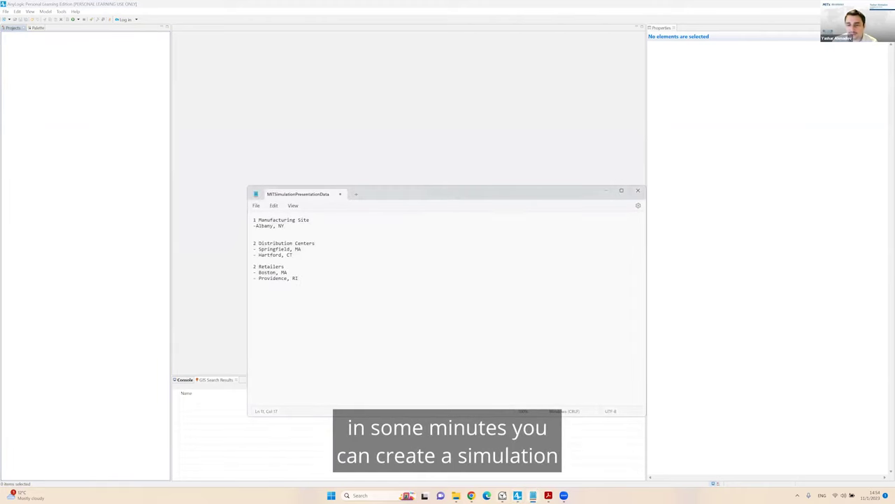
pyautogui.hotkey('alt', 'Tab')
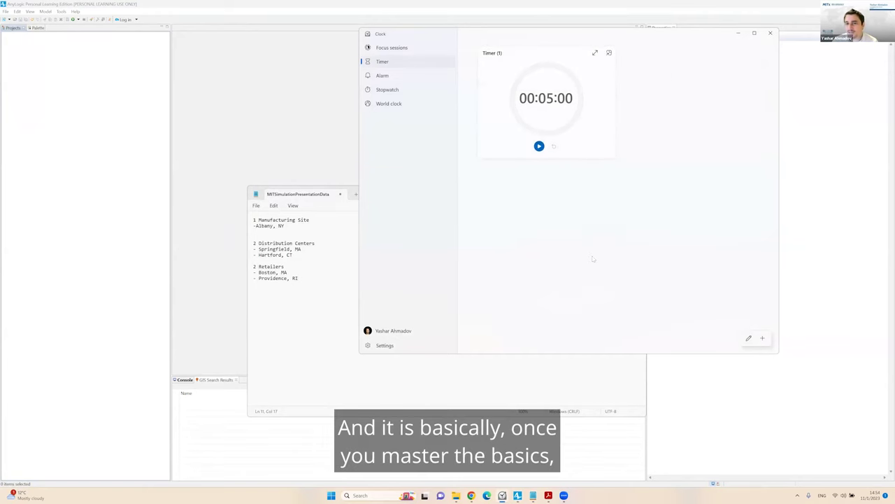
pyautogui.moveTo(546, 33); pyautogui.dragTo(576, 140)
pyautogui.click(568, 252)
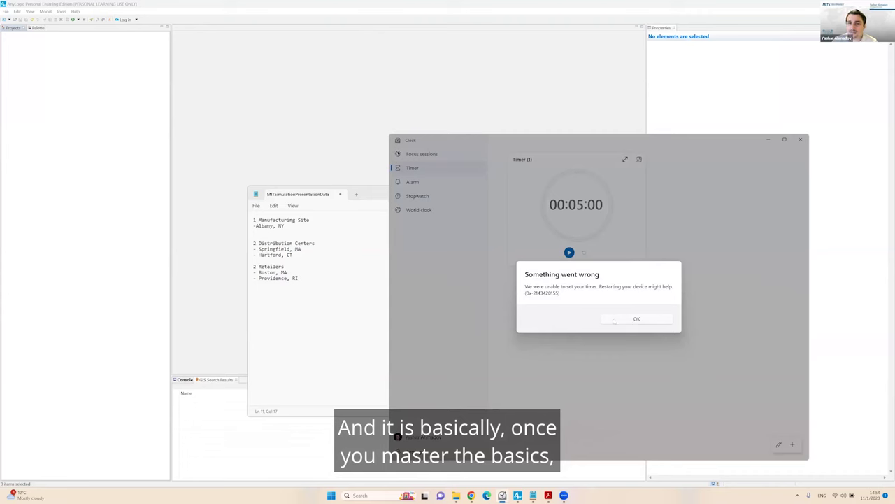
pyautogui.click(637, 318)
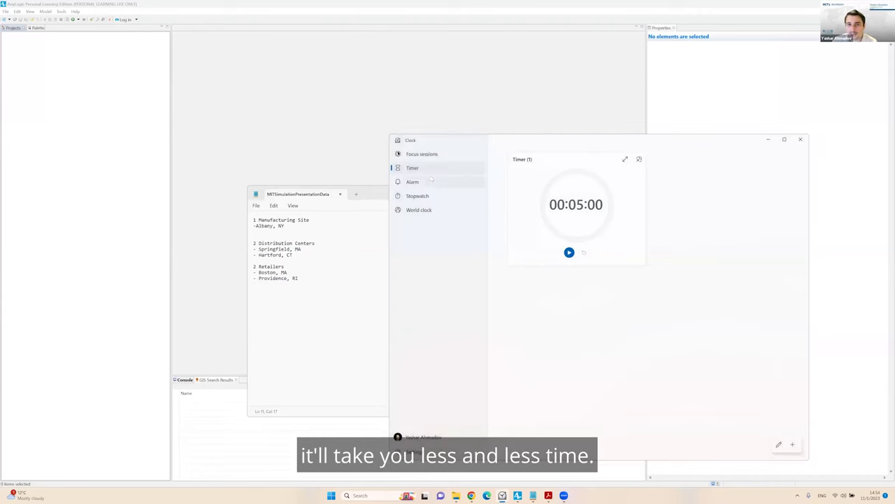
# Close the Clock app, enlarge Notepad, and highlight the Albany, NY manufacturing site
pyautogui.hotkey('alt', 'F4')
pyautogui.moveTo(382, 186); pyautogui.dragTo(382, 65)
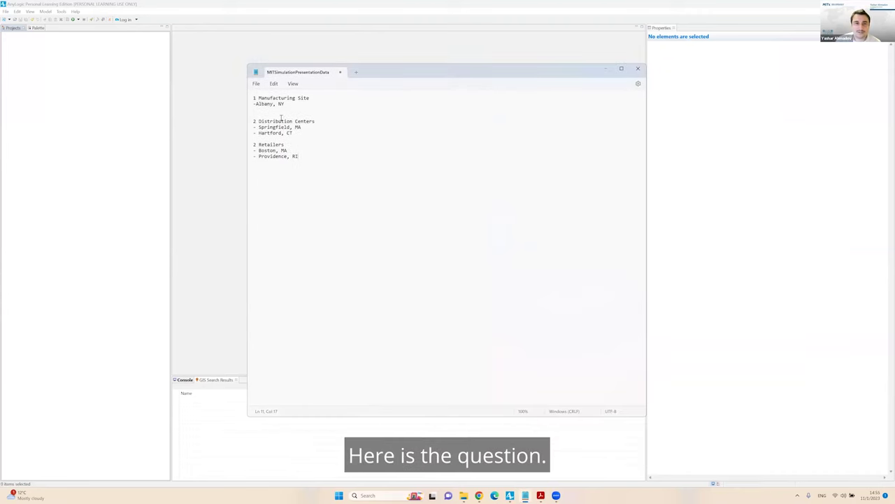
pyautogui.moveTo(288, 103); pyautogui.dragTo(224, 89)
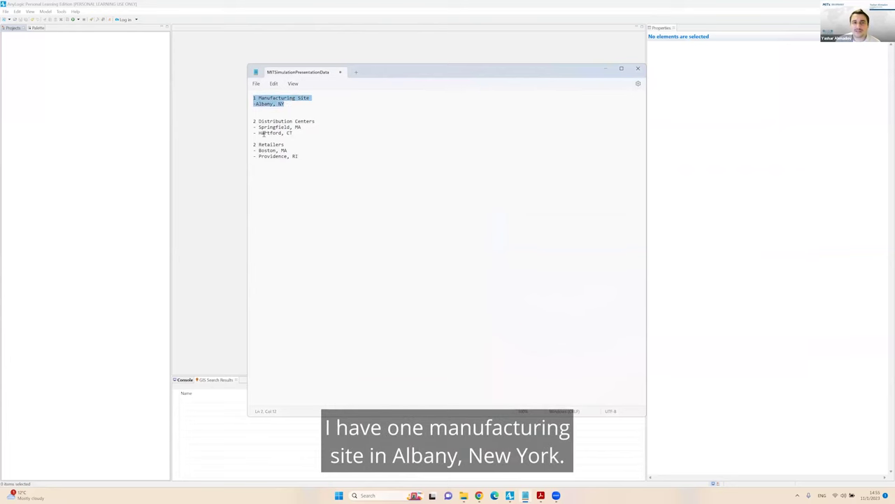
pyautogui.click(286, 106)
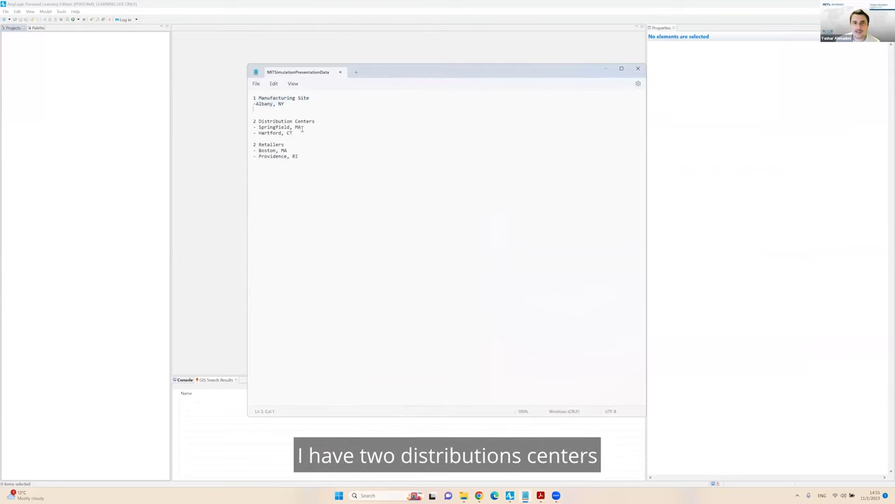
# Highlight the two distribution centers and the retailers, select all, then minimize Notepad
pyautogui.moveTo(293, 133); pyautogui.dragTo(226, 120)
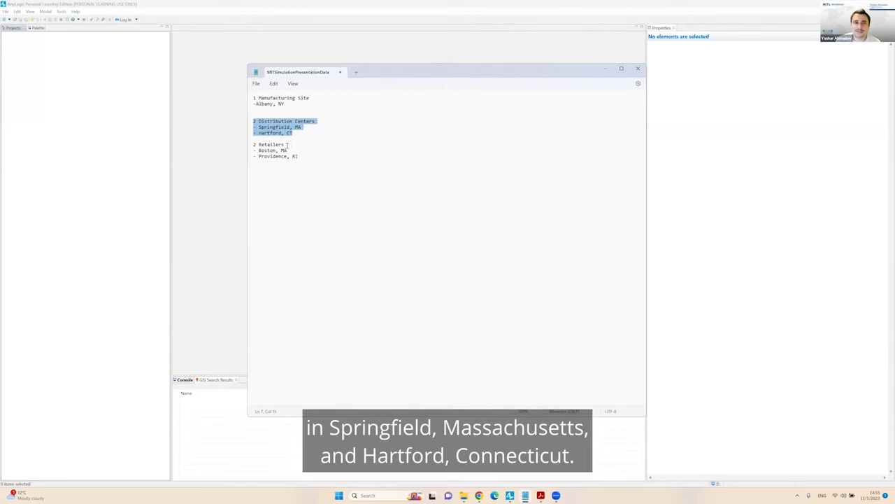
pyautogui.moveTo(287, 144); pyautogui.dragTo(236, 140)
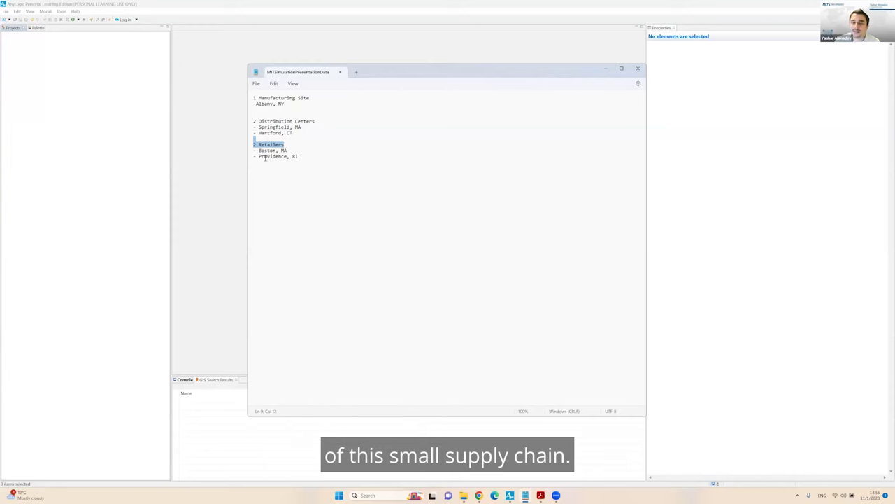
pyautogui.hotkey('ctrl', 'a')
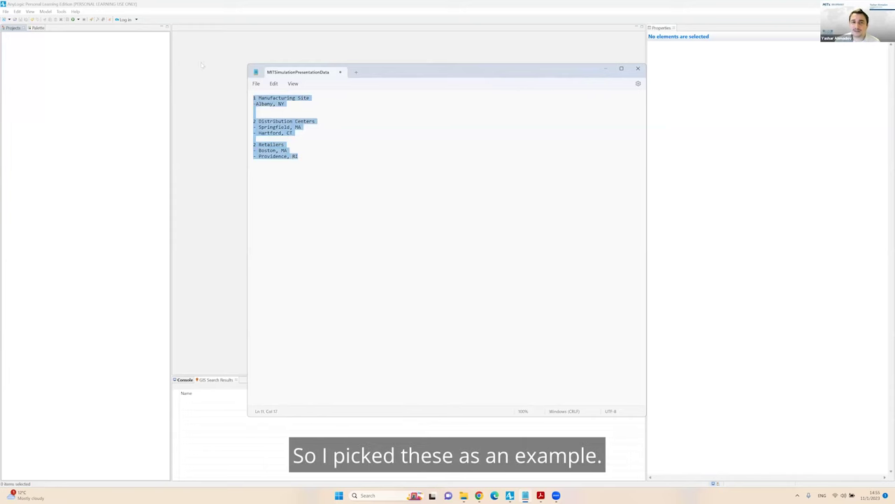
pyautogui.click(606, 68)
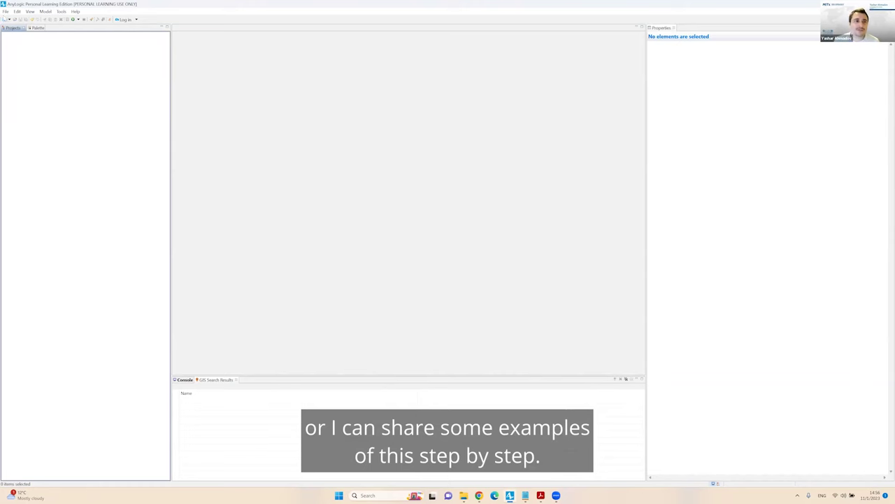
# Create a new model named SupplyChainSimulator with model time units set to hours
pyautogui.click(5, 12)
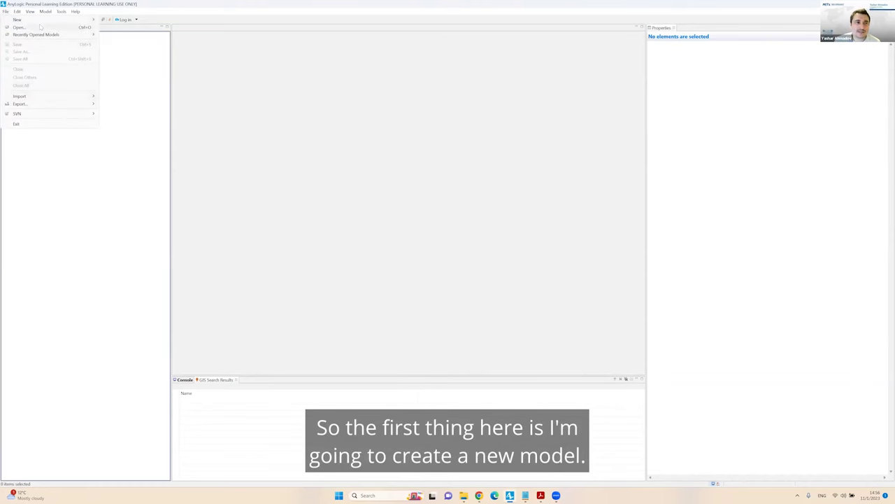
pyautogui.moveTo(28, 20)
pyautogui.click(116, 20)
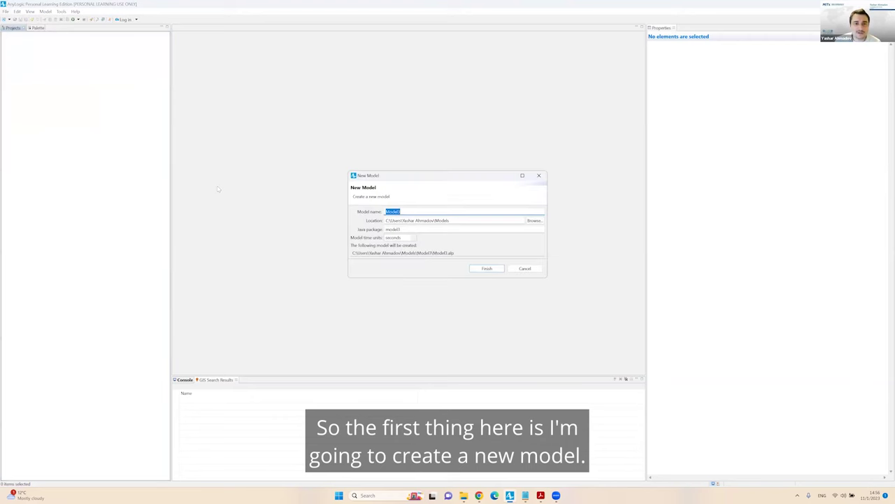
pyautogui.write('SupplyChainSimulator')
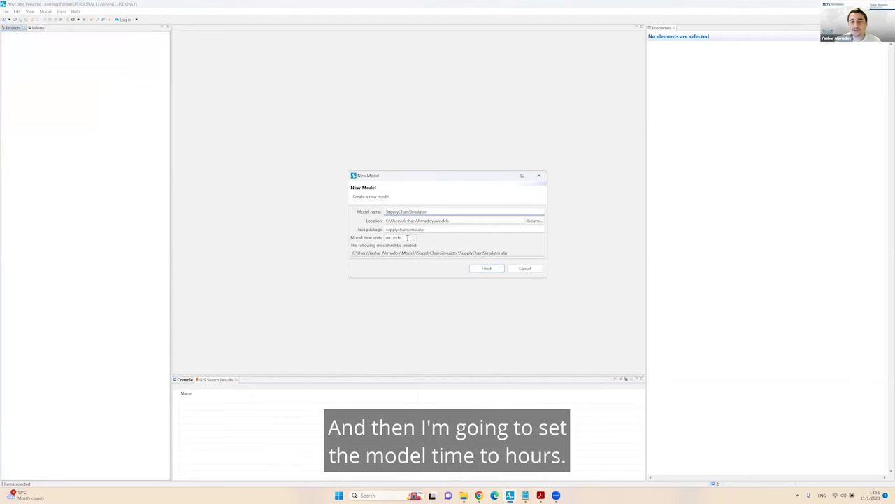
pyautogui.click(407, 238)
pyautogui.click(405, 261)
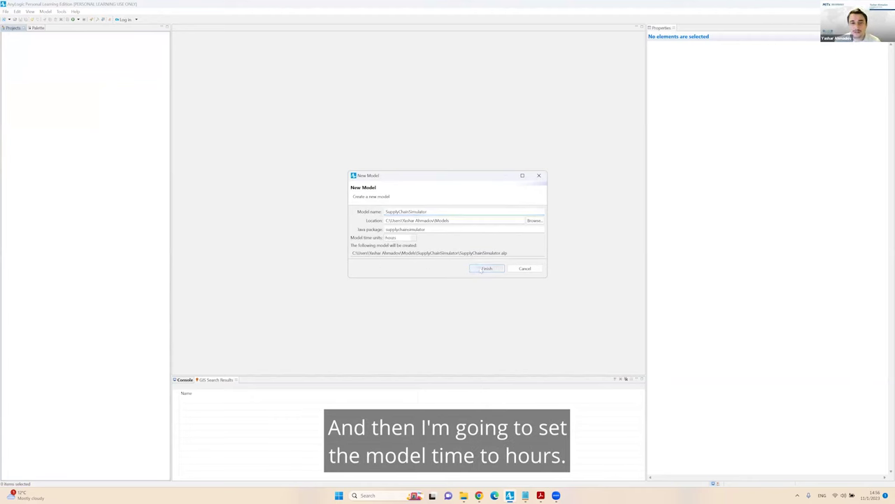
pyautogui.click(486, 269)
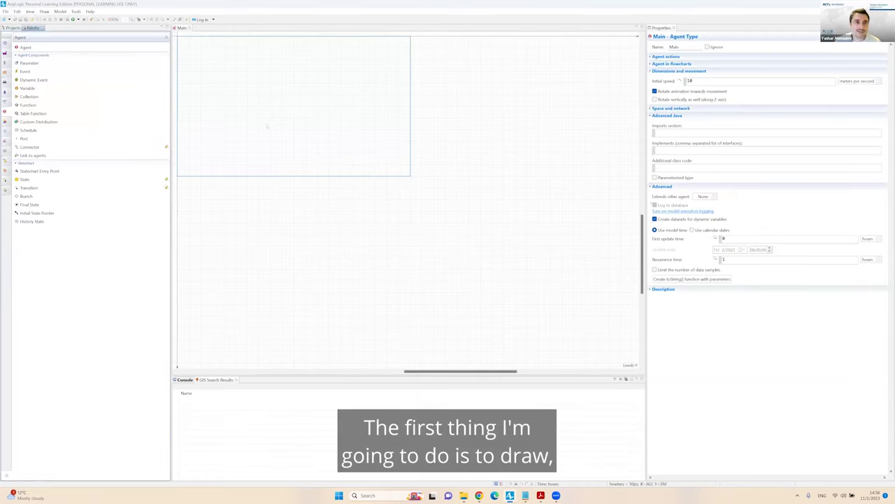
# Drag a GIS Map from Space Markup onto Main and fit it inside the agent frame
pyautogui.keyDown('ctrl'); pyautogui.scroll(2, 295, 257); pyautogui.keyUp('ctrl')
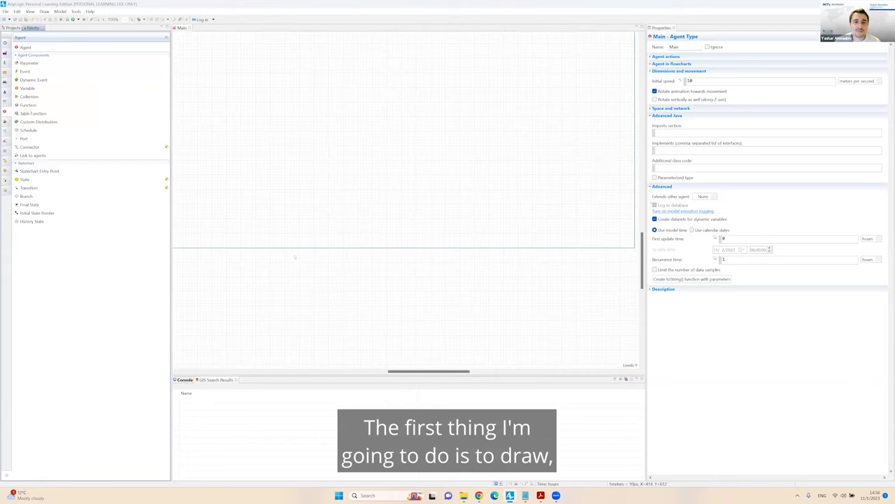
pyautogui.scroll(3, 294, 257)
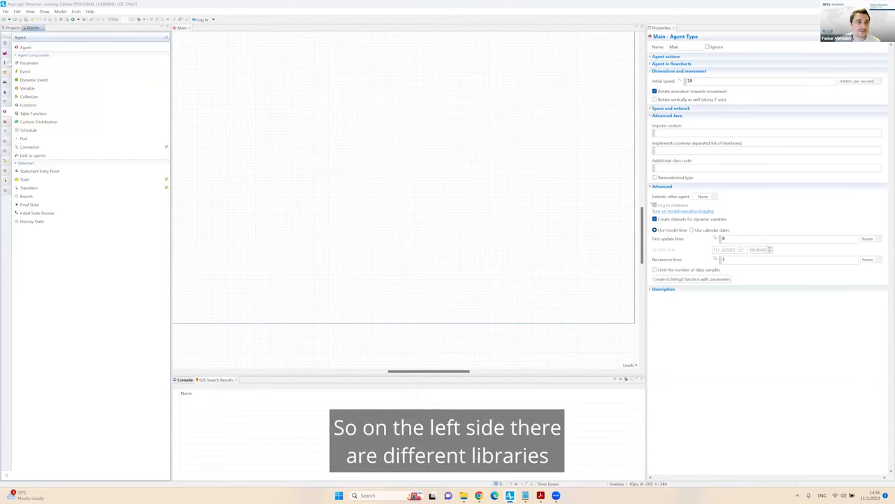
pyautogui.moveTo(6, 108)
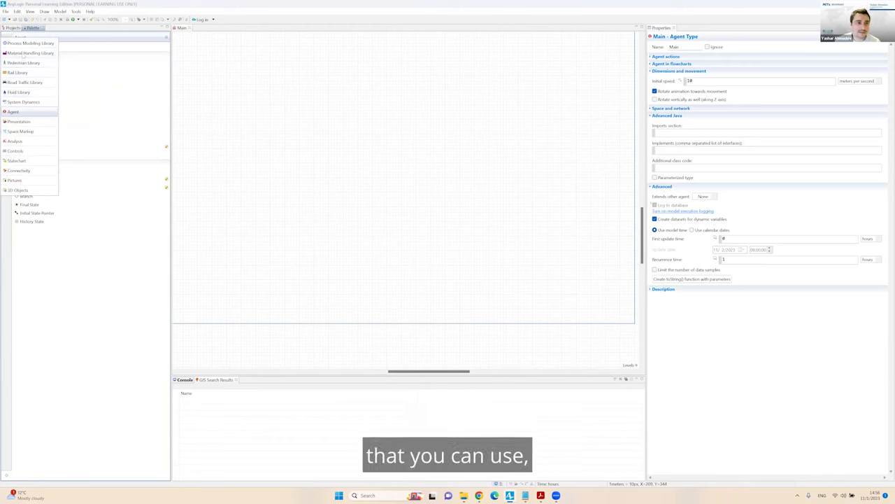
pyautogui.click(19, 132)
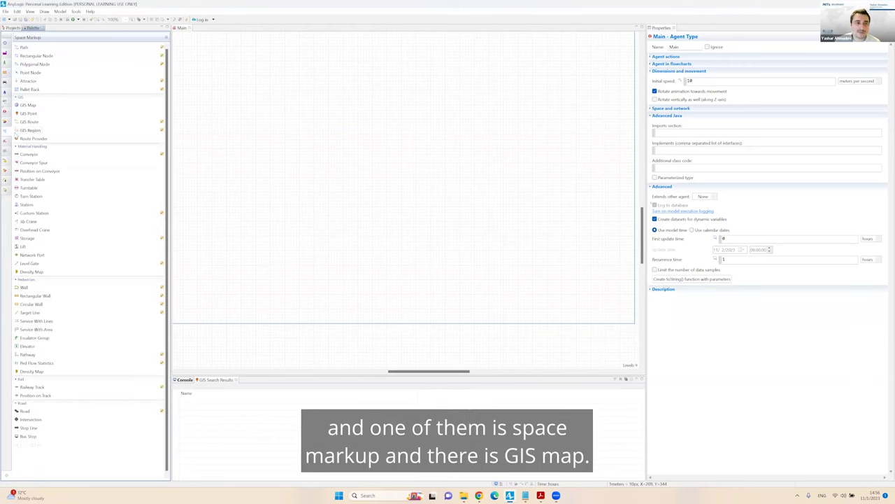
pyautogui.moveTo(273, 128); pyautogui.dragTo(333, 125)
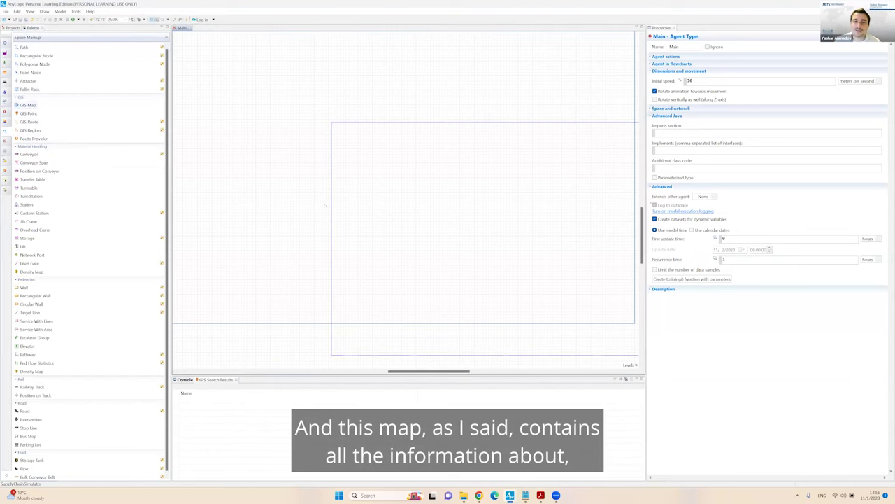
pyautogui.click(474, 371)
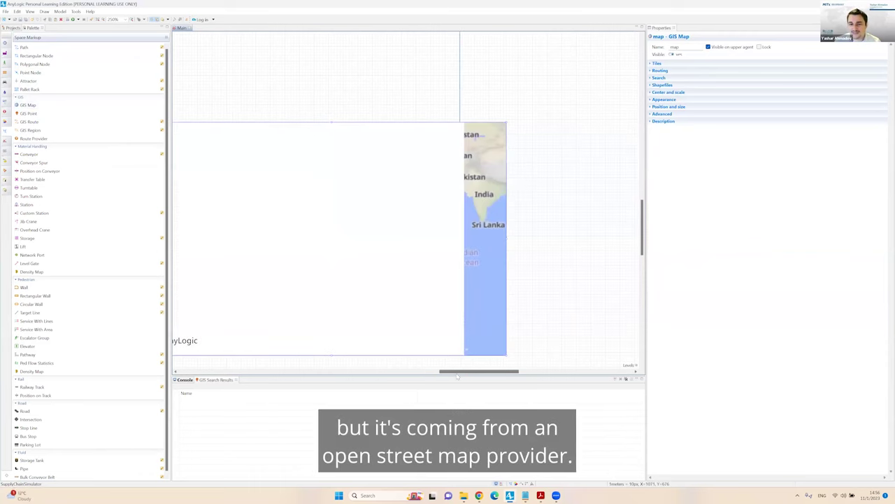
pyautogui.hscroll(-3, 400, 347)
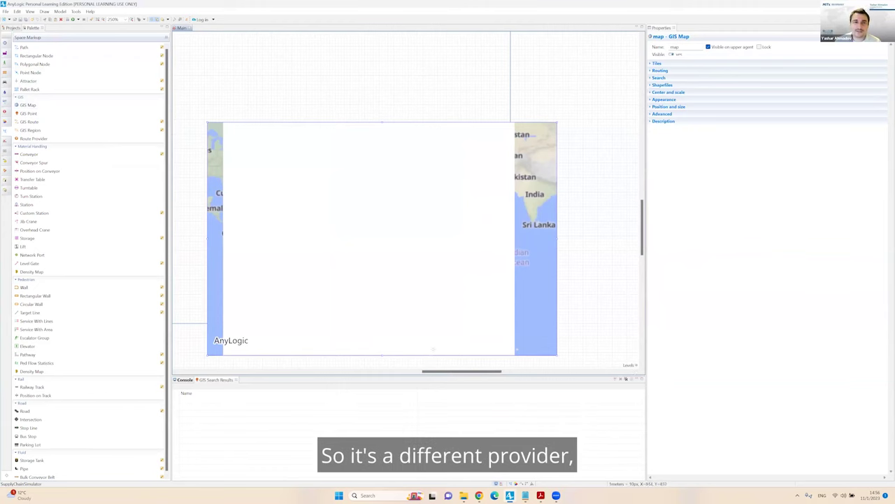
pyautogui.moveTo(425, 375); pyautogui.dragTo(396, 373)
pyautogui.moveTo(406, 128); pyautogui.dragTo(322, 96)
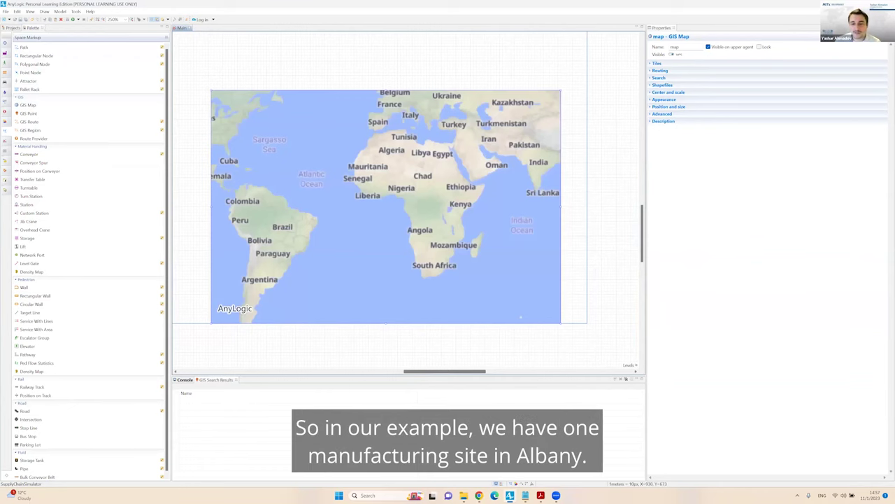
# Enter the GIS map's edit mode and pan to the northeastern United States
pyautogui.hotkey('alt', 'Tab')
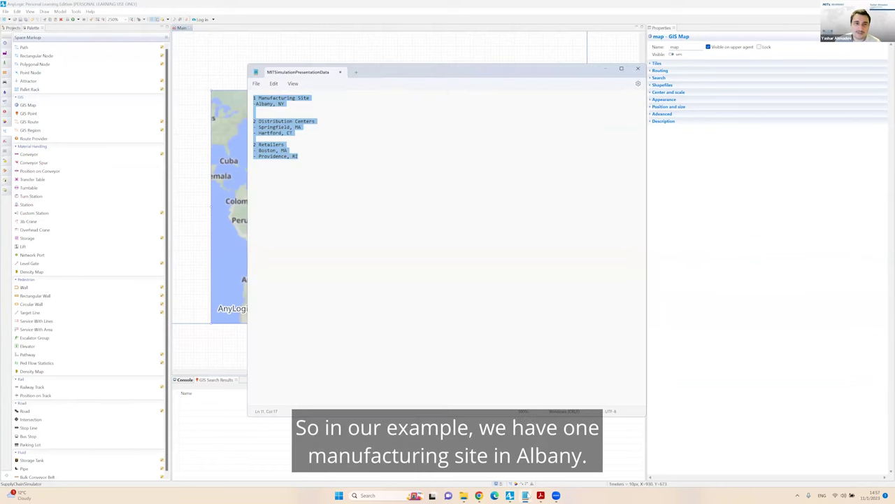
pyautogui.hotkey('alt', 'Tab')
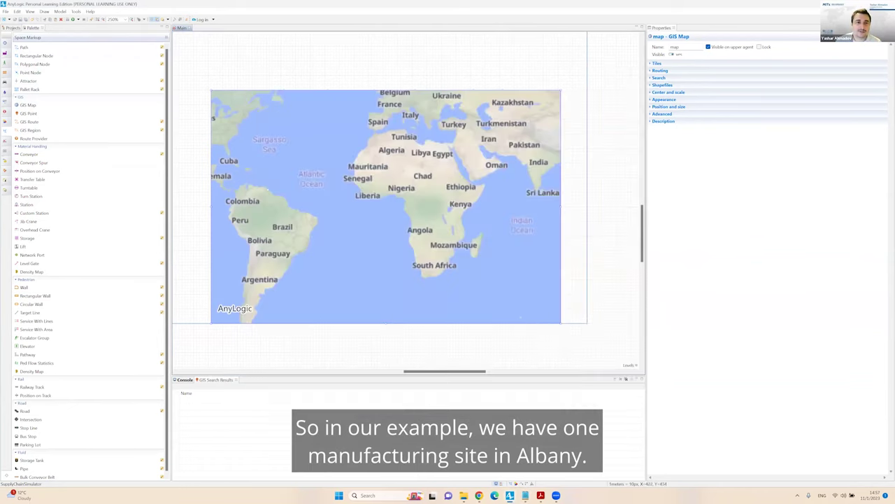
pyautogui.doubleClick(253, 139)
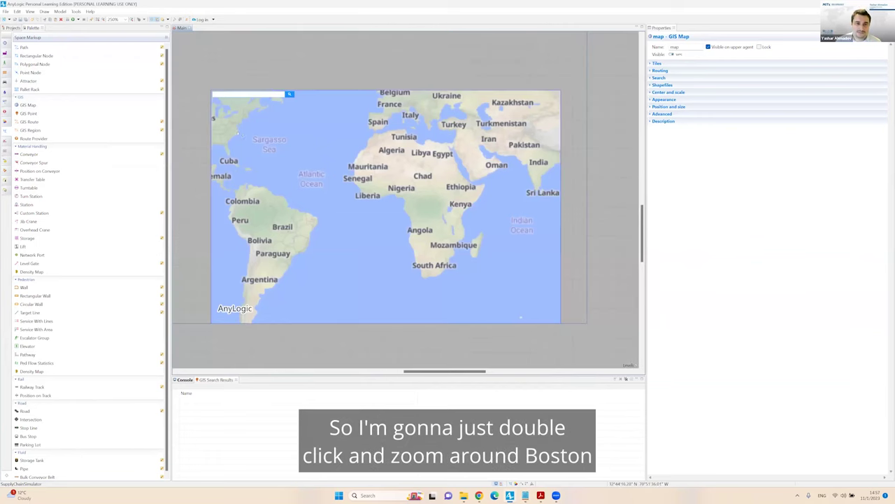
pyautogui.moveTo(254, 139); pyautogui.dragTo(303, 150)
pyautogui.scroll(2, 303, 150)
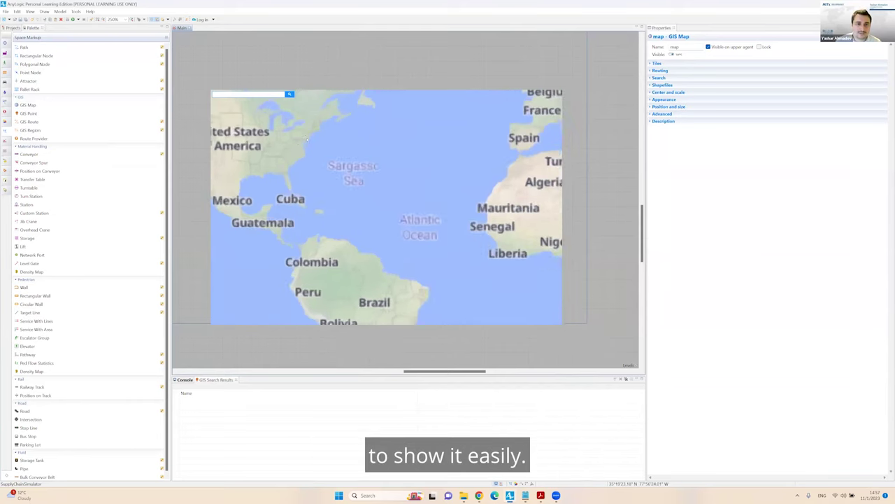
pyautogui.moveTo(311, 118); pyautogui.dragTo(341, 194)
pyautogui.scroll(1, 324, 188)
# Search 'albany', convert City of Albany into a GIS point, and remove the other results
pyautogui.click(252, 95)
pyautogui.write('alba')
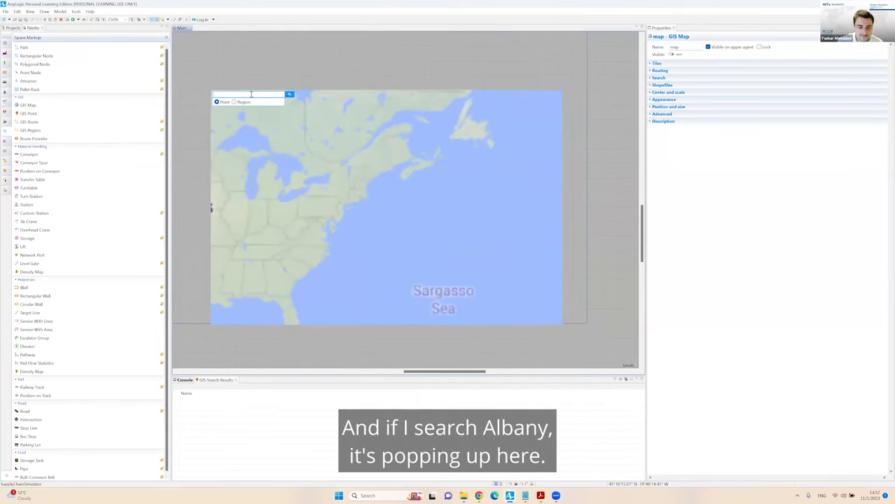
pyautogui.write('ny')
pyautogui.press('Return')
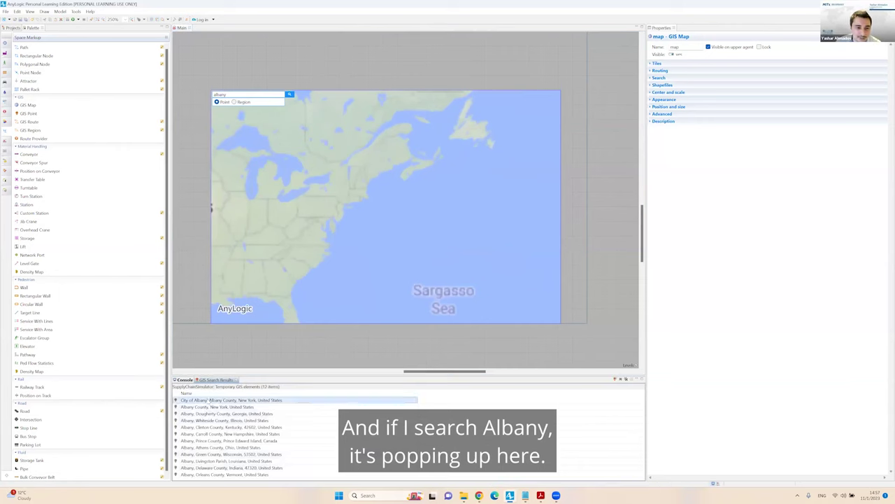
pyautogui.rightClick(211, 400)
pyautogui.click(234, 403)
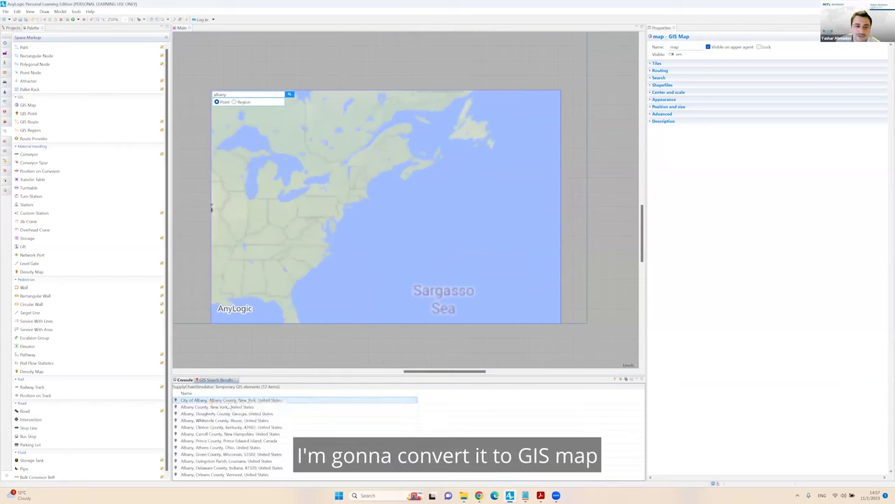
pyautogui.rightClick(229, 402)
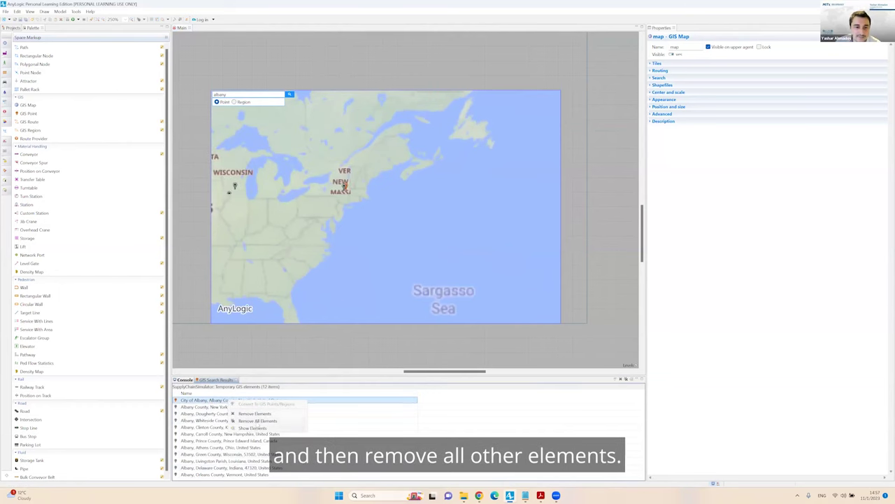
pyautogui.click(255, 420)
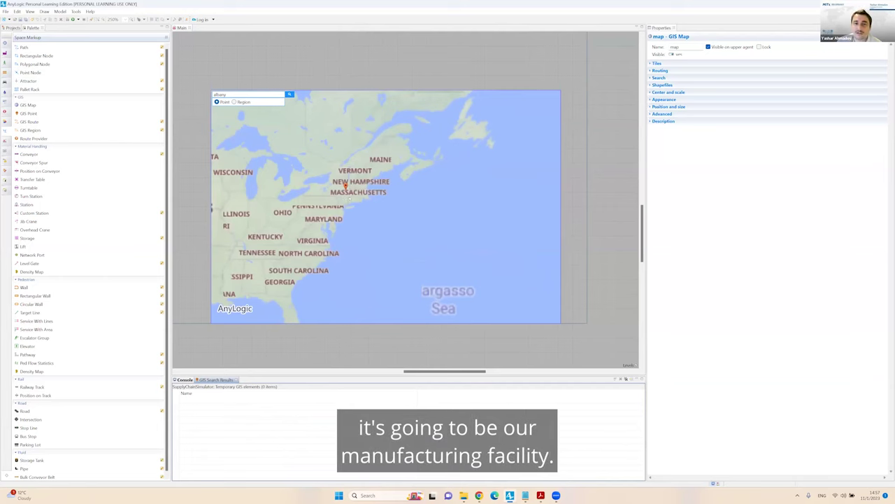
pyautogui.press('Escape')
pyautogui.scroll(2, 405, 199)
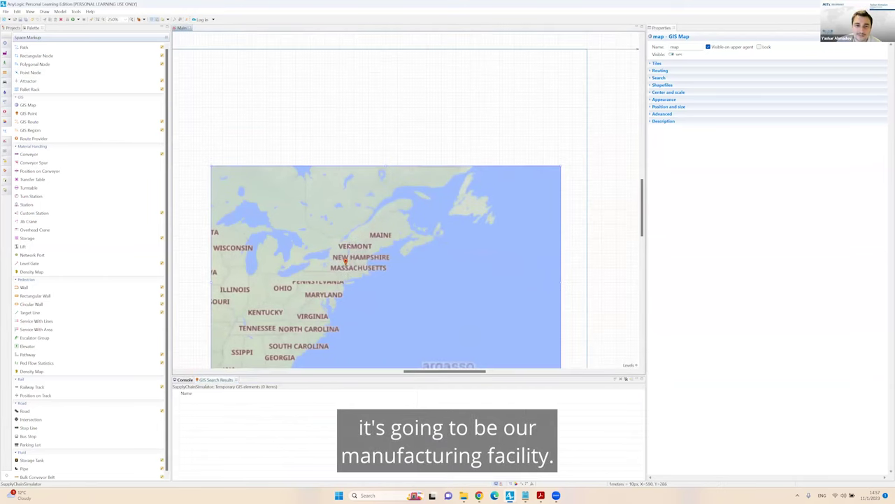
pyautogui.scroll(-1, 406, 199)
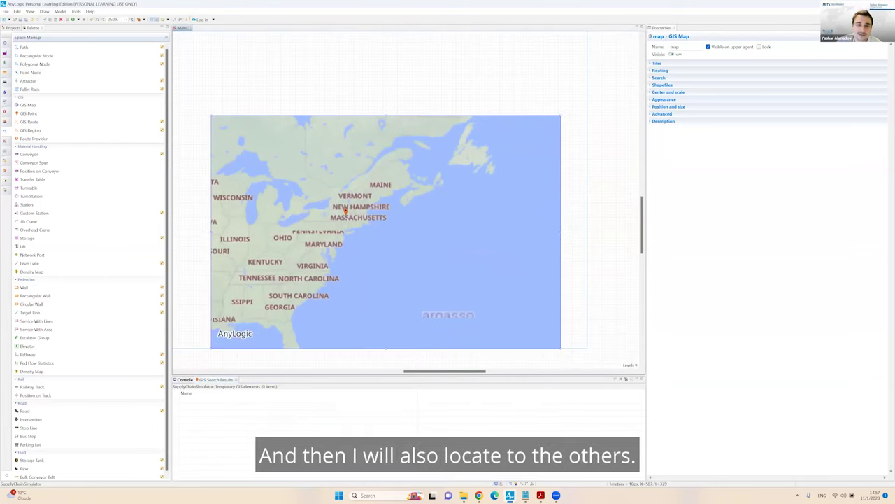
# Search 'springfield, mas', convert the Hampden County result to a GIS point, and clear the rest
pyautogui.scroll(2, 406, 242)
pyautogui.scroll(-1, 405, 242)
pyautogui.scroll(-1, 406, 242)
pyautogui.hotkey('alt', 'Tab')
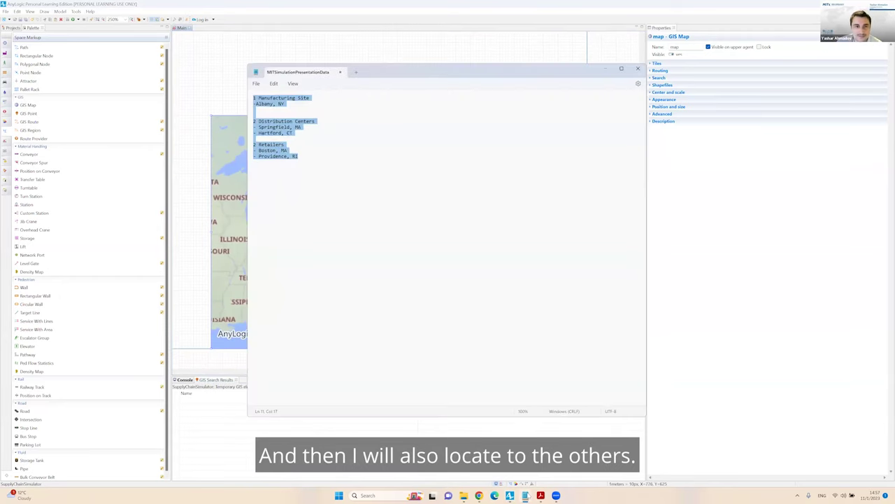
pyautogui.hotkey('alt', 'Tab')
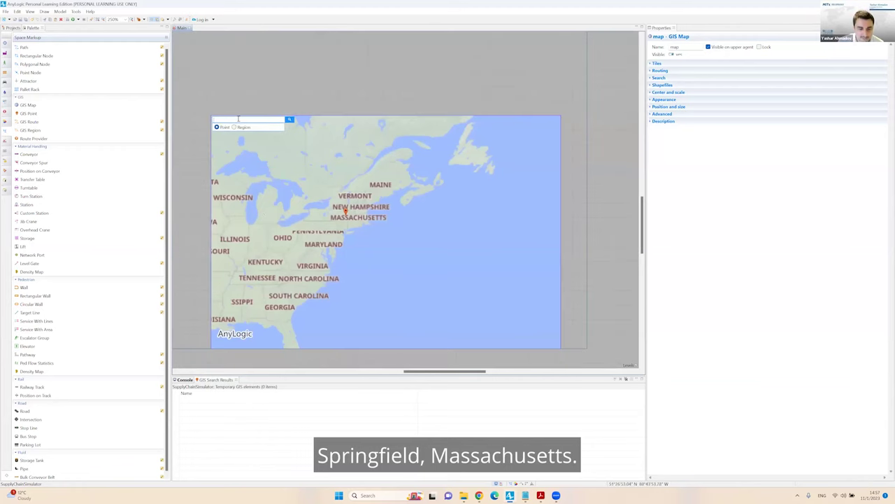
pyautogui.write('springfi')
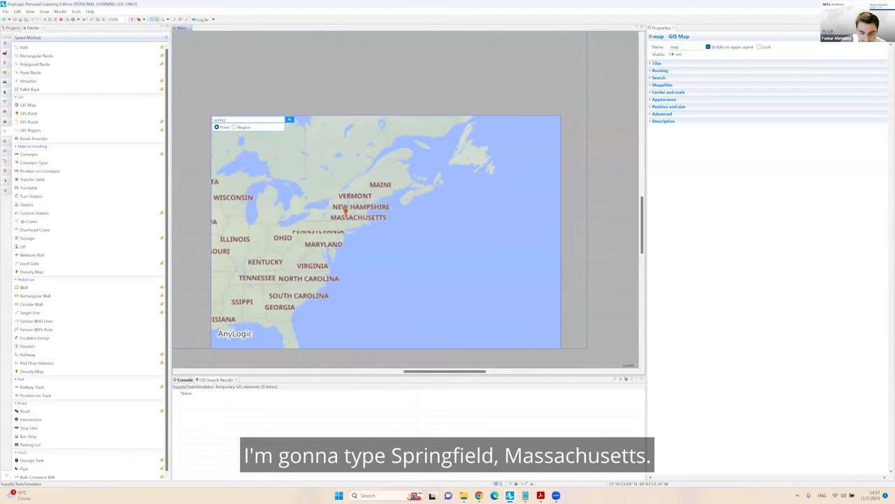
pyautogui.write('eld, mas')
pyautogui.press('Return')
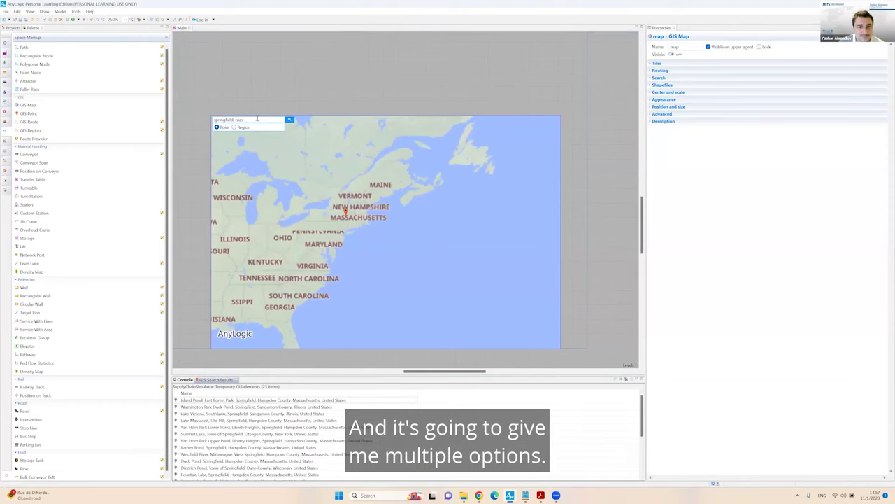
pyautogui.click(257, 118)
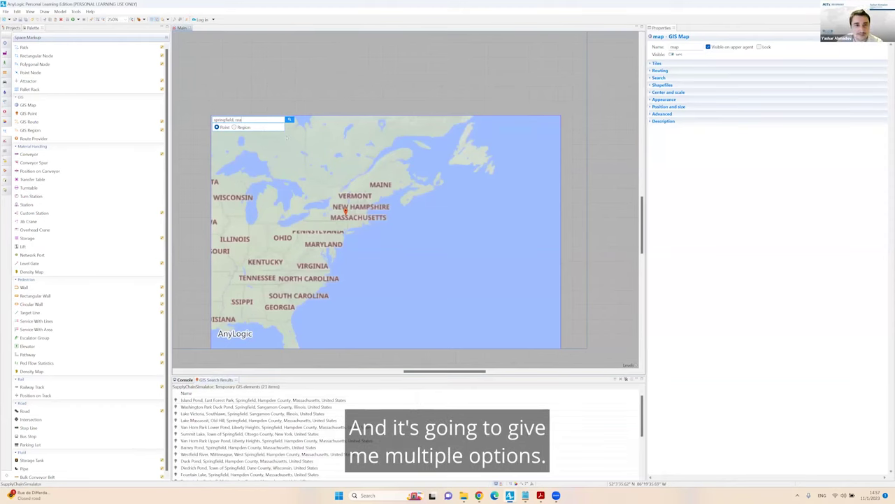
pyautogui.rightClick(354, 217)
pyautogui.click(242, 406)
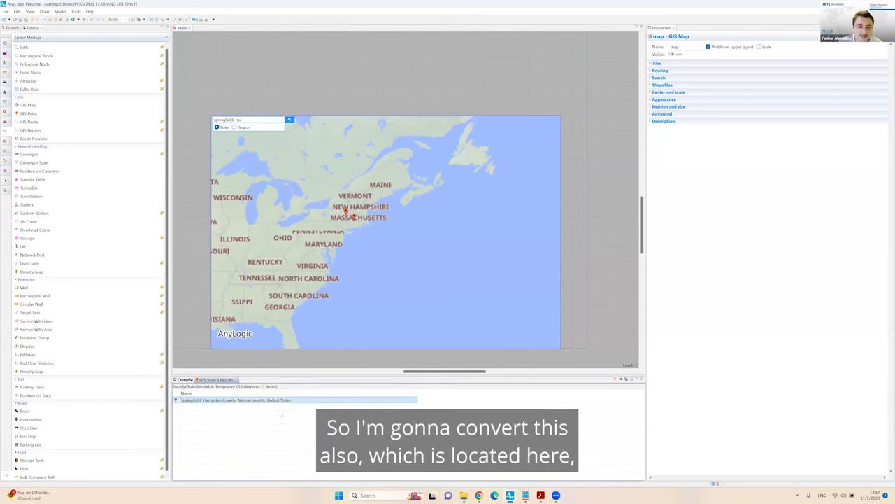
pyautogui.rightClick(267, 400)
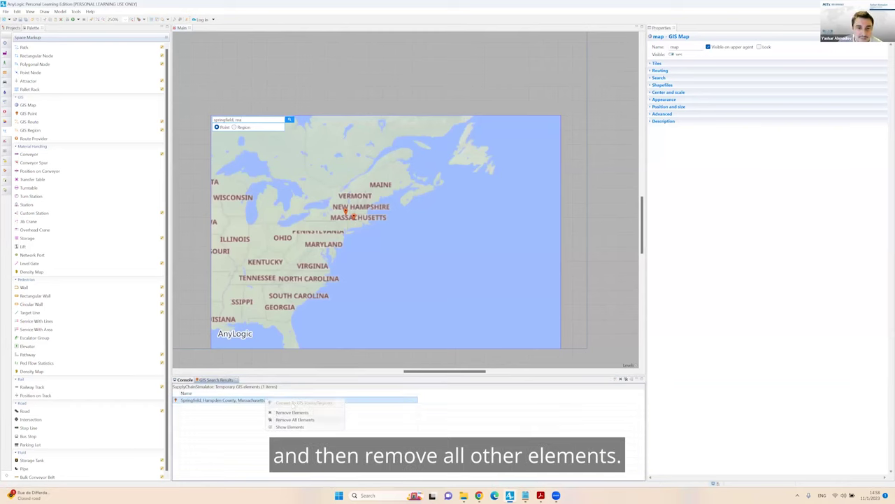
pyautogui.click(294, 419)
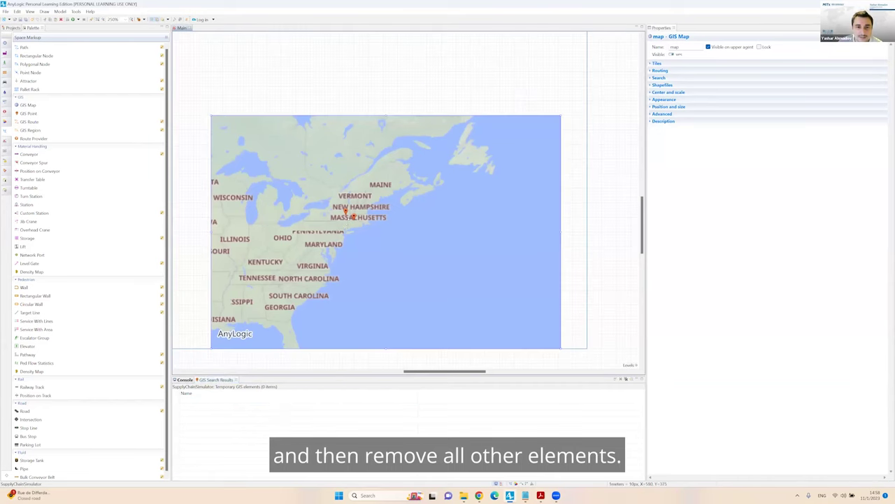
# Inspect the Albany point, the GIS map and the dashed route, then deselect
pyautogui.click(345, 209)
pyautogui.scroll(3, 399, 231)
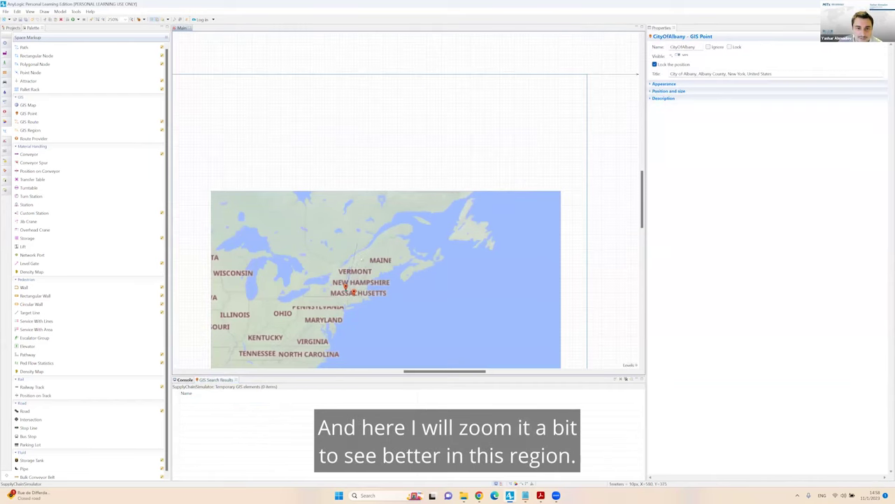
pyautogui.scroll(-1, 405, 231)
pyautogui.click(354, 266)
pyautogui.scroll(3, 352, 259)
pyautogui.scroll(4, 351, 252)
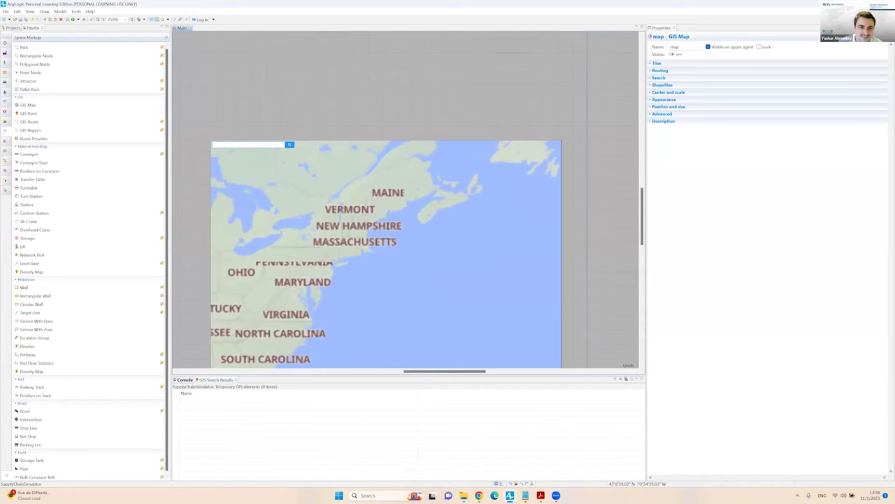
pyautogui.click(334, 259)
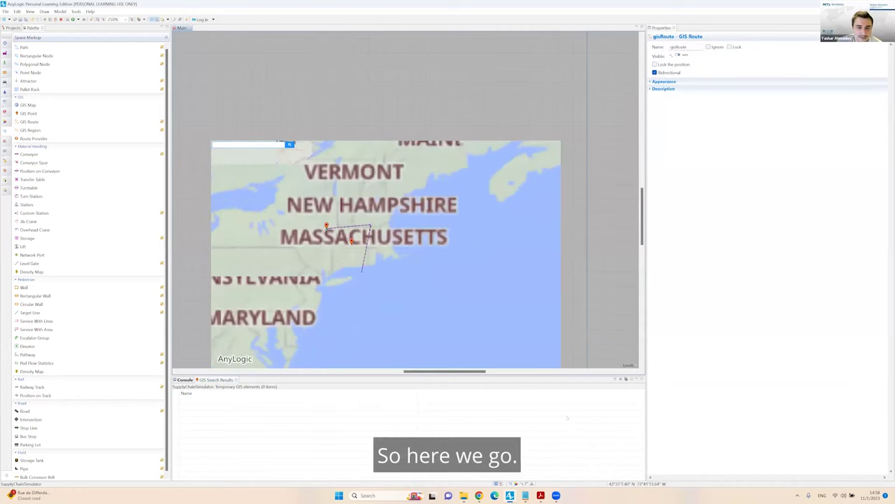
pyautogui.press('Escape')
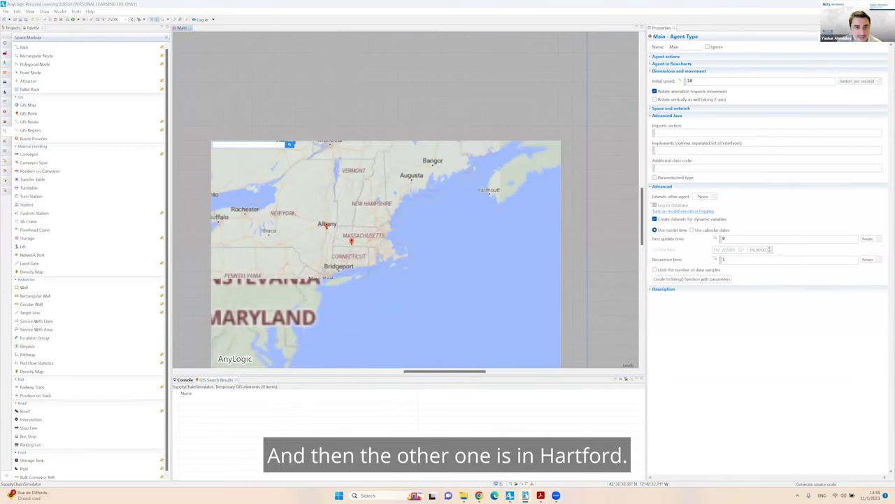
# Search 'hartford' on the map and clear the leftover Hartford search results
pyautogui.hotkey('alt', 'Tab')
pyautogui.hotkey('alt', 'Tab')
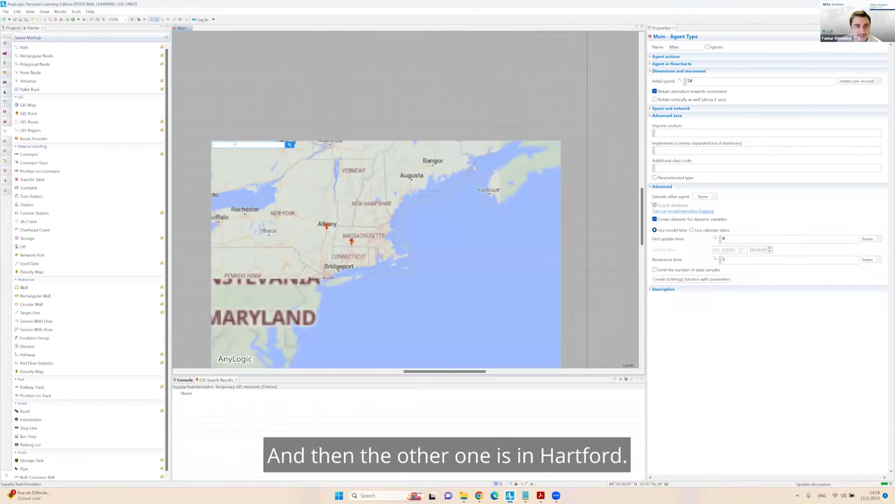
pyautogui.click(249, 145)
pyautogui.write('hartford')
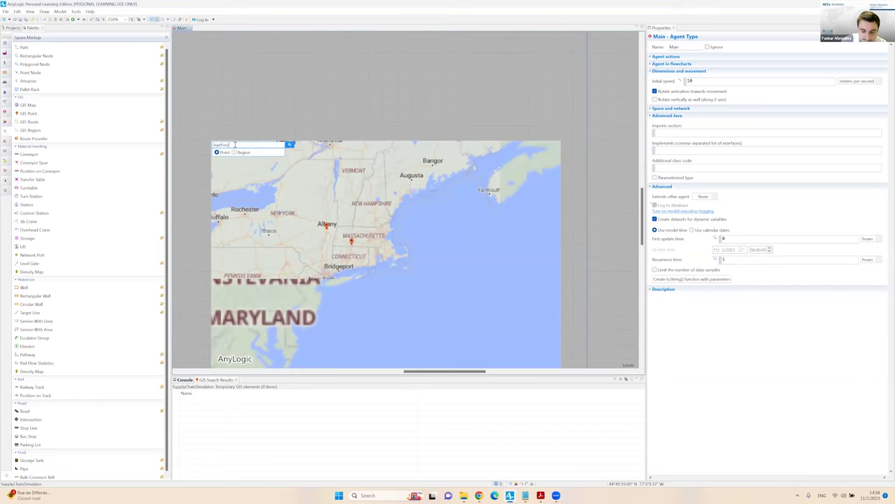
pyautogui.press('Return')
pyautogui.rightClick(201, 399)
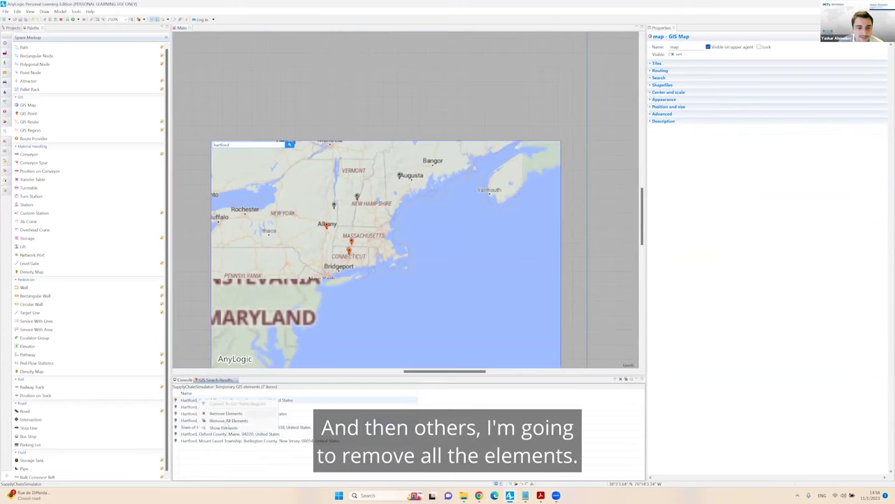
pyautogui.click(231, 419)
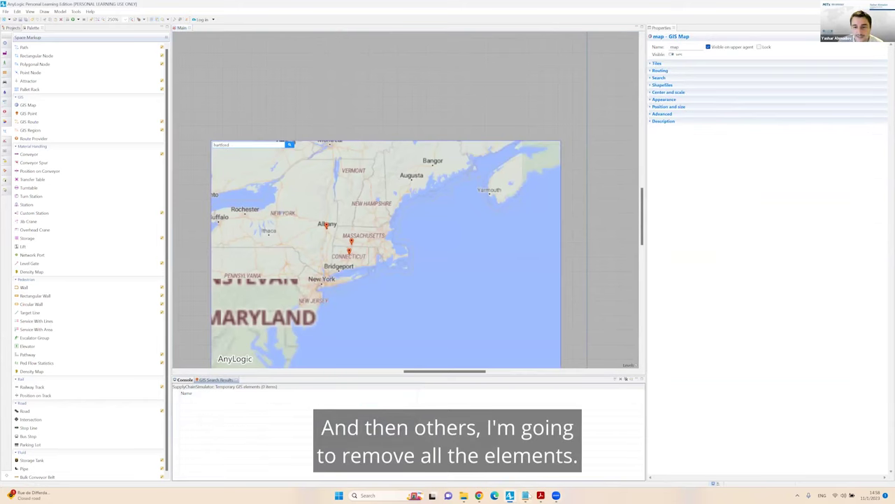
# Search Boston, MA on the map, pasting from the notes, and handle its result
pyautogui.hotkey('alt', 'Tab')
pyautogui.hotkey('alt', 'Tab')
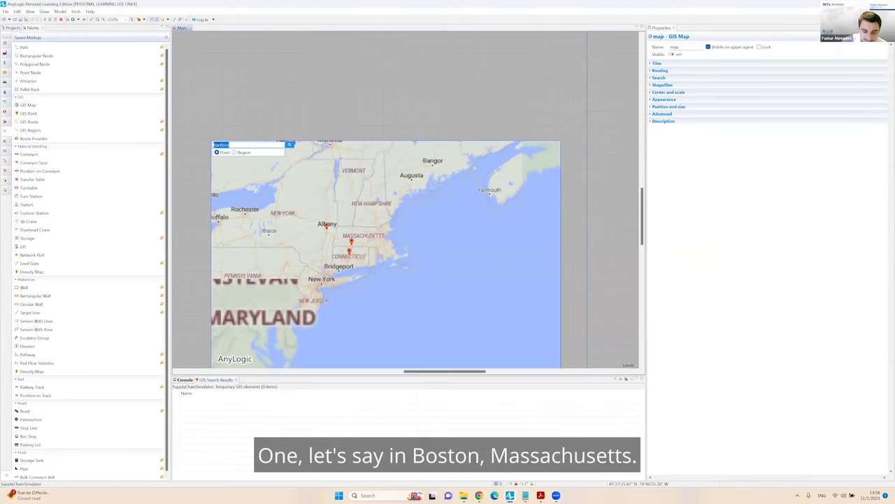
pyautogui.write('boston, m')
pyautogui.write('a')
pyautogui.press('Return')
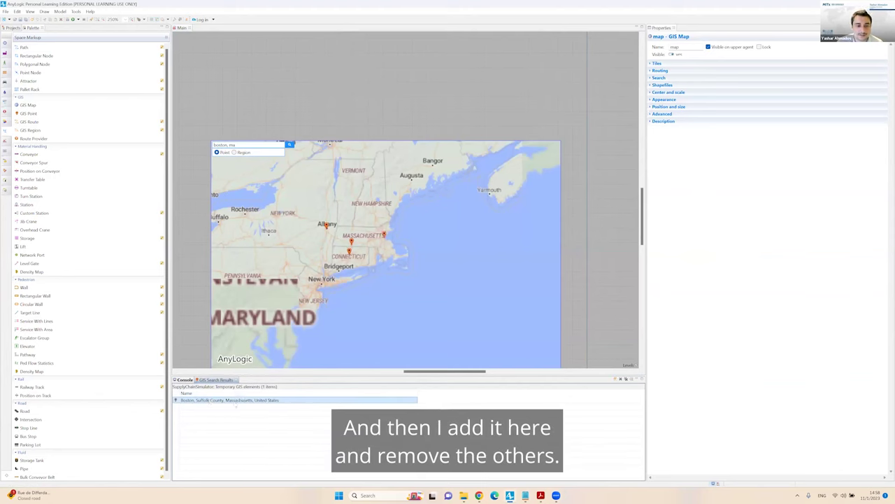
pyautogui.rightClick(234, 400)
pyautogui.click(261, 419)
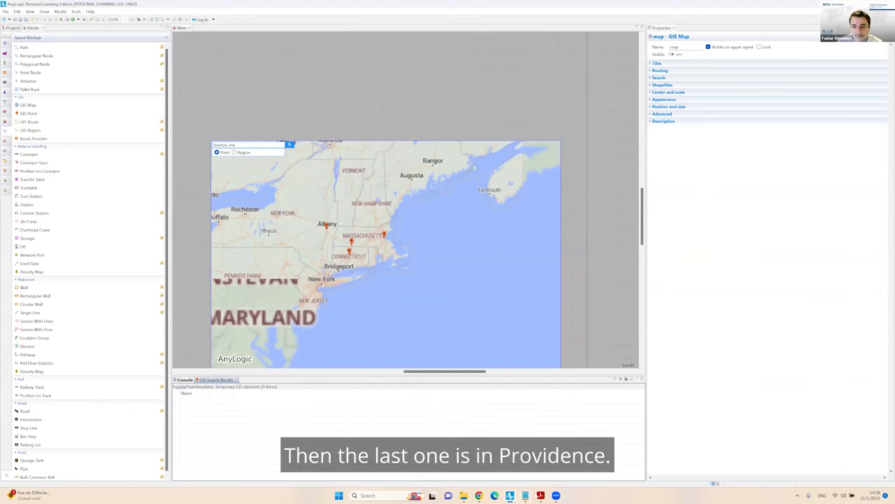
# Search Providence, RI and convert its first result into a GIS point
pyautogui.click(526, 495)
pyautogui.click(231, 145)
pyautogui.hotkey('ctrl', 'a')
pyautogui.write('providence, ri')
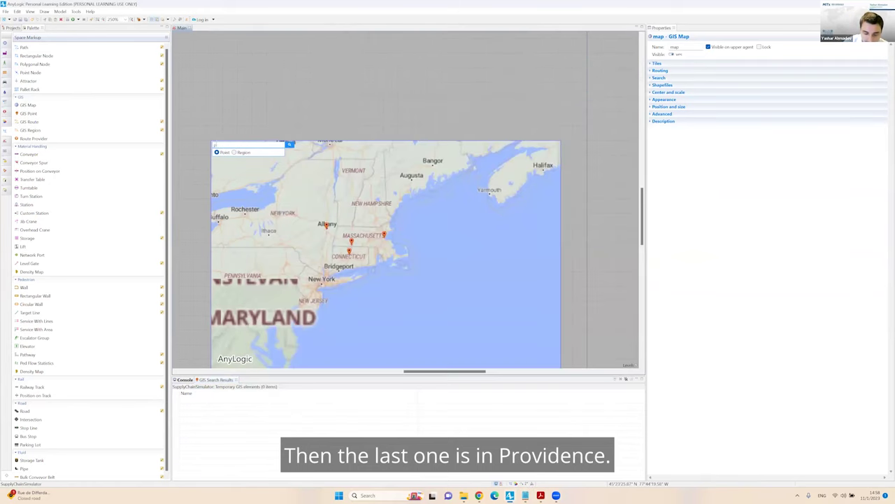
pyautogui.press('Return')
pyautogui.rightClick(240, 400)
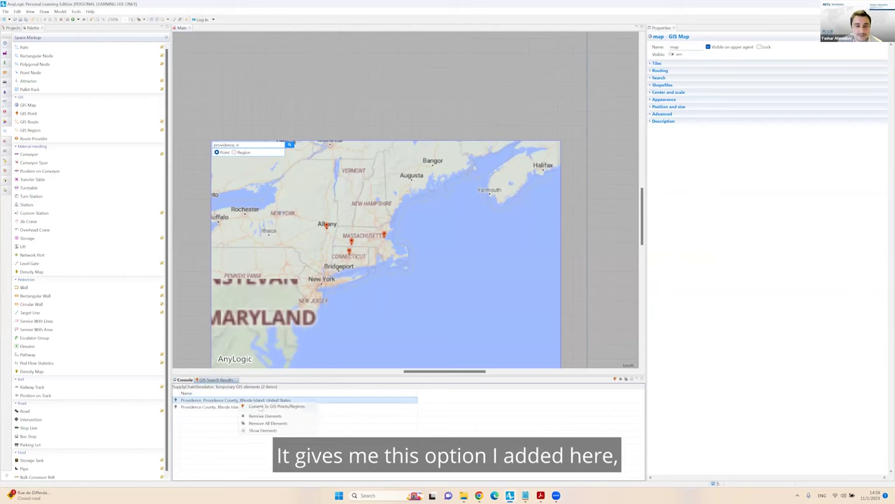
pyautogui.click(260, 408)
# Remove the leftover Providence search results and exit map edit mode
pyautogui.rightClick(253, 401)
pyautogui.click(280, 422)
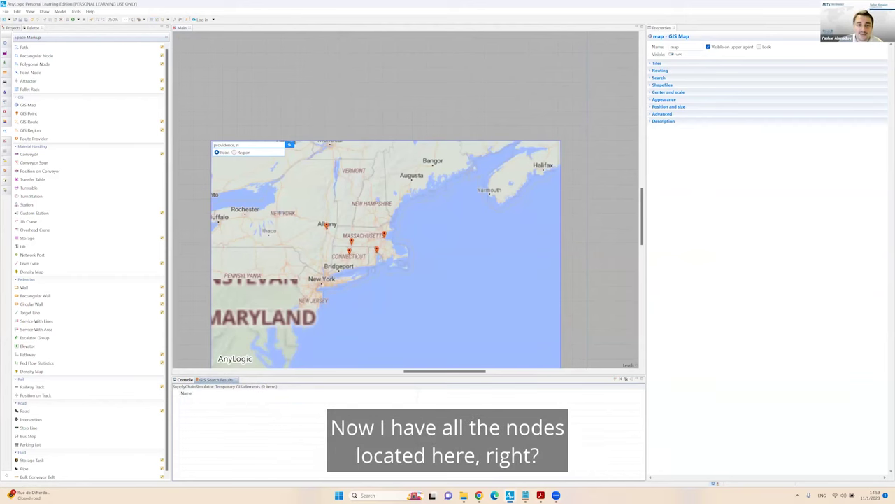
pyautogui.scroll(2, 358, 250)
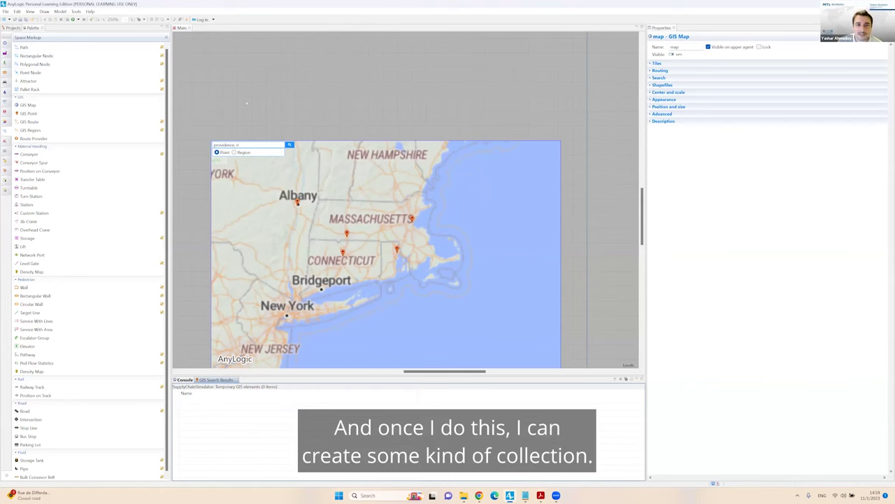
pyautogui.press('Escape')
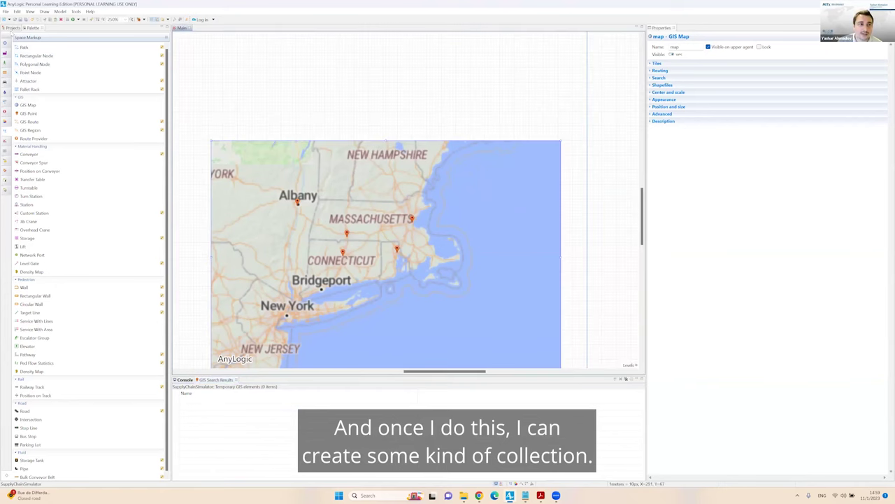
# Add a collection above the map on Main named manufacturingSiteLocation
pyautogui.click(7, 102)
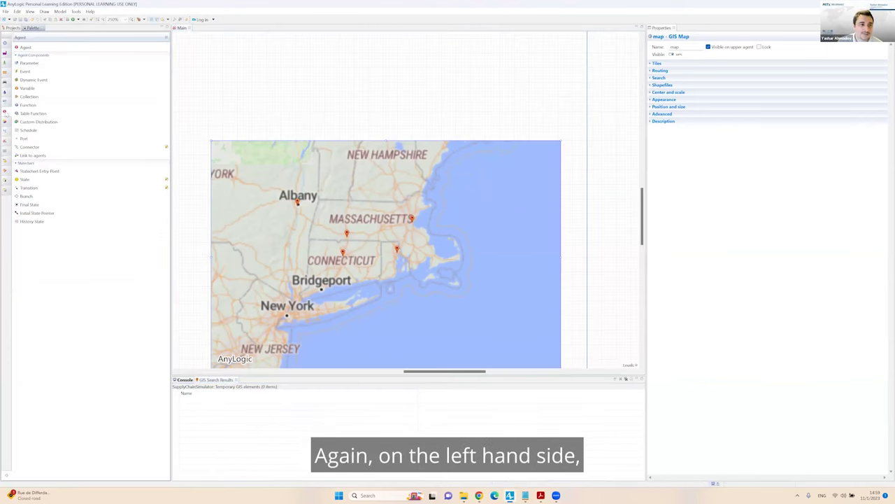
pyautogui.moveTo(24, 96); pyautogui.dragTo(240, 65)
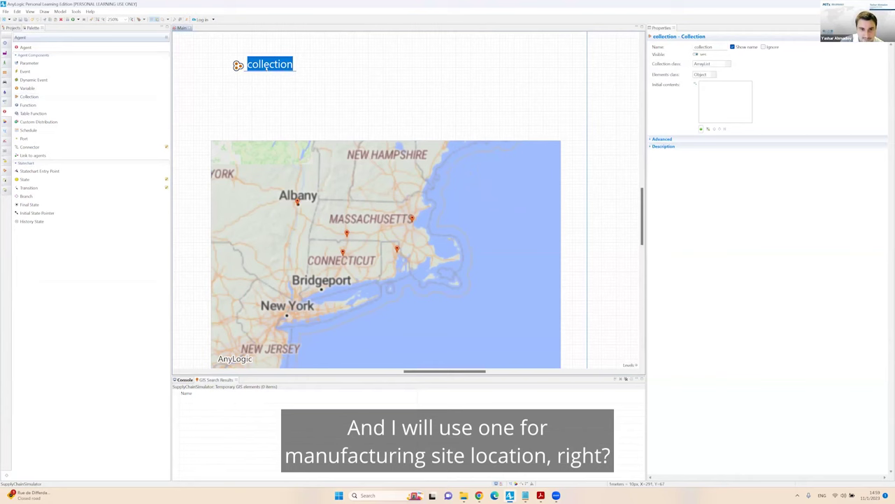
pyautogui.write('manufacturi')
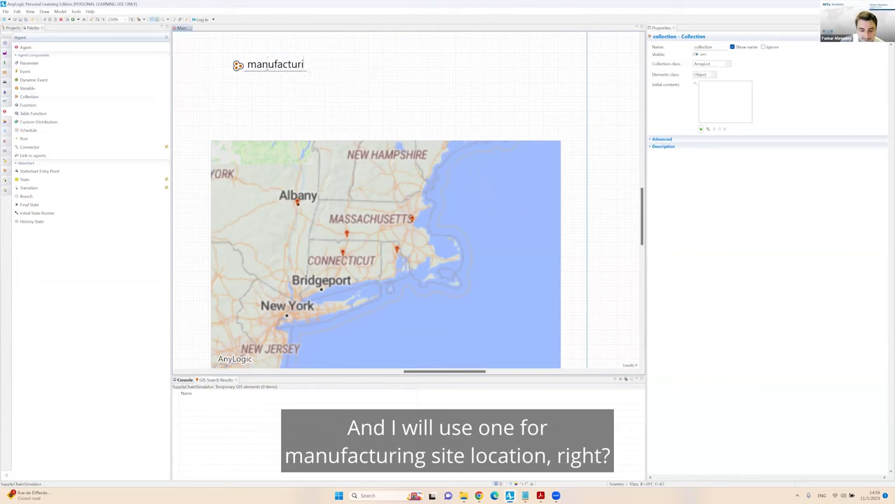
pyautogui.write('ngSiteLocat')
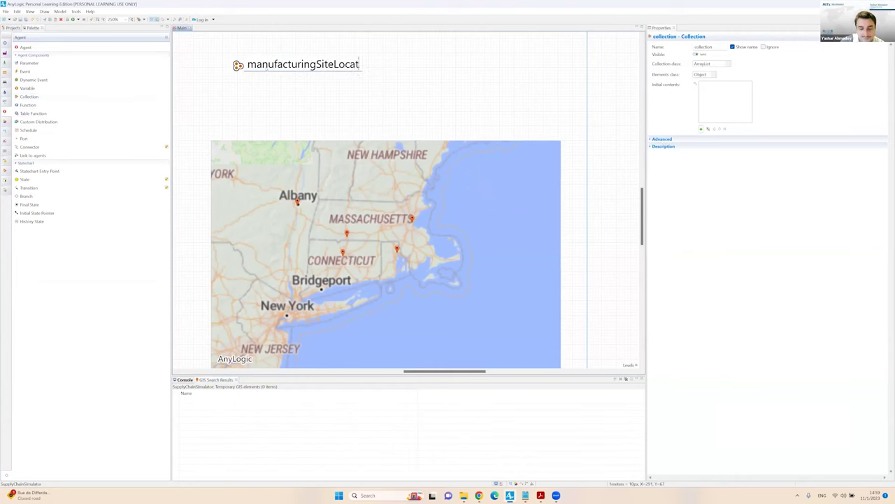
pyautogui.write('ion')
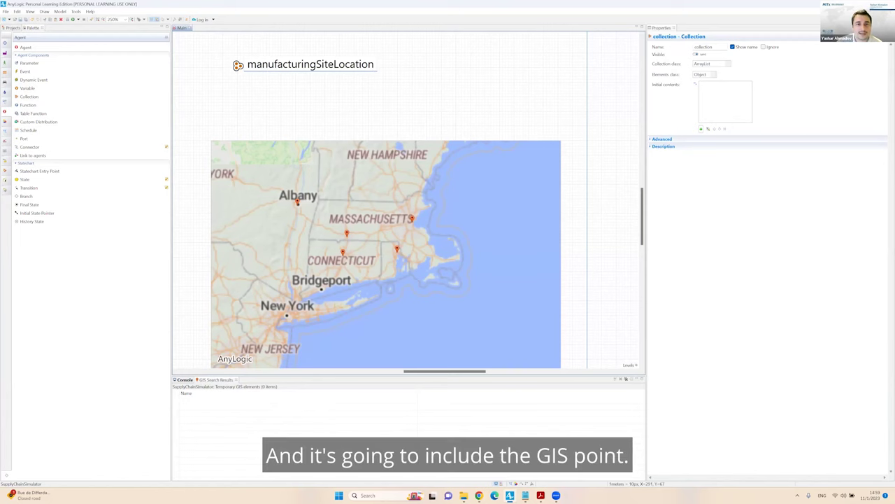
pyautogui.click(708, 75)
# Set its element class to GISPoint, add Springfield as initial content, and place another collection below
pyautogui.click(740, 93)
pyautogui.click(708, 74)
pyautogui.click(708, 127)
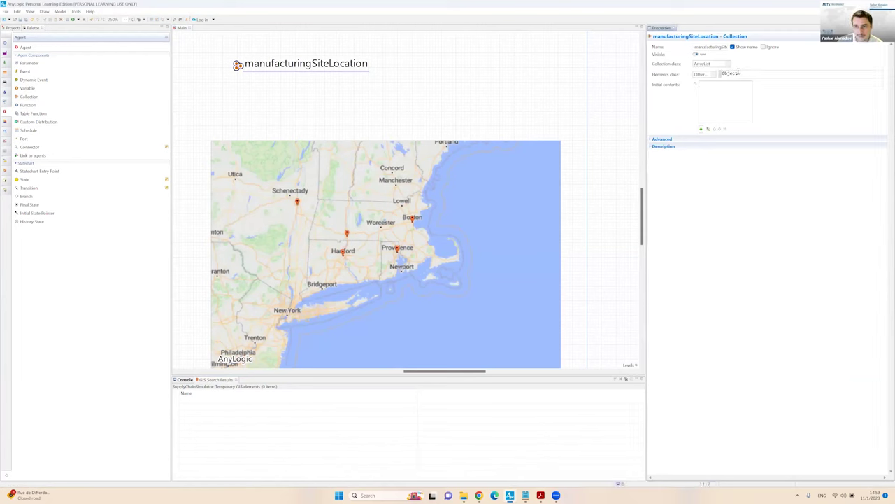
pyautogui.doubleClick(738, 72)
pyautogui.write('GISPoint')
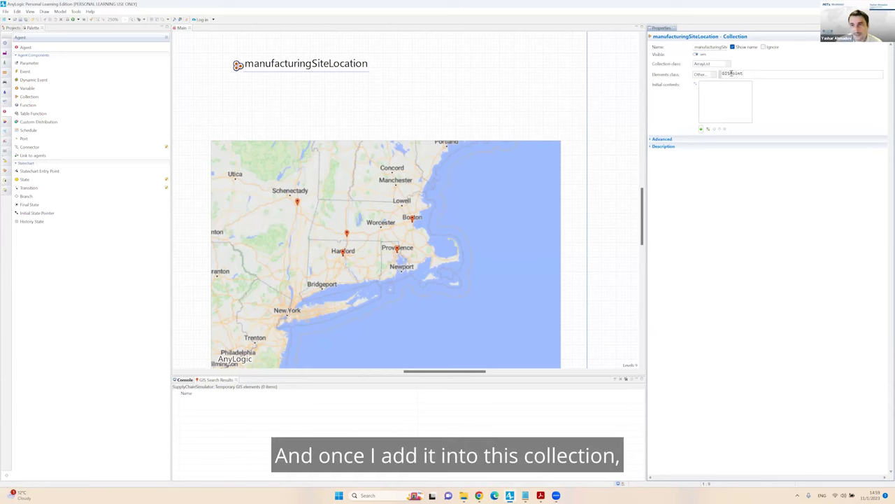
pyautogui.click(701, 129)
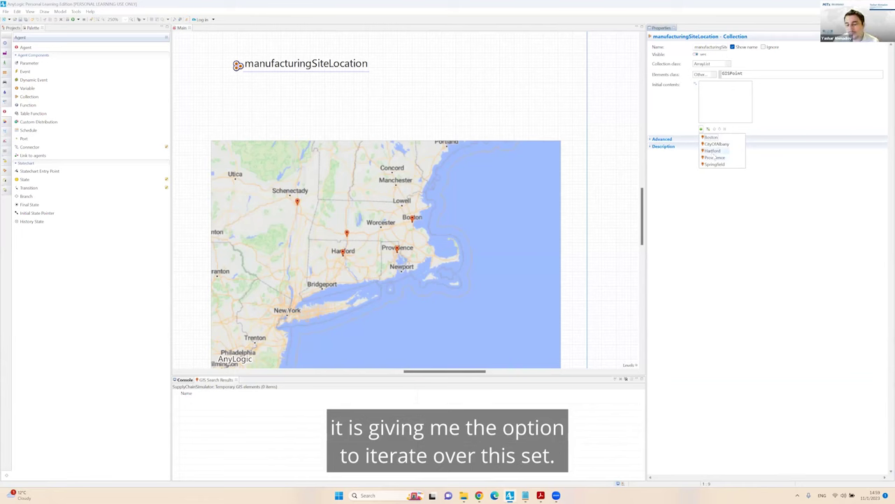
pyautogui.click(714, 164)
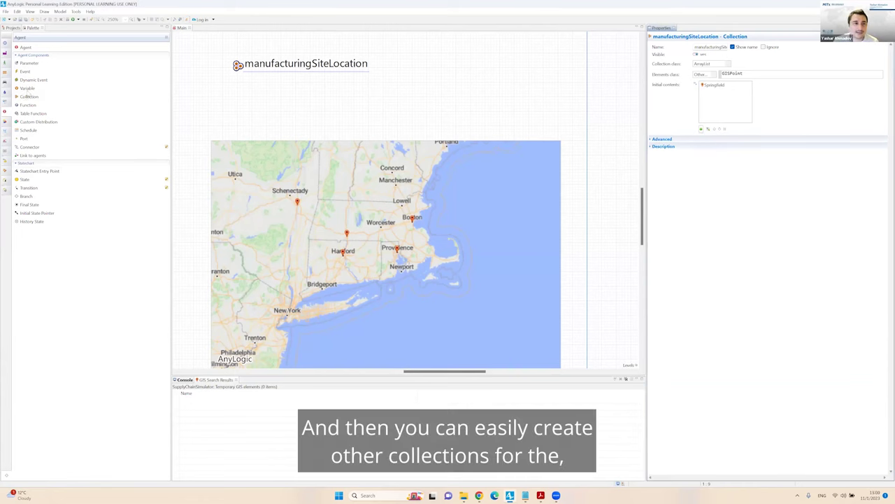
pyautogui.moveTo(21, 102); pyautogui.dragTo(235, 86)
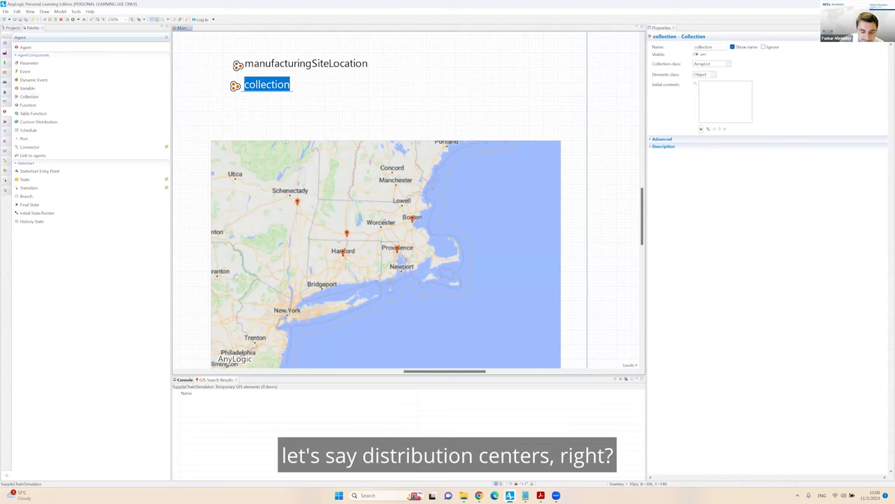
# Rename the new collection distributionCenterLocation with GISPoint as its element class
pyautogui.write('distributionCenterLocation')
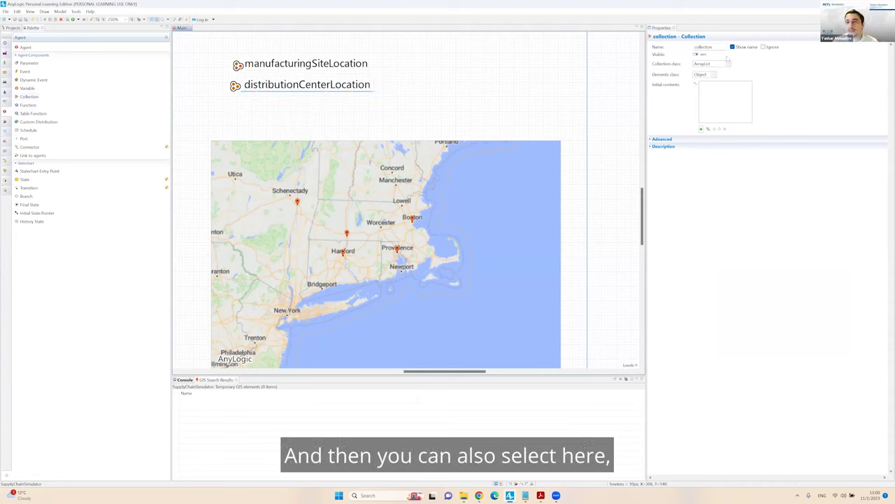
pyautogui.click(703, 74)
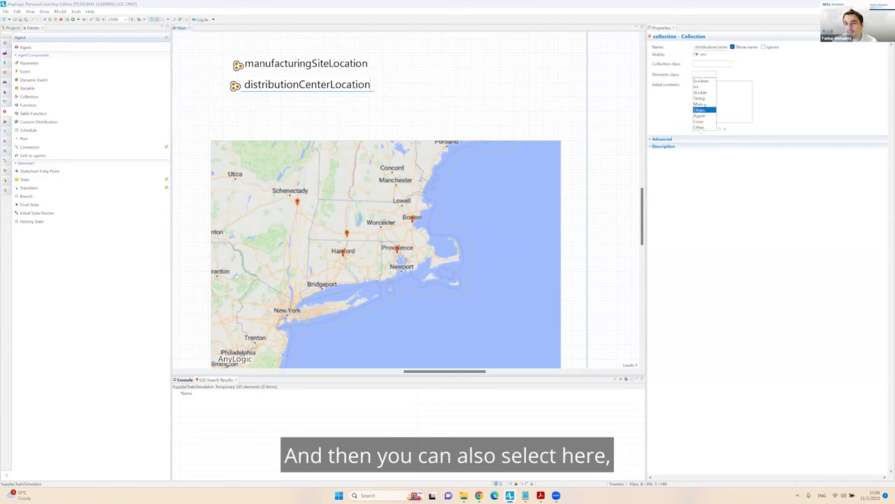
pyautogui.click(703, 109)
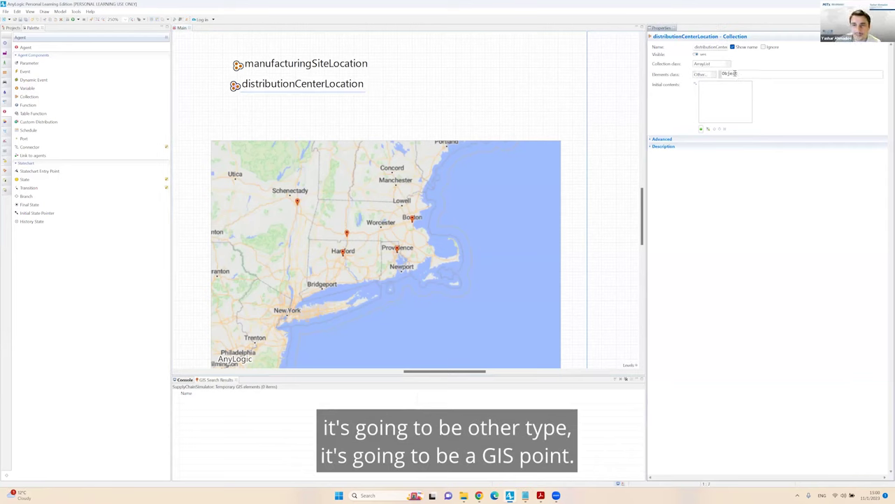
pyautogui.doubleClick(736, 74)
pyautogui.write('GISP')
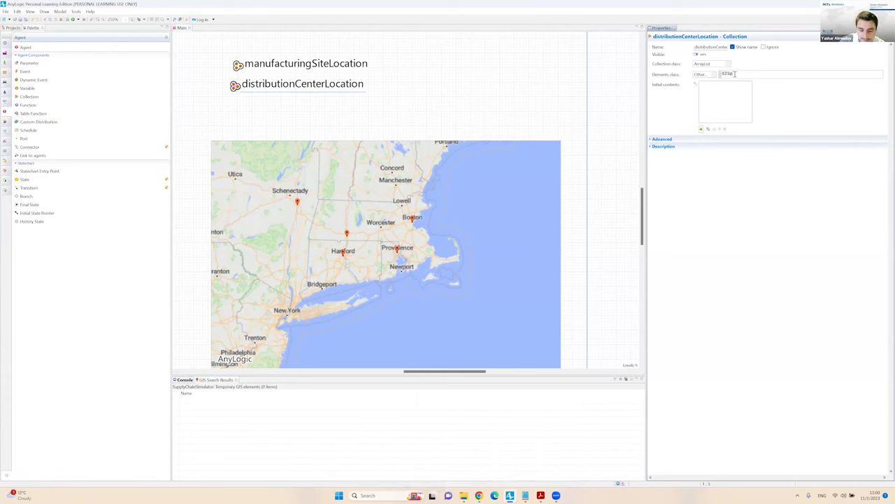
pyautogui.write('oint')
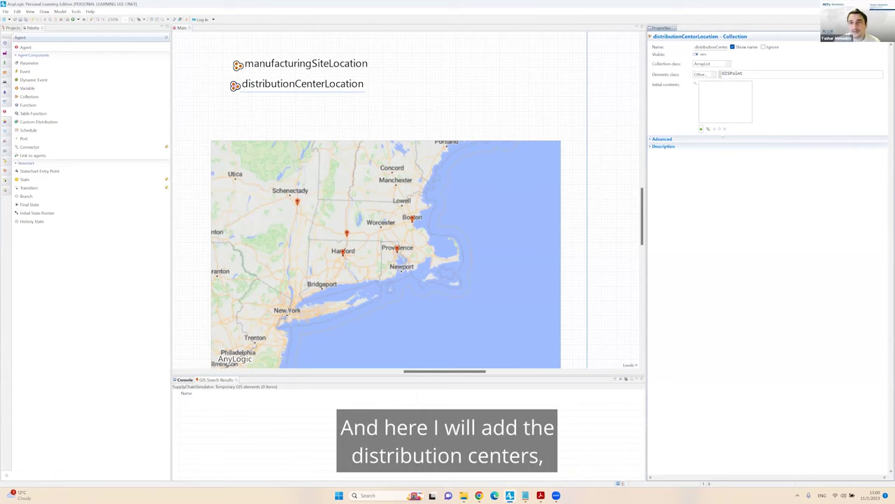
# Add Hartford and Springfield as its initial contents and place a third collection on Main
pyautogui.click(701, 129)
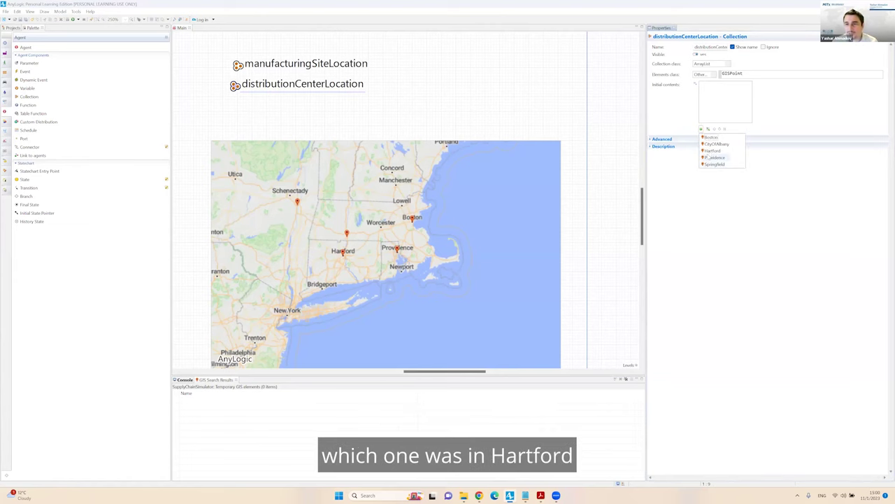
pyautogui.click(712, 150)
pyautogui.click(701, 129)
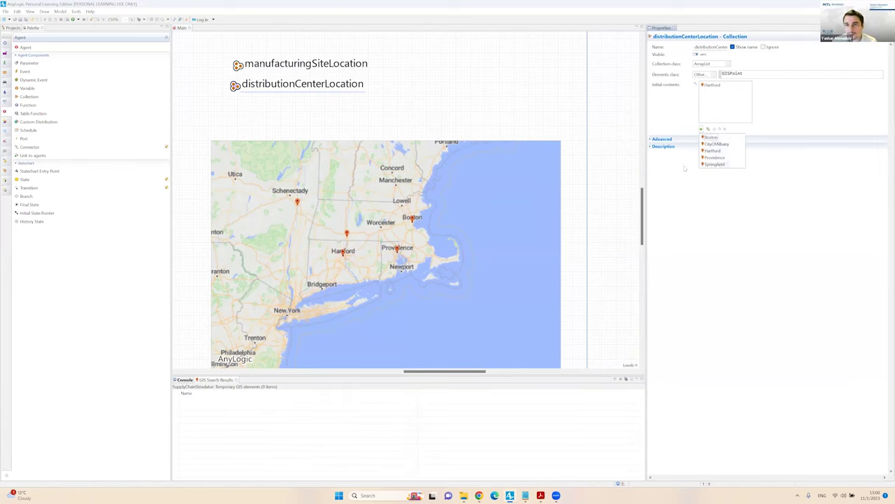
pyautogui.click(715, 164)
pyautogui.moveTo(26, 97); pyautogui.dragTo(235, 107)
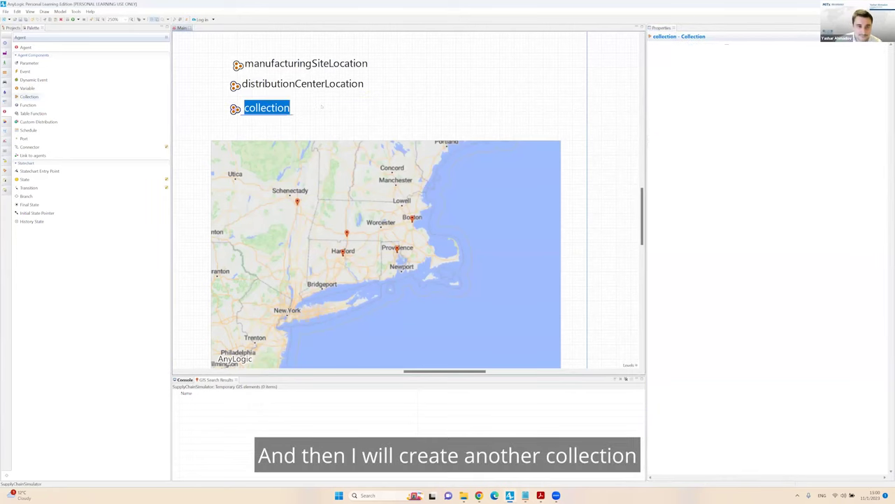
# Rename the third collection retailerLocation with GISPoint as its element class
pyautogui.write('retailerLocation')
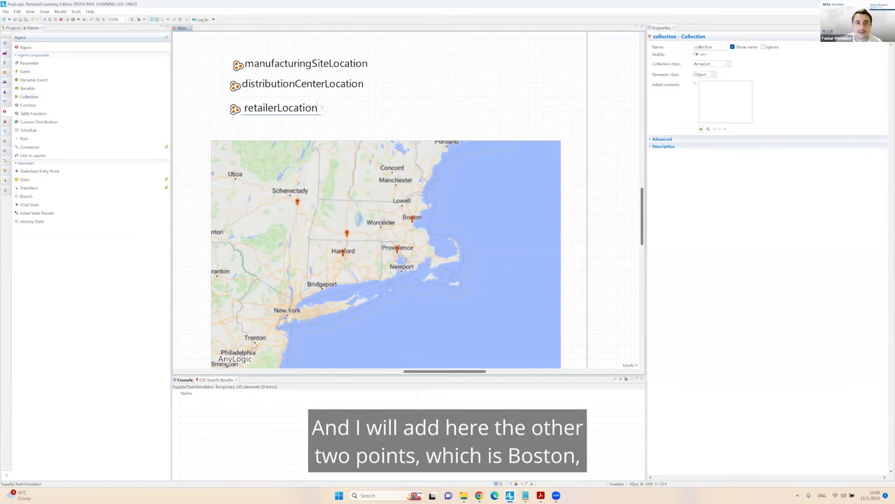
pyautogui.click(708, 75)
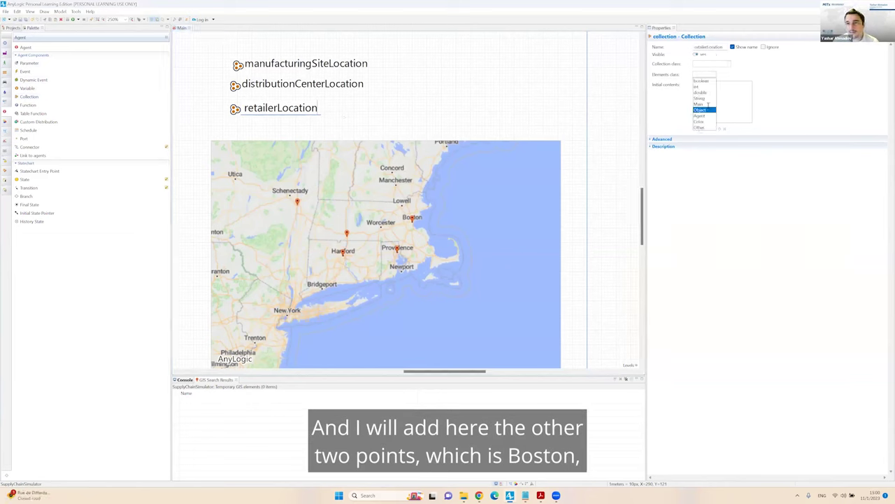
pyautogui.click(700, 128)
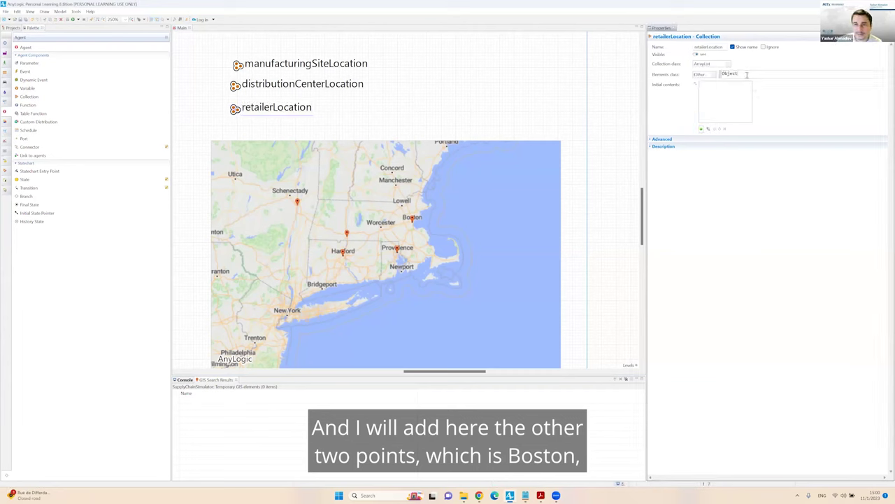
pyautogui.doubleClick(730, 74)
pyautogui.write('GISPoint')
# Add Boston and Providence as its initial contents, then select the GIS map
pyautogui.click(700, 128)
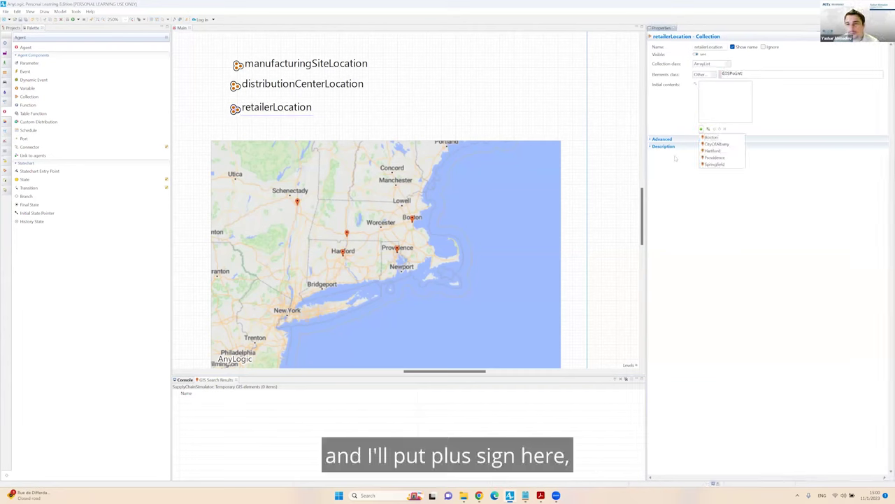
pyautogui.click(709, 134)
pyautogui.click(701, 128)
pyautogui.click(714, 157)
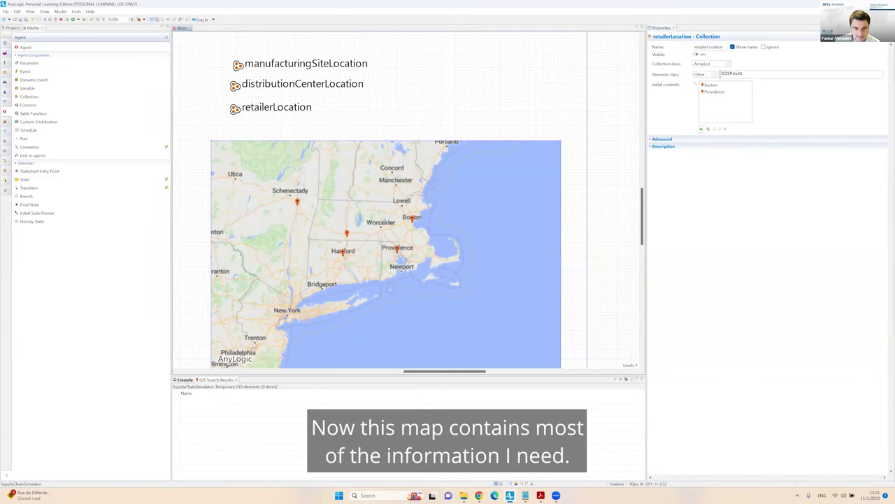
pyautogui.click(385, 254)
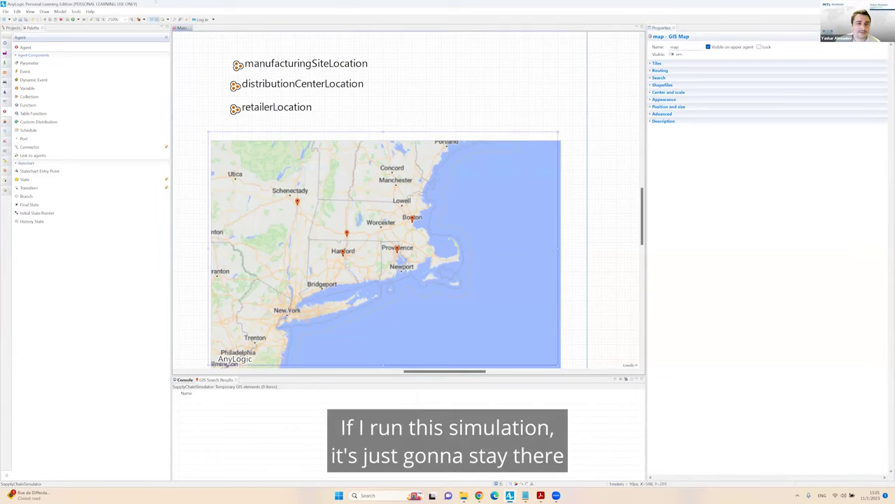
# Nudge the GIS map up-left and test-run the model to check the location collections
pyautogui.moveTo(385, 254); pyautogui.dragTo(380, 243)
pyautogui.click(72, 20)
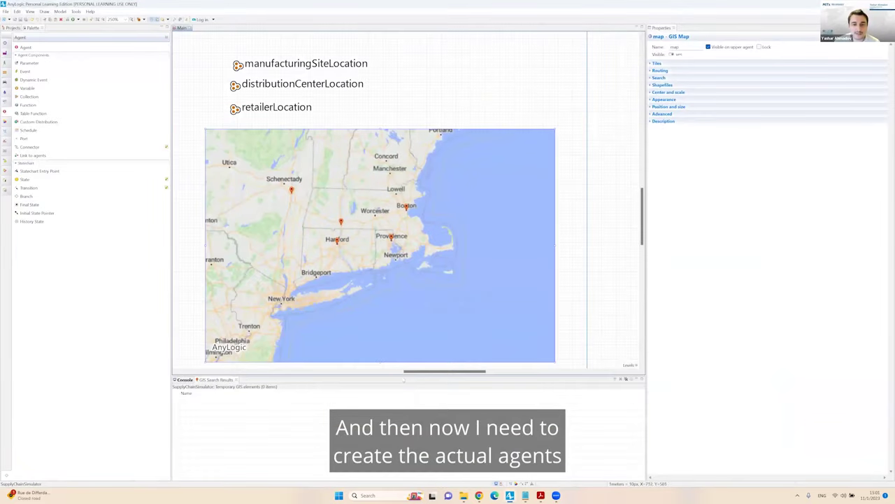
pyautogui.click(397, 372)
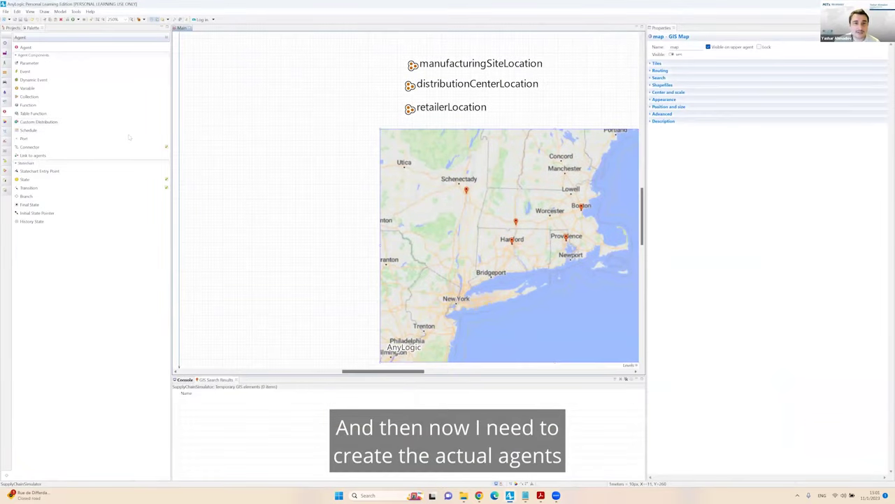
# Add a single agent to Main as a new agent type named ManufacturingSite
pyautogui.moveTo(25, 47); pyautogui.dragTo(273, 110)
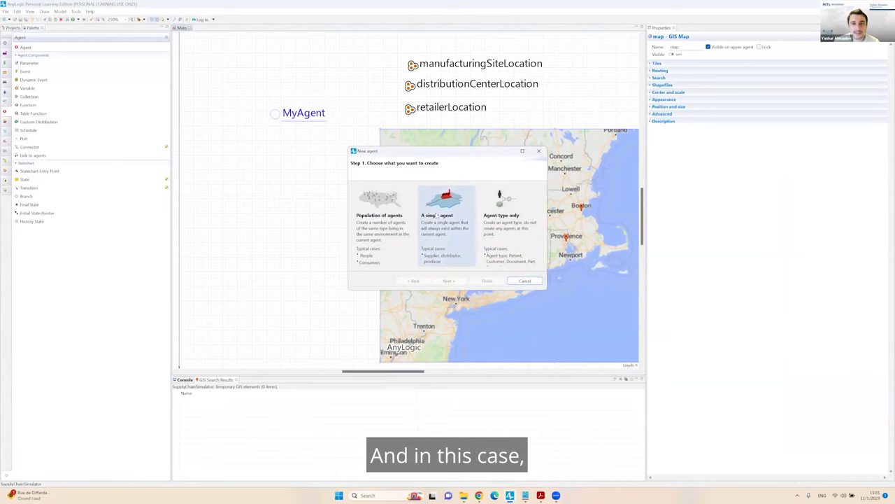
pyautogui.click(438, 215)
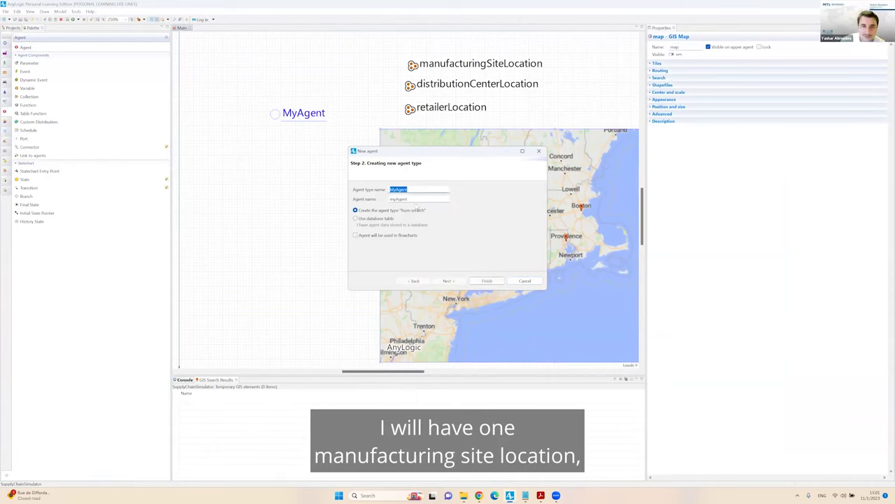
pyautogui.write('Man')
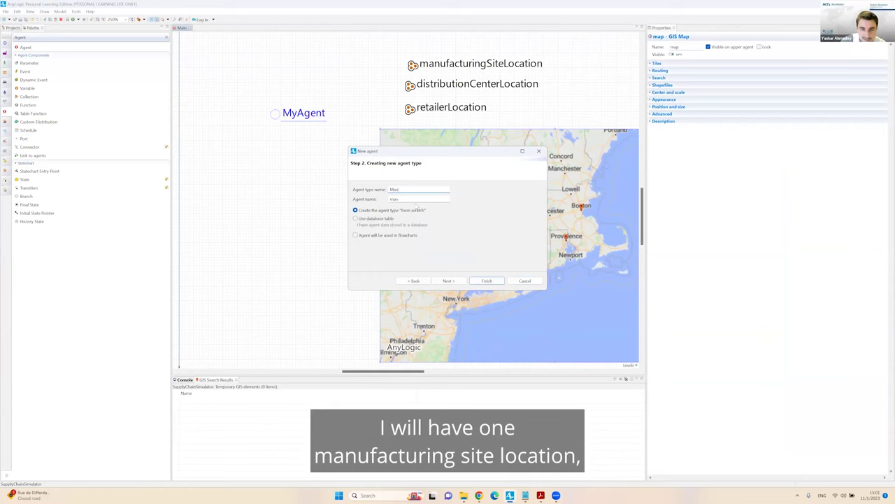
pyautogui.write('ufacturing')
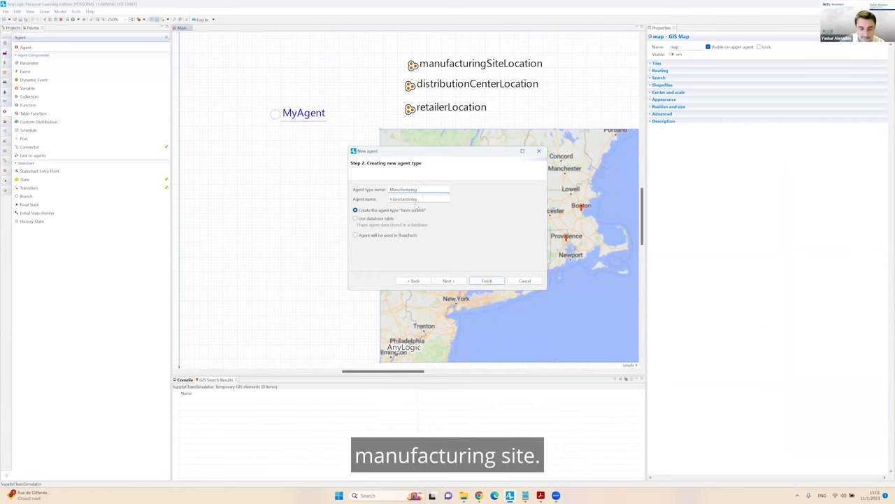
pyautogui.write('Site')
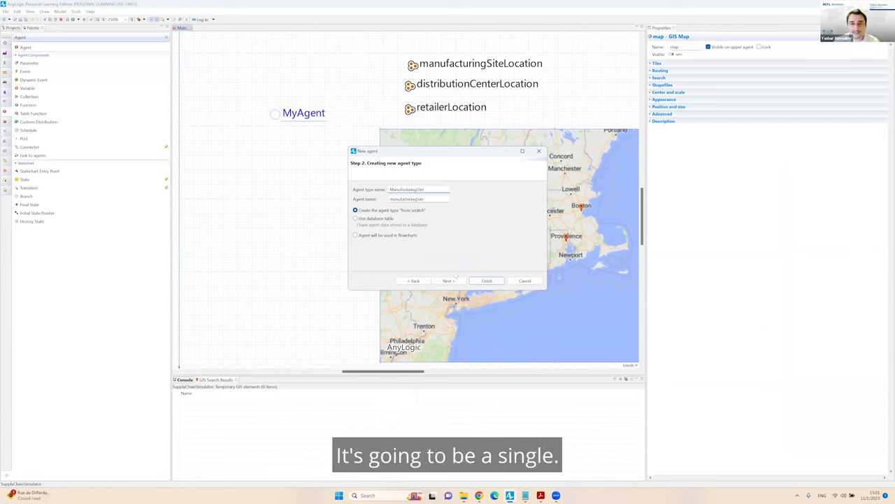
pyautogui.click(448, 281)
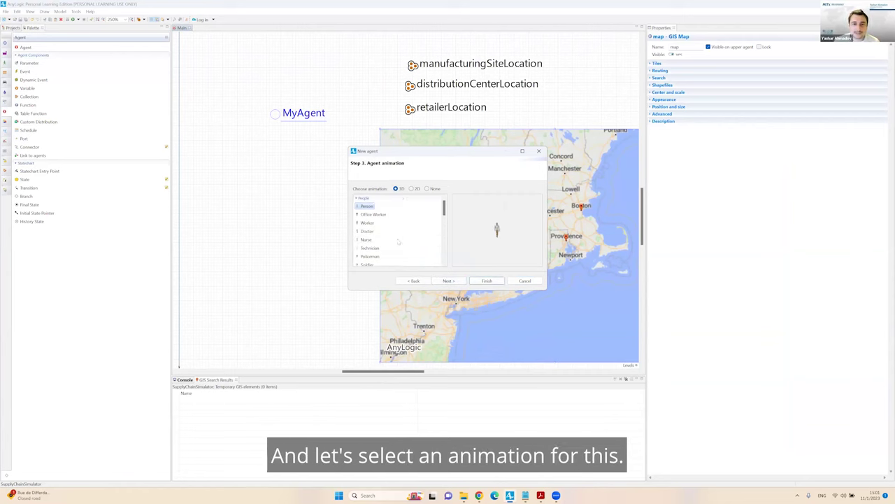
# Give ManufacturingSite the 2D factory animation and finish the wizard
pyautogui.click(411, 188)
pyautogui.scroll(-10, 381, 234)
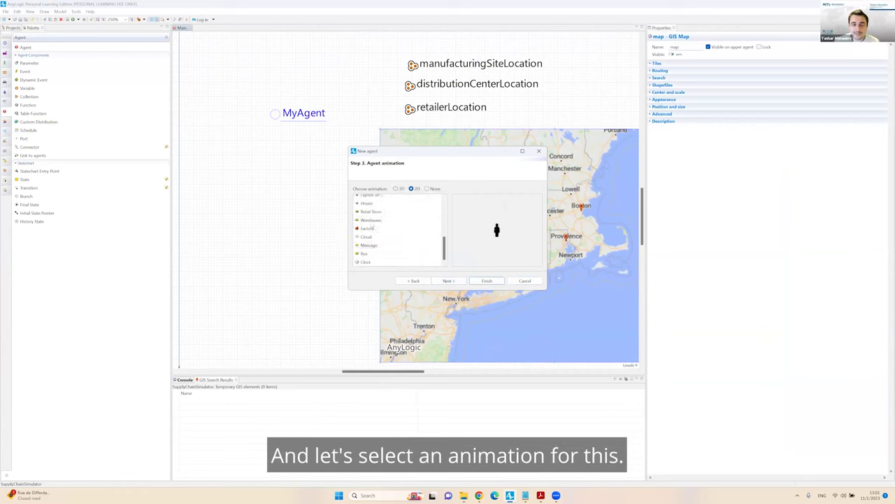
pyautogui.click(371, 220)
pyautogui.press('Down')
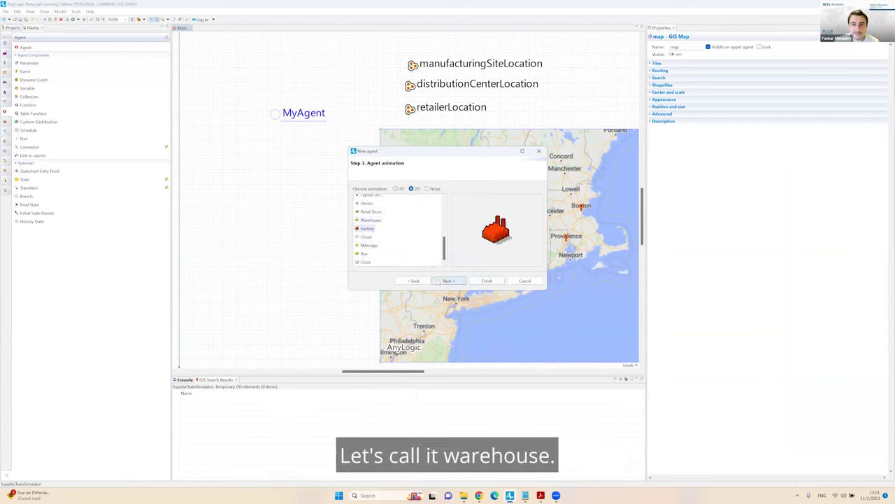
pyautogui.click(439, 281)
pyautogui.click(487, 281)
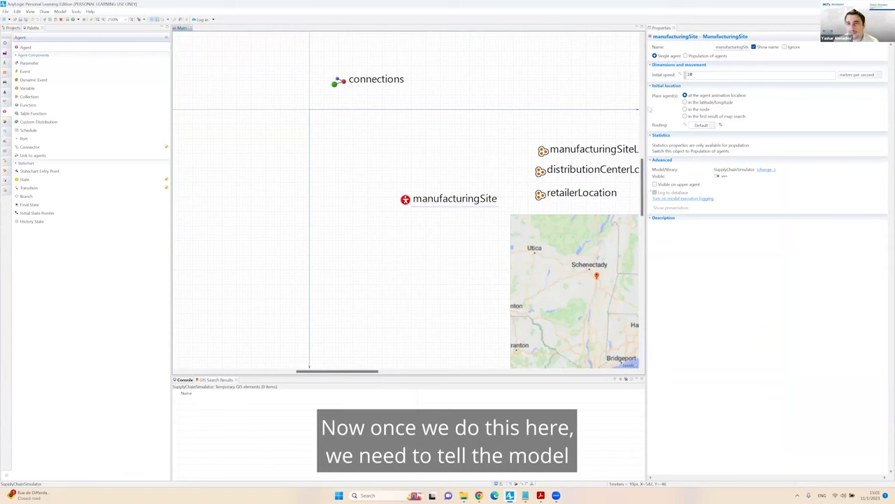
# Place manufacturingSite in the CityOfAlbany node and test-run to see the factory at Albany
pyautogui.moveTo(644, 175); pyautogui.dragTo(470, 140)
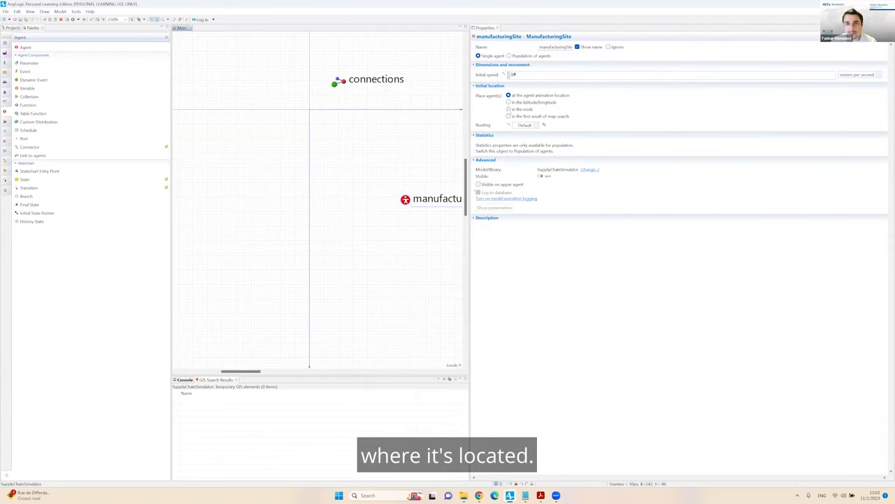
pyautogui.click(509, 109)
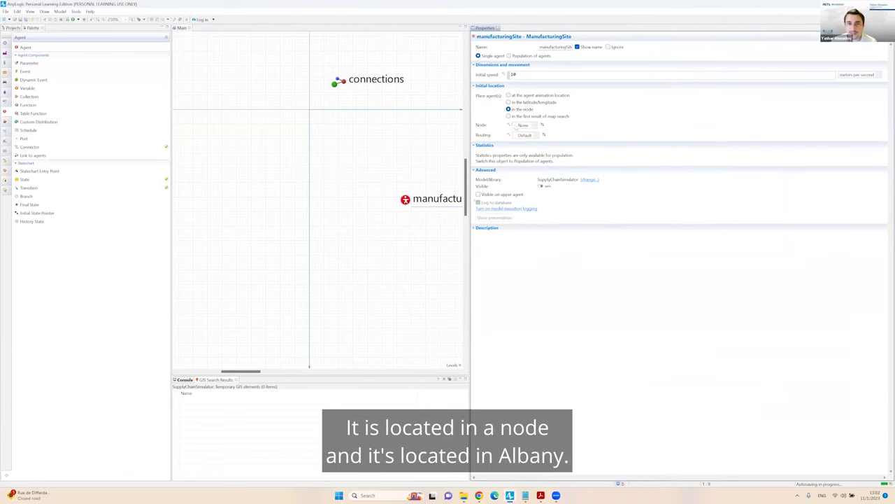
pyautogui.click(523, 124)
pyautogui.click(527, 139)
pyautogui.click(528, 124)
pyautogui.click(530, 146)
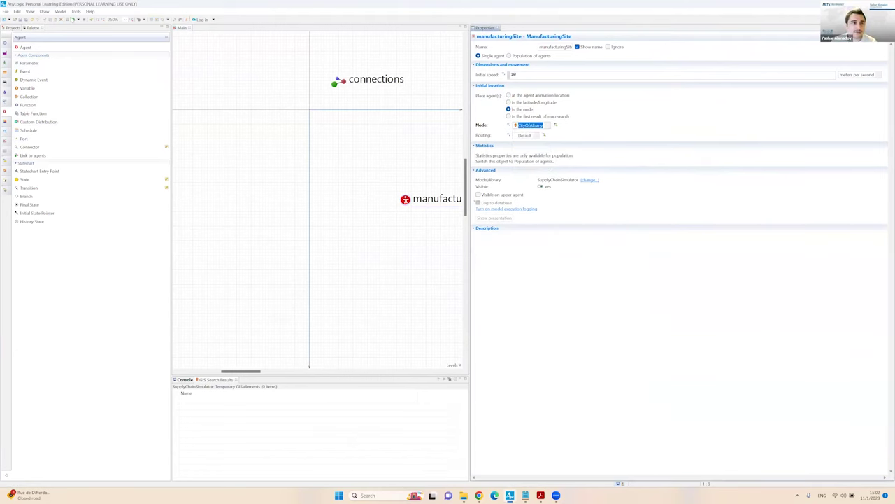
pyautogui.press('F5')
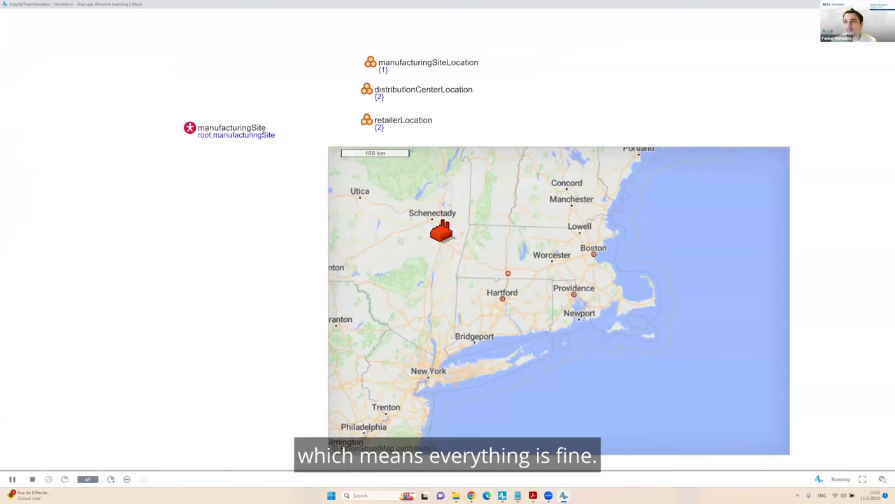
pyautogui.hotkey('alt', 'F4')
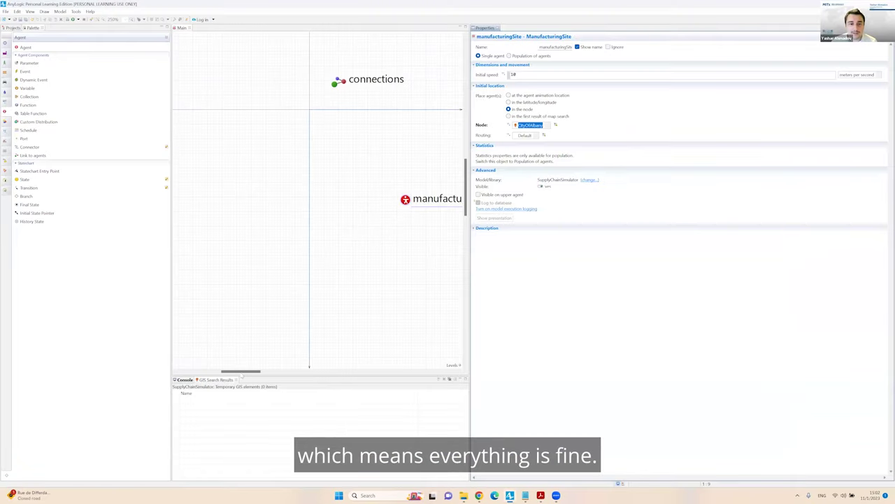
# Add a population of a new agent type named DistributioCenter to Main
pyautogui.moveTo(240, 372); pyautogui.dragTo(270, 372)
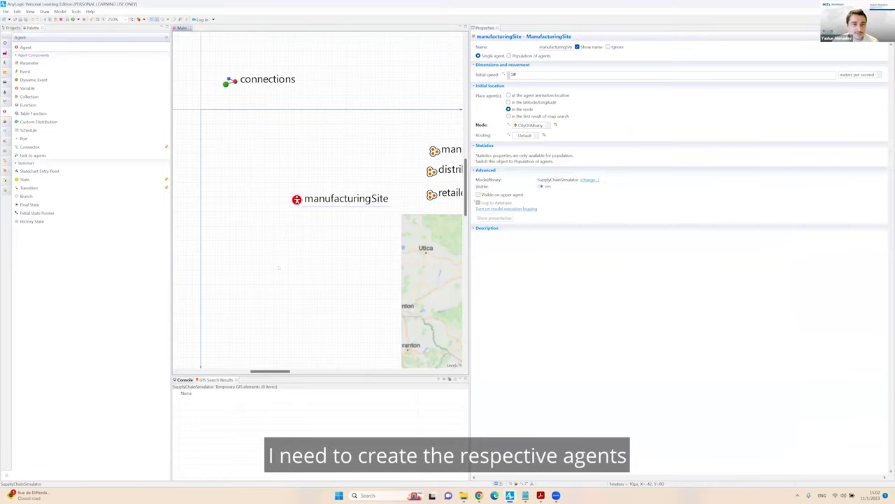
pyautogui.moveTo(25, 47); pyautogui.dragTo(294, 230)
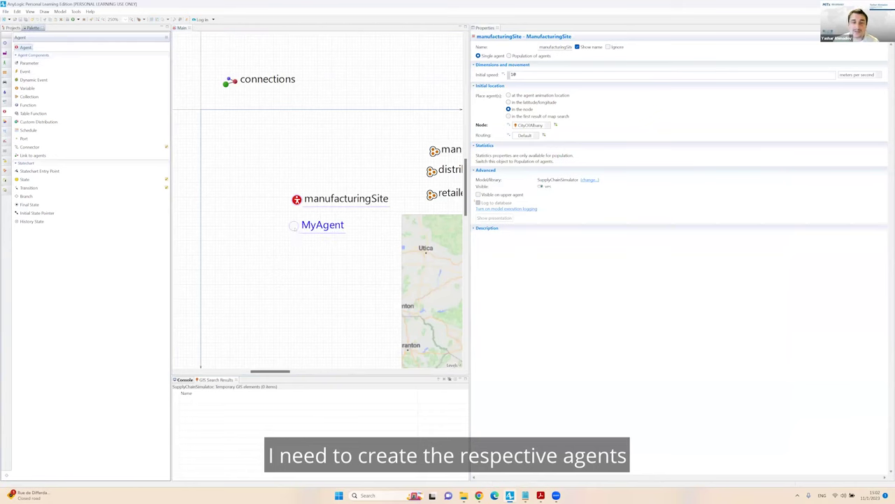
pyautogui.doubleClick(404, 206)
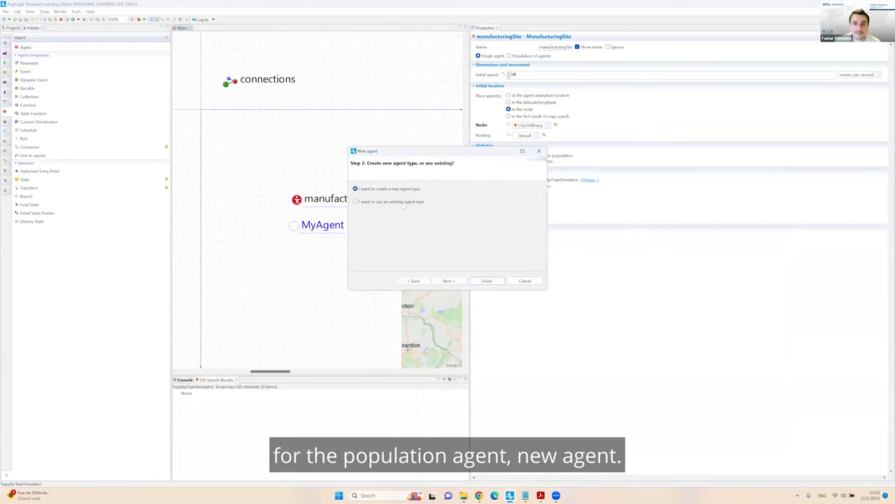
pyautogui.click(448, 280)
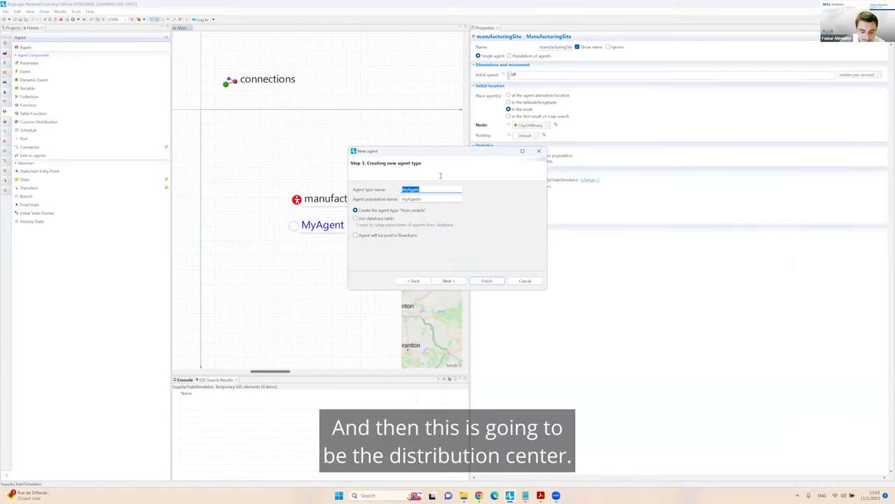
pyautogui.write('Dist')
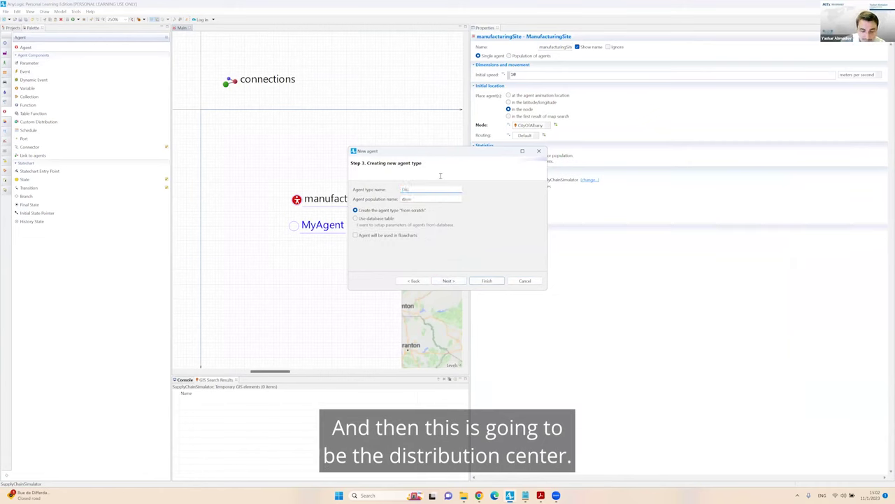
pyautogui.write('ributioCenter')
# Give DistributioCenter the 2D warehouse animation and finish the wizard
pyautogui.click(448, 281)
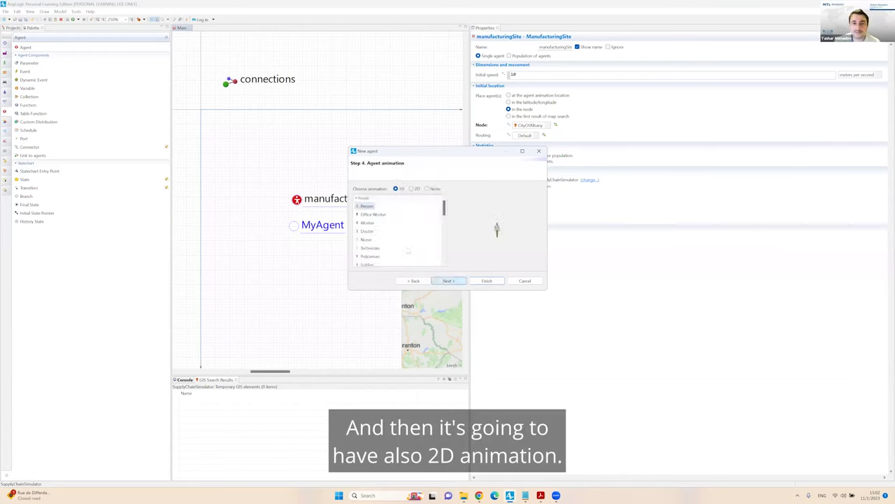
pyautogui.click(412, 188)
pyautogui.scroll(-5, 404, 247)
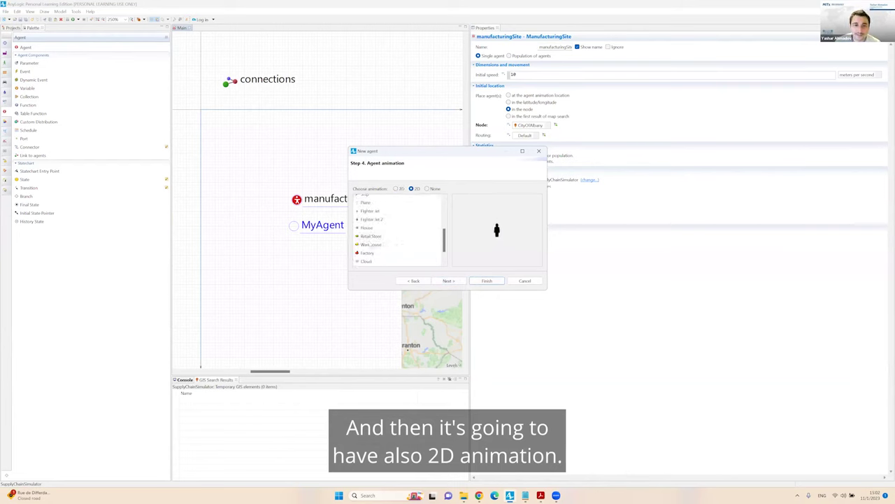
pyautogui.click(371, 244)
pyautogui.click(448, 281)
pyautogui.click(483, 281)
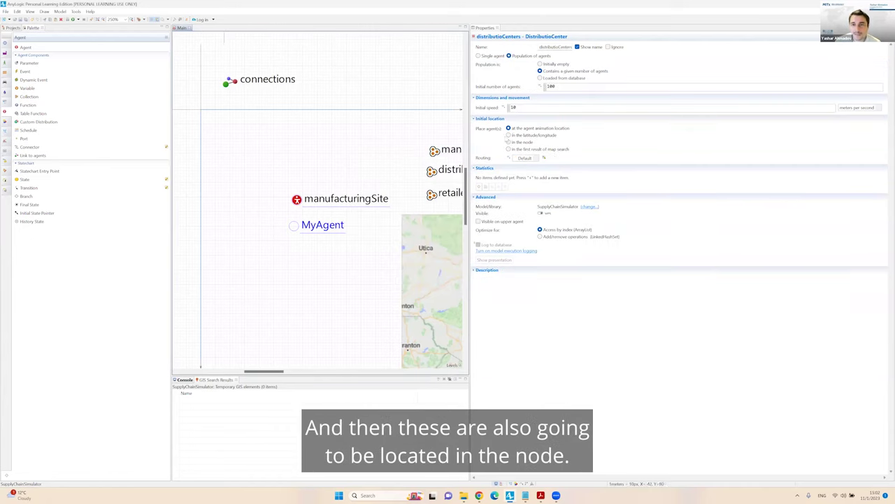
# Place the distribution centers in the node distributionCenterLocation.get(index)
pyautogui.click(509, 142)
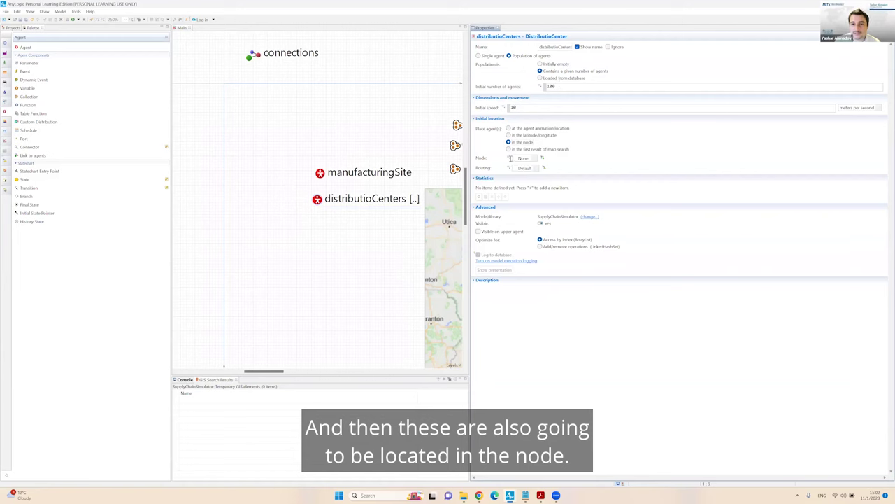
pyautogui.click(508, 158)
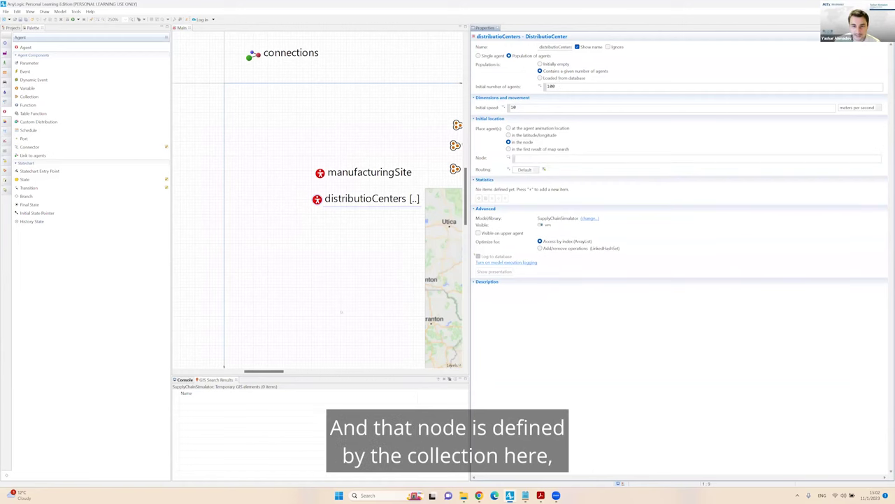
pyautogui.click(293, 372)
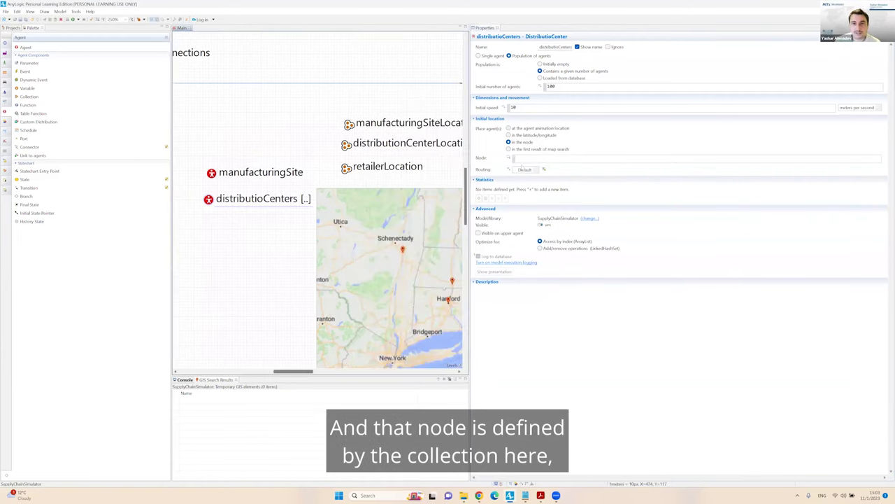
pyautogui.click(521, 159)
pyautogui.write('distr')
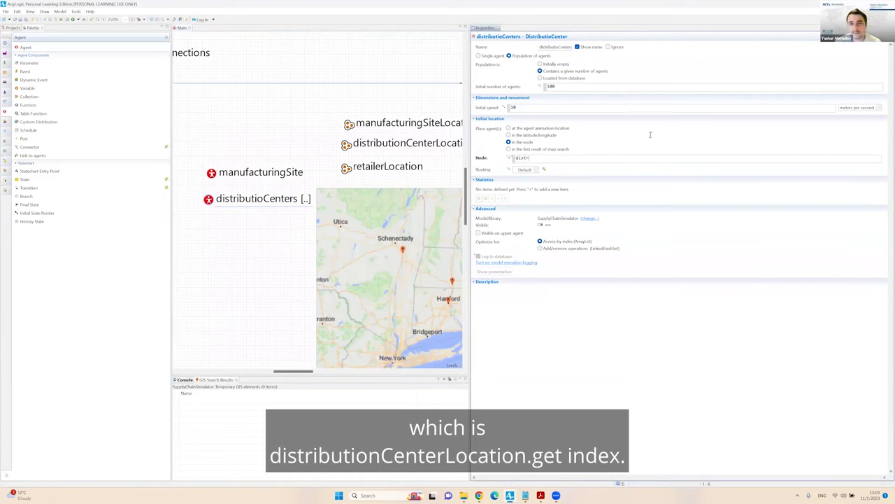
pyautogui.hotkey('ctrl', 'space')
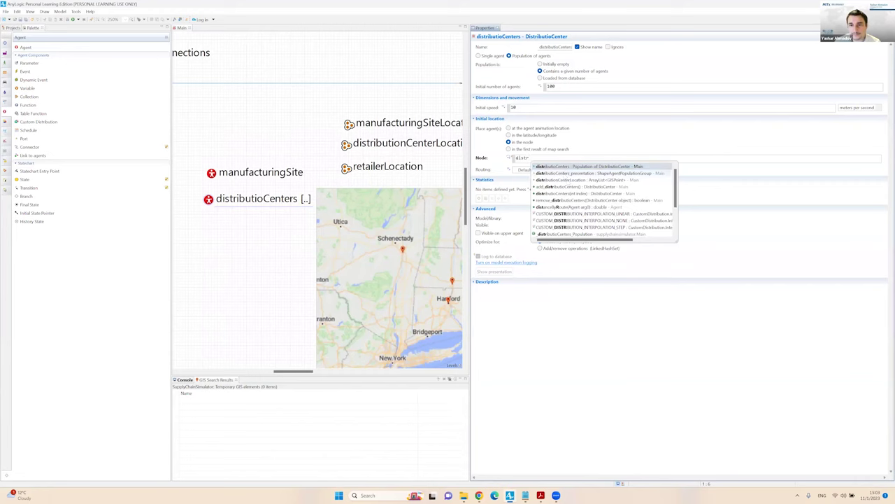
pyautogui.doubleClick(560, 180)
pyautogui.write('.get()')
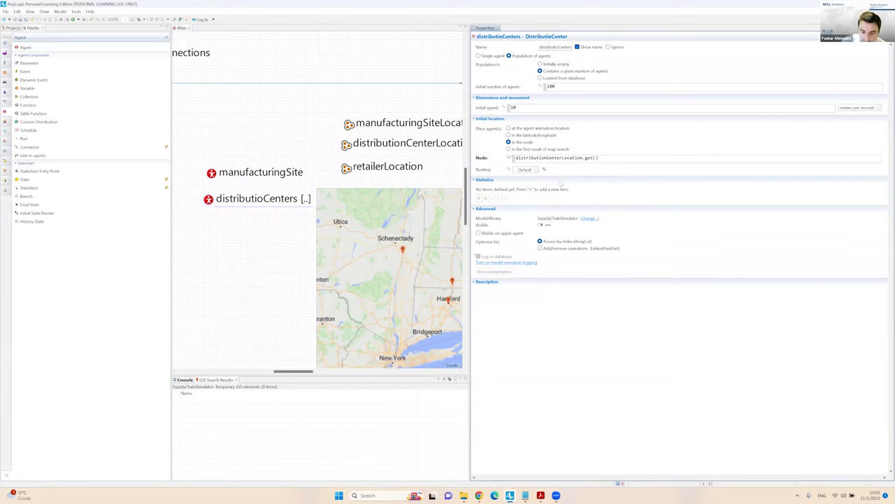
pyautogui.write('index')
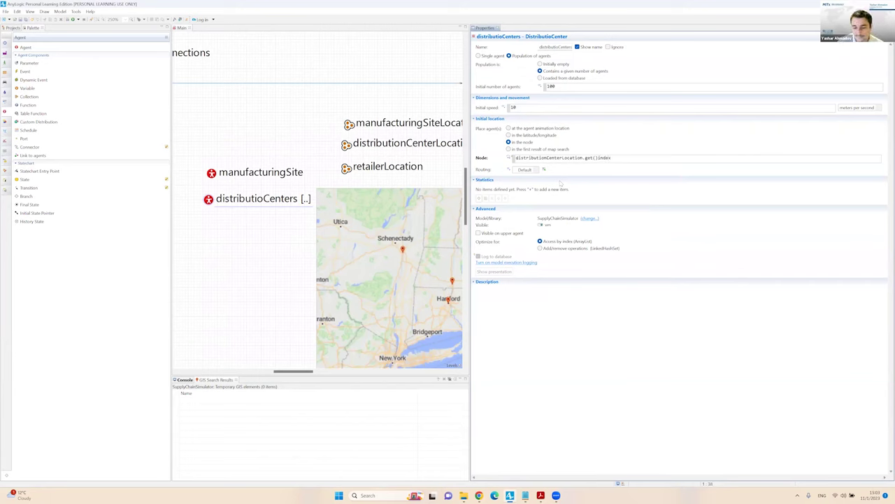
pyautogui.press('BackSpace')
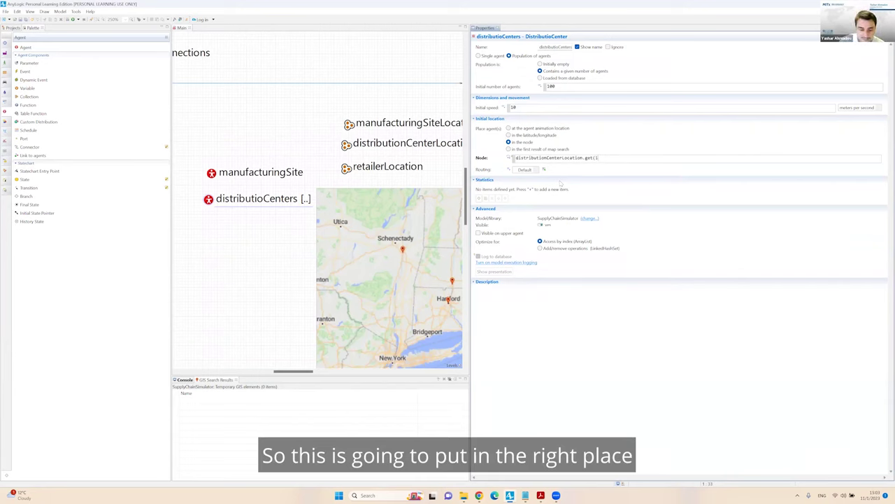
pyautogui.write('ndex)')
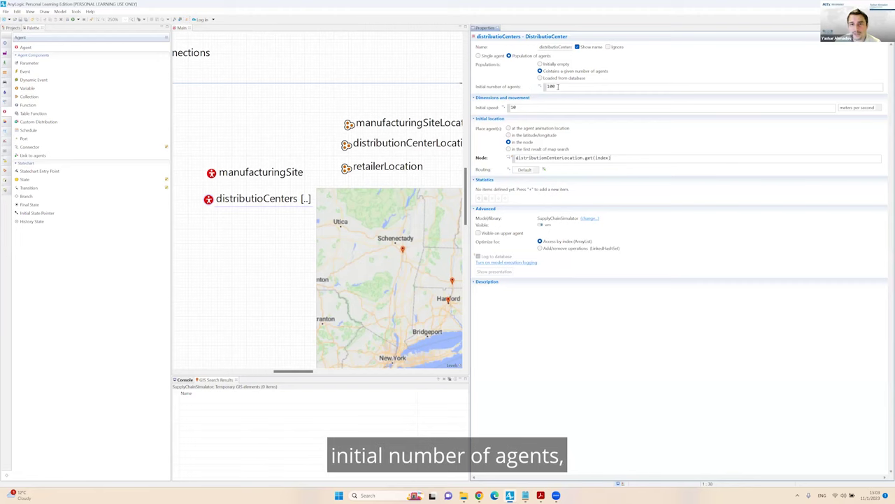
# Replace the initial agent count 100 with distributionCenterLocation.size()
pyautogui.doubleClick(563, 160)
pyautogui.hotkey('ctrl', 'c')
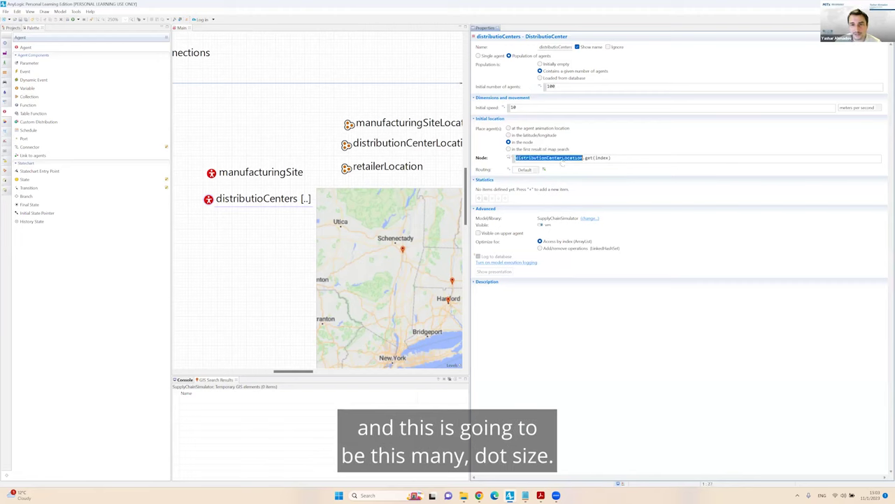
pyautogui.doubleClick(551, 86)
pyautogui.hotkey('ctrl', 'v')
pyautogui.write('.si')
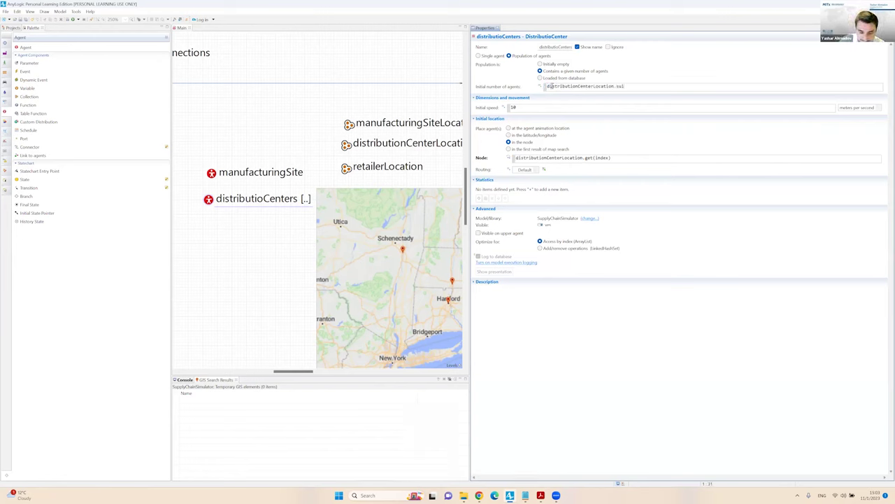
pyautogui.write('ze()')
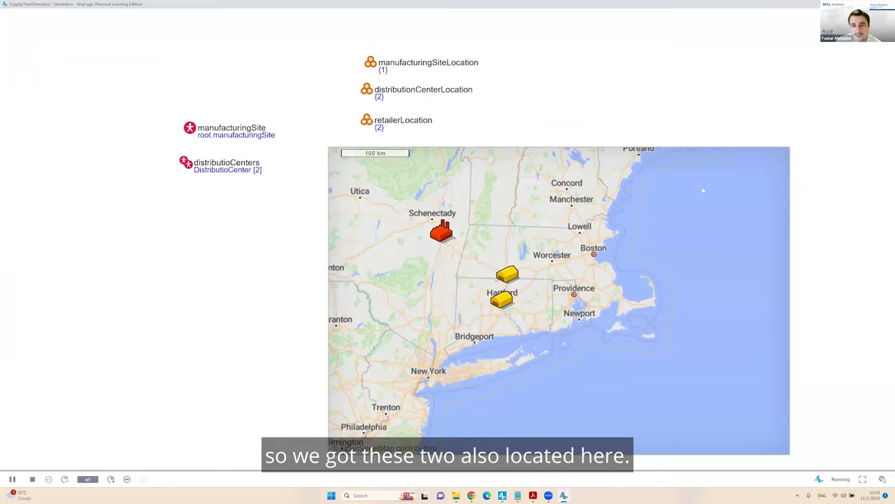
pyautogui.press('super+Down')
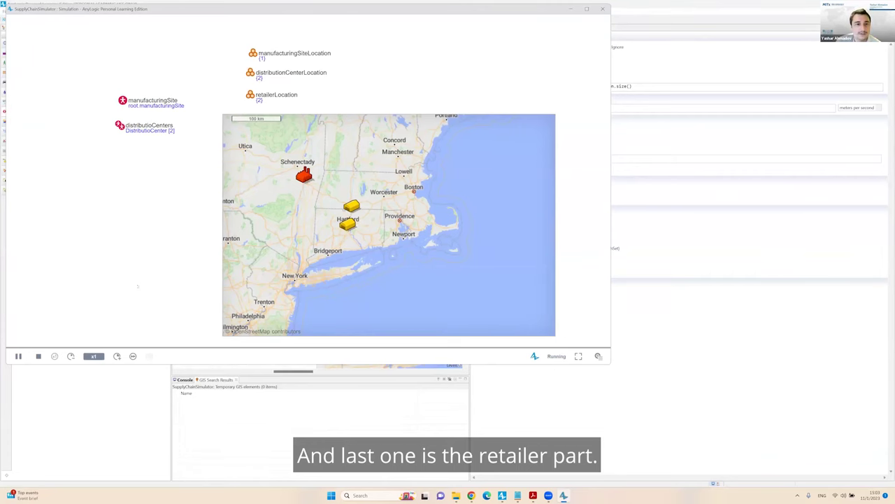
pyautogui.hotkey('alt', 'F4')
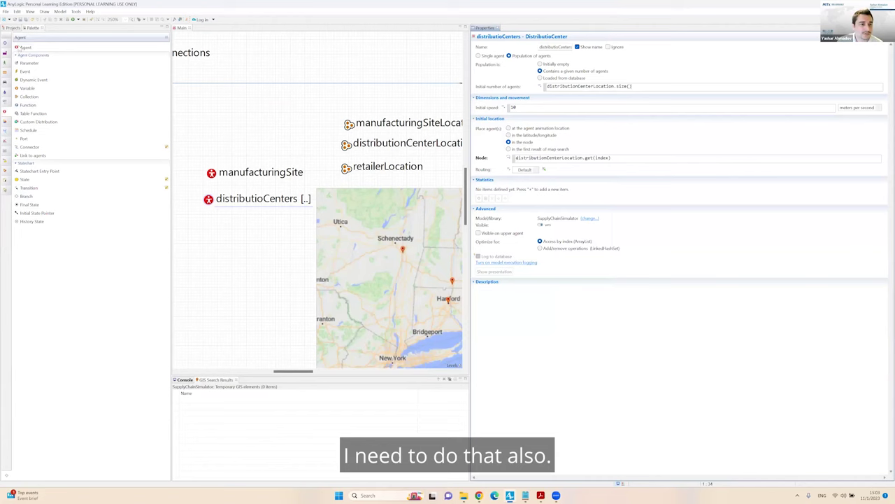
# Add a population below distributioCenters as a new agent type named Retail
pyautogui.click(23, 47)
pyautogui.click(202, 232)
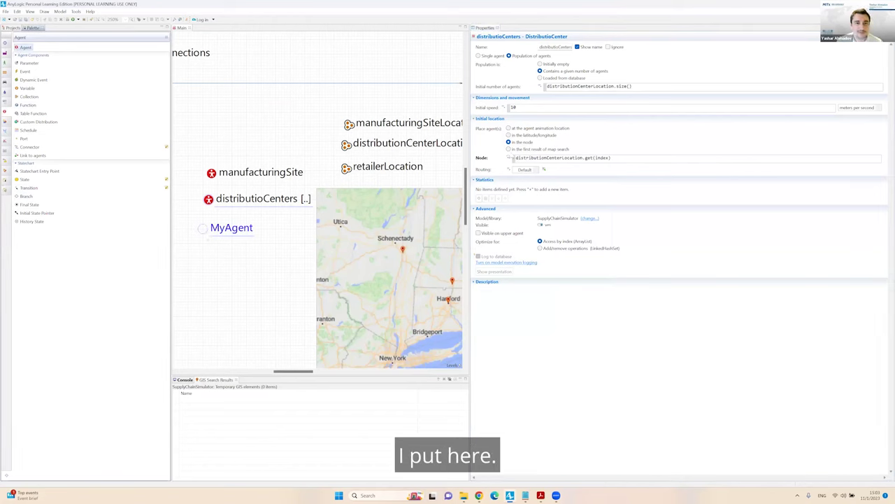
pyautogui.click(377, 249)
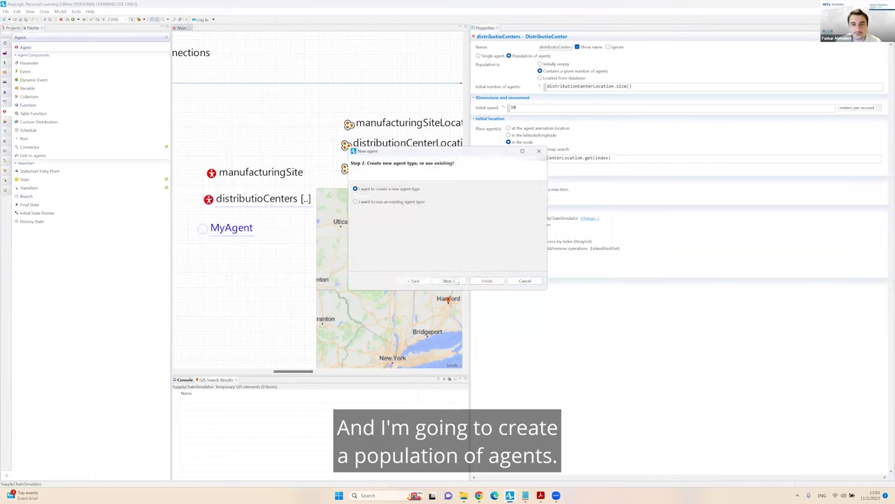
pyautogui.click(448, 281)
pyautogui.write('Retailer')
pyautogui.click(448, 281)
# Give the retailers the 2D retail store animation and finish the wizard
pyautogui.click(411, 188)
pyautogui.scroll(-10, 396, 246)
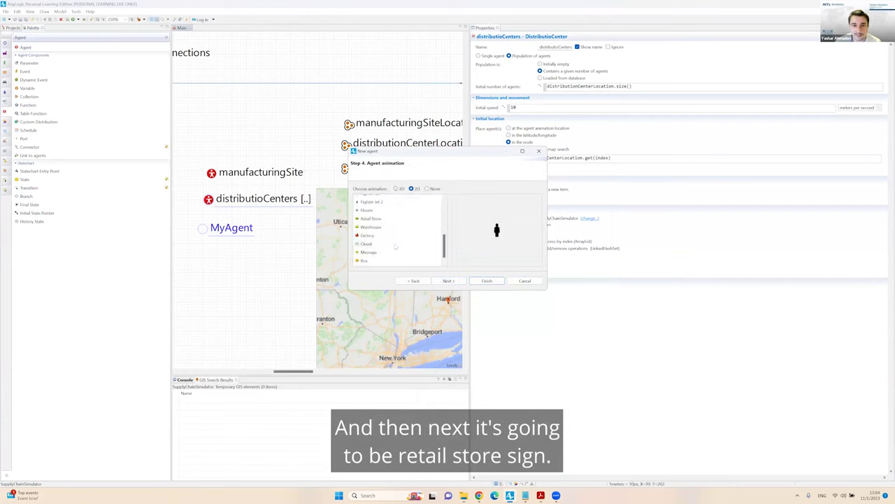
pyautogui.click(370, 218)
pyautogui.click(449, 280)
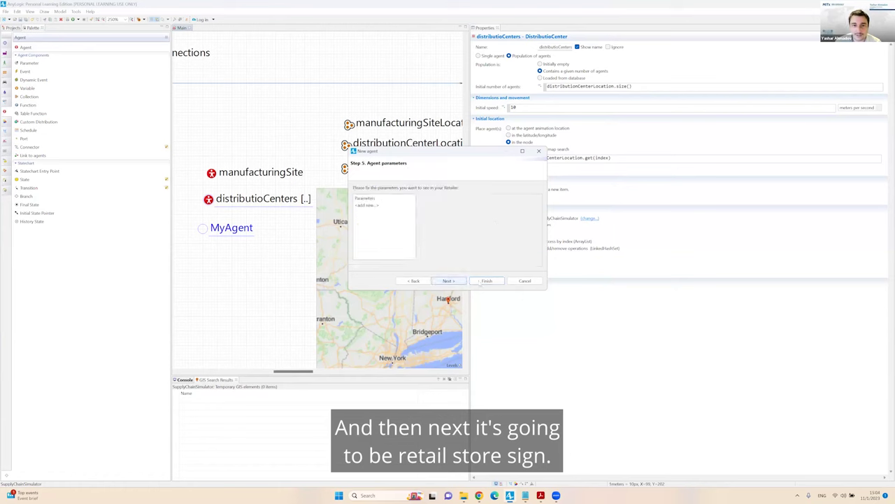
pyautogui.click(487, 281)
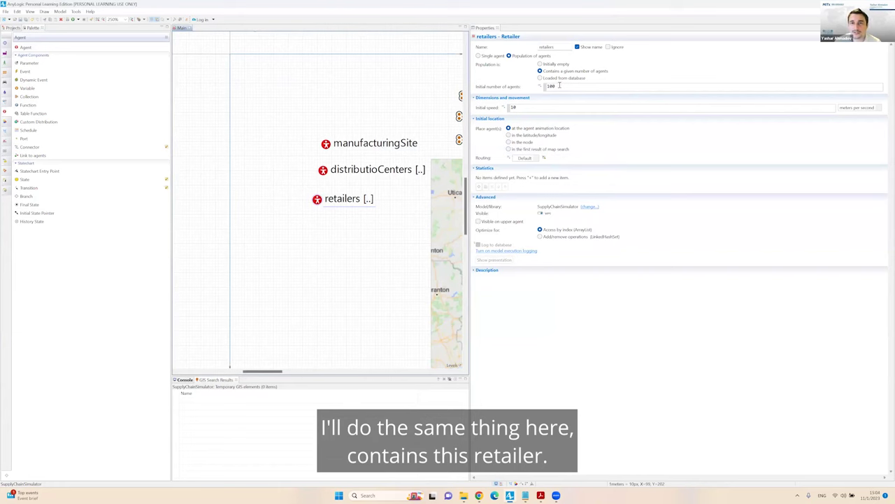
# Set the retailers' initial number of agents to retailerLocation.size()
pyautogui.moveTo(559, 86); pyautogui.dragTo(524, 85)
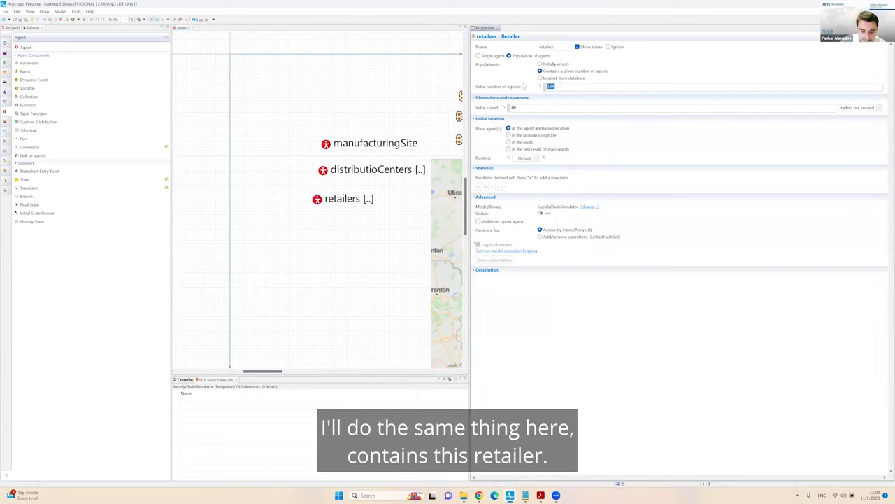
pyautogui.write('1')
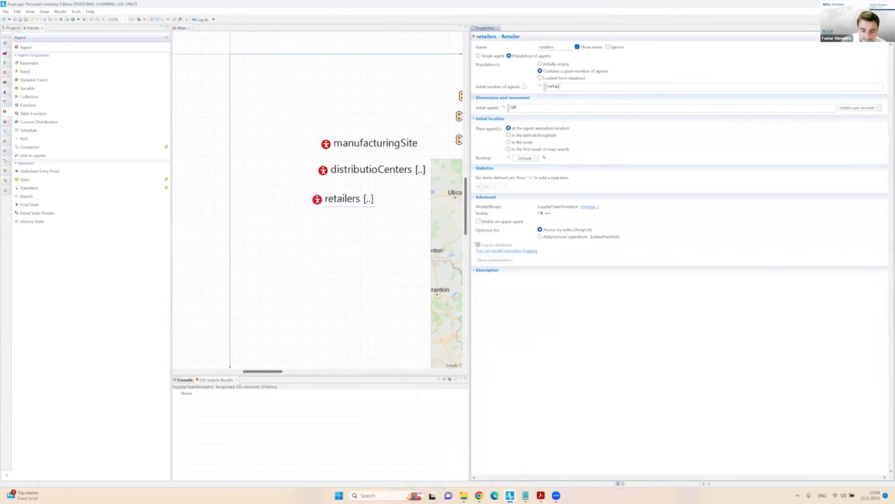
pyautogui.write('etai')
pyautogui.hotkey('ctrl', 'space')
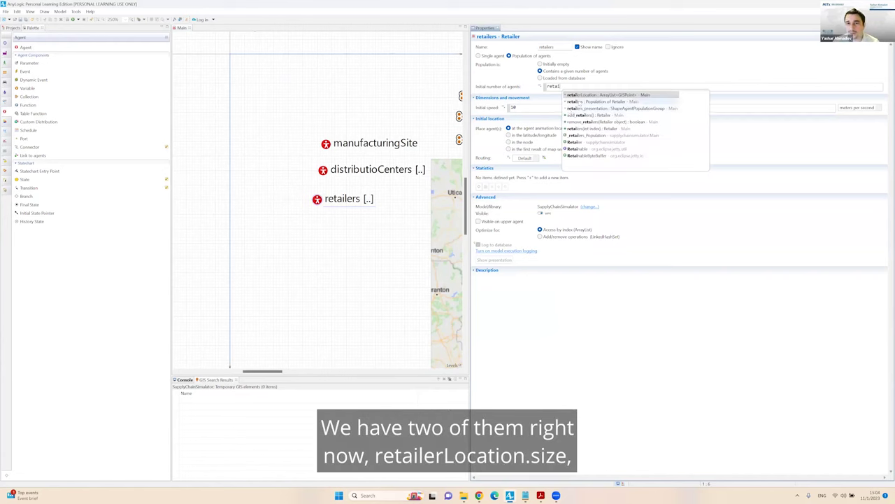
pyautogui.press('Return')
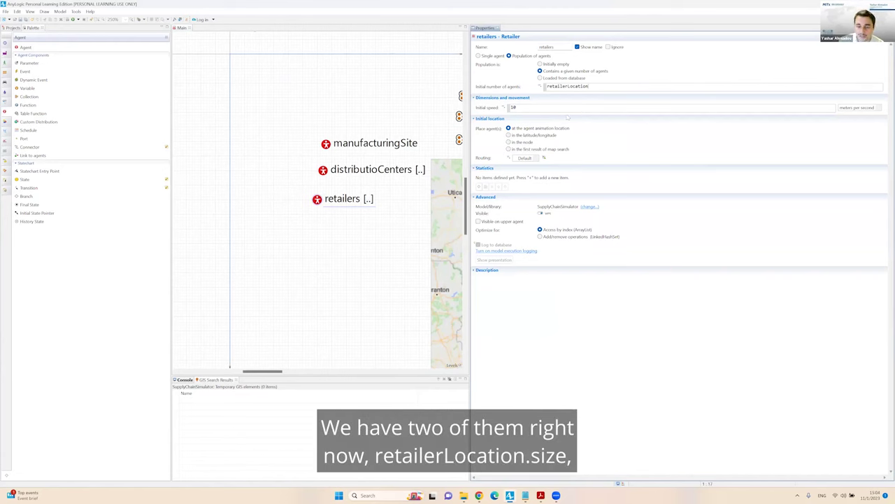
pyautogui.write('.size(')
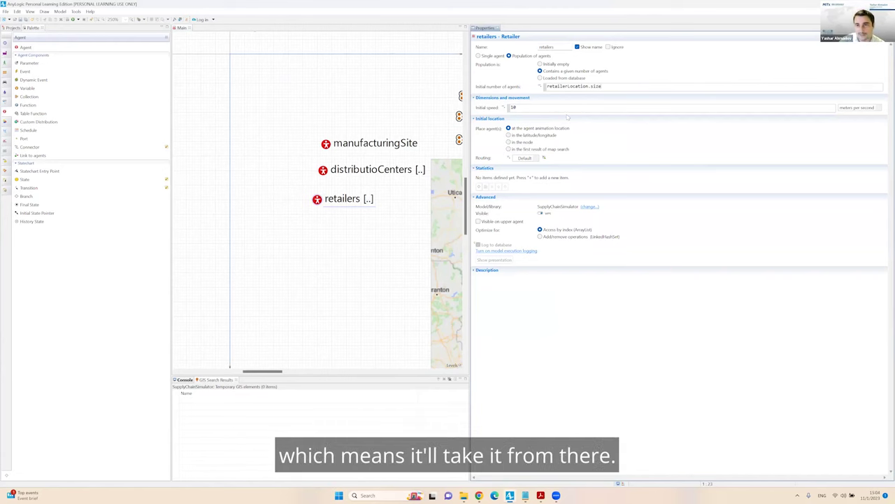
# Place each retailer in the node retailerLocation.get(index)
pyautogui.click(509, 142)
pyautogui.click(525, 158)
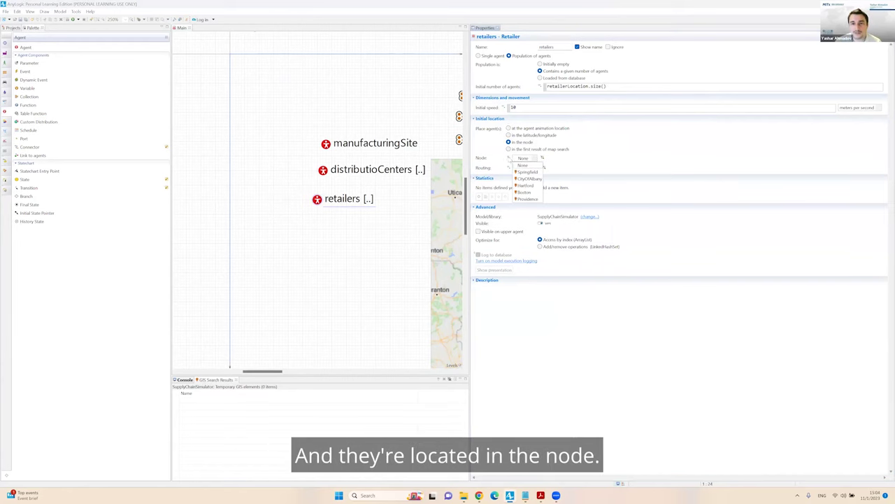
pyautogui.click(522, 159)
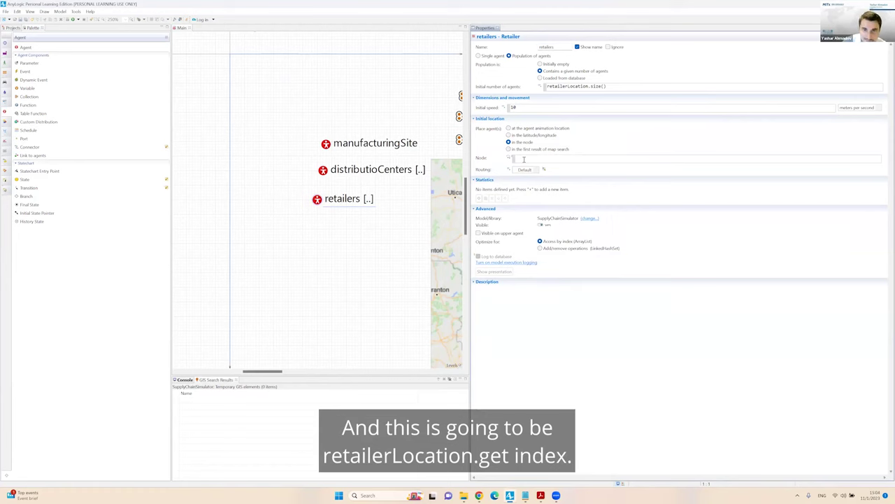
pyautogui.write('retailer')
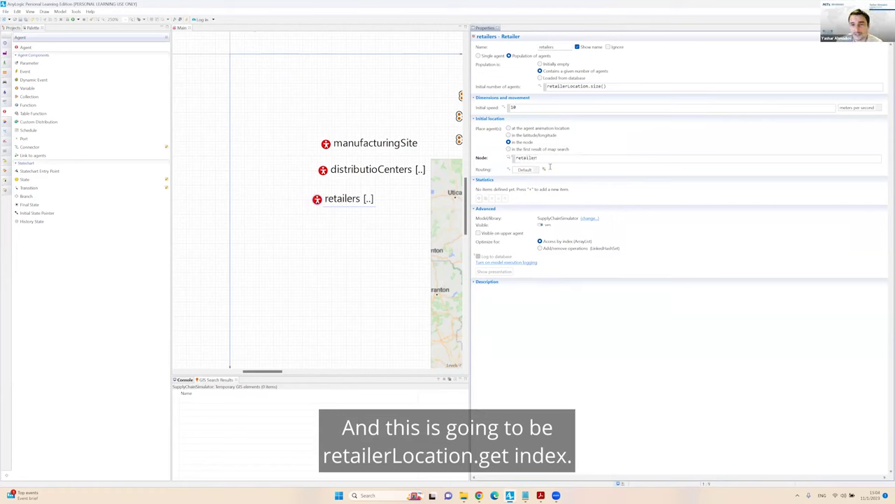
pyautogui.hotkey('ctrl', 'space')
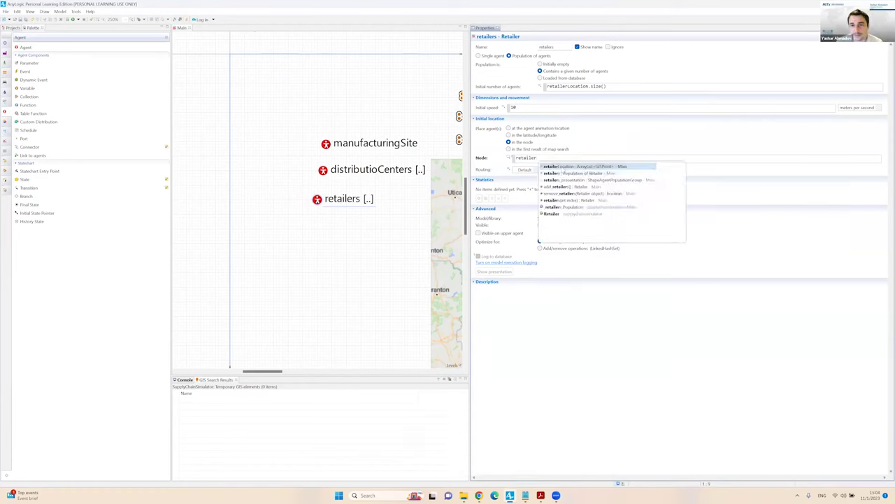
pyautogui.doubleClick(561, 170)
pyautogui.write('.get(index)')
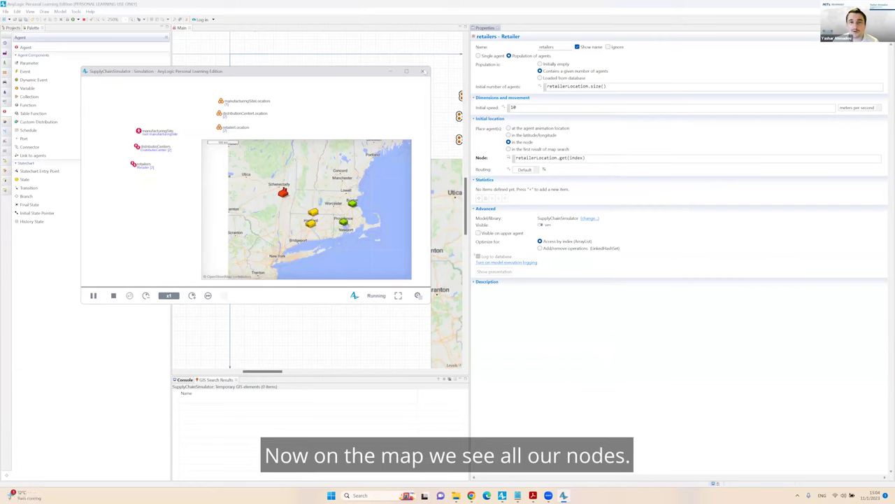
pyautogui.click(423, 70)
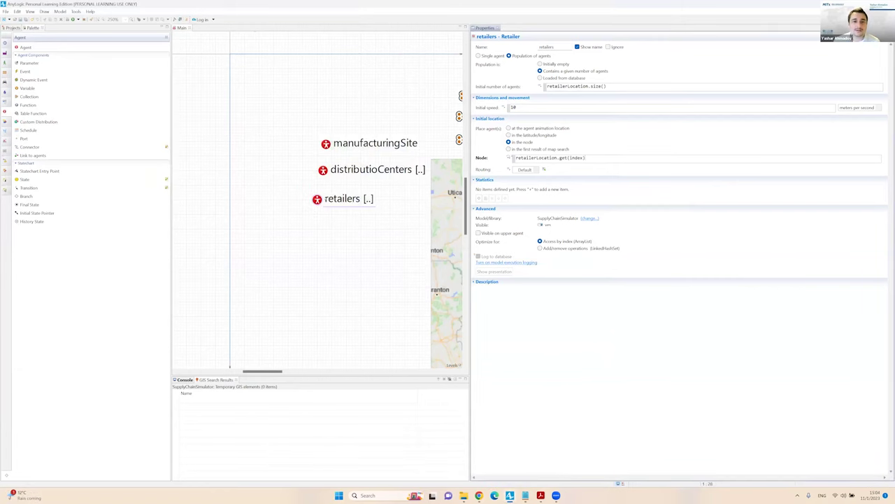
# Move the retailers label up under distributionCenters and save the project
pyautogui.moveTo(348, 198); pyautogui.dragTo(354, 187)
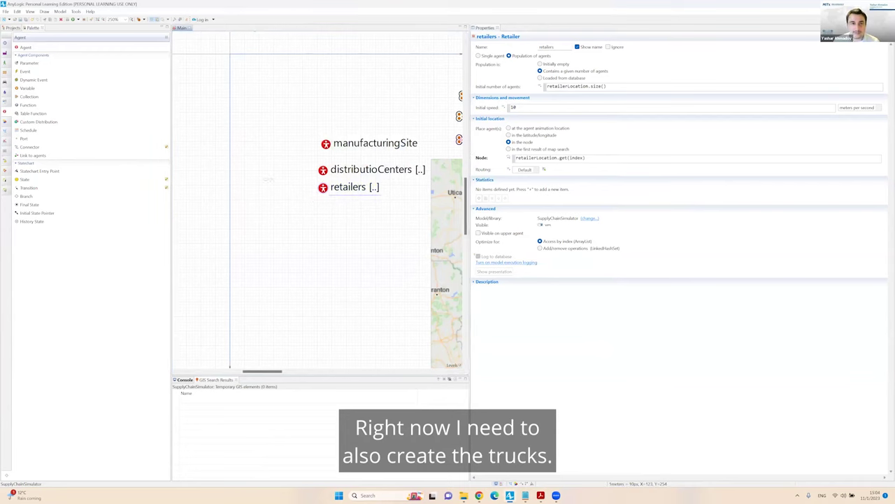
pyautogui.click(13, 28)
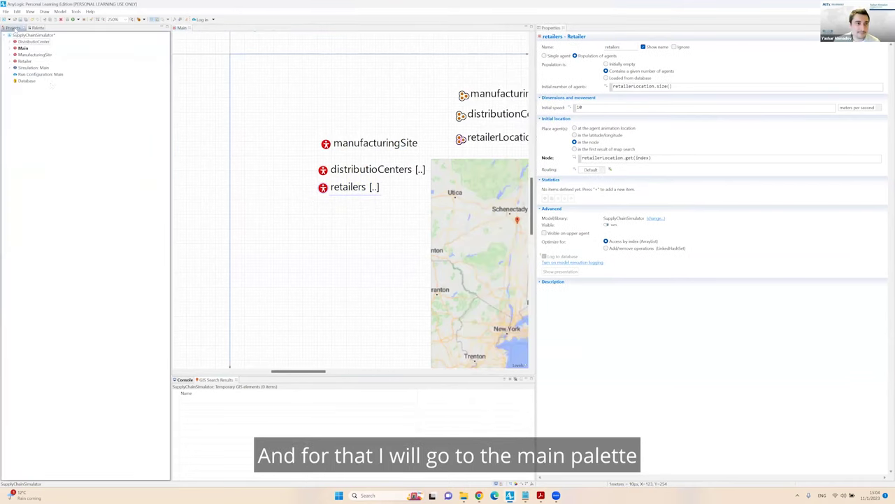
pyautogui.click(33, 100)
pyautogui.click(28, 20)
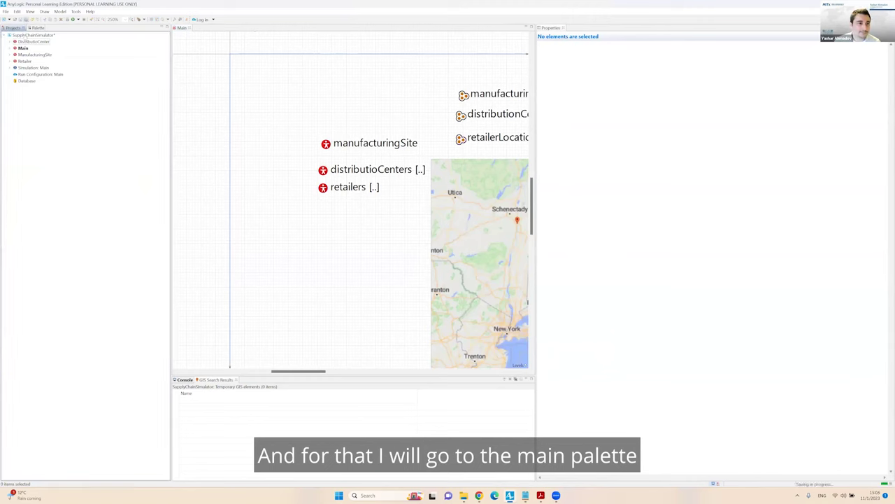
pyautogui.click(33, 28)
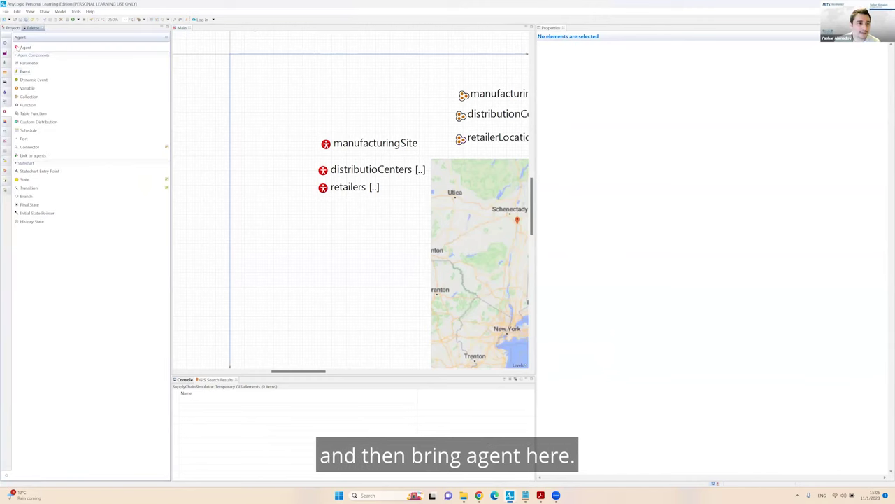
# Add an agent population below retailers with a new agent type named 'truck'
pyautogui.moveTo(18, 47); pyautogui.dragTo(328, 223)
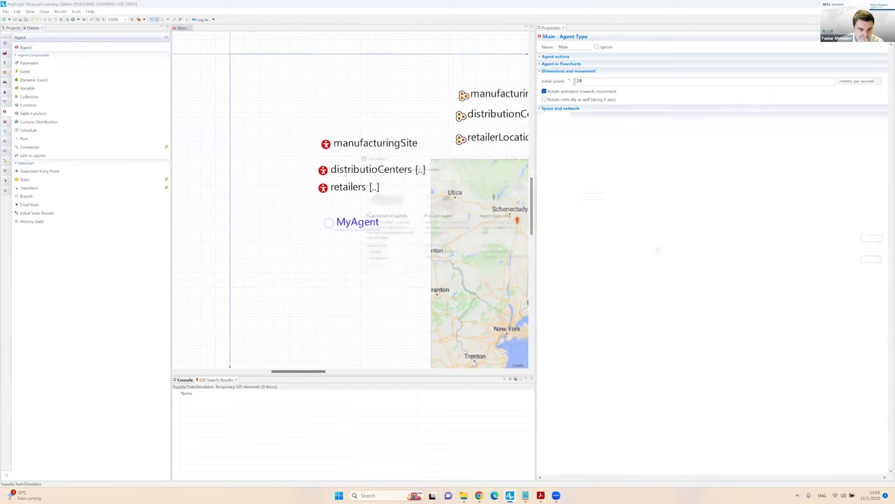
pyautogui.doubleClick(386, 199)
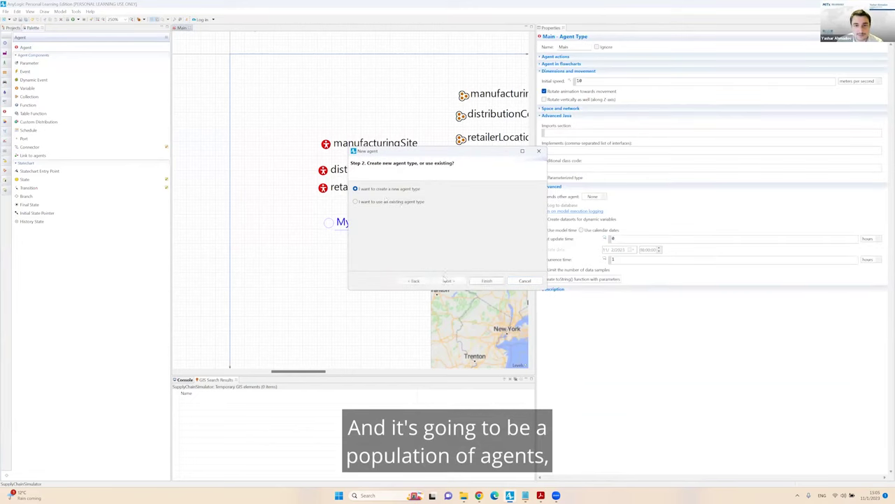
pyautogui.click(445, 280)
pyautogui.click(426, 190)
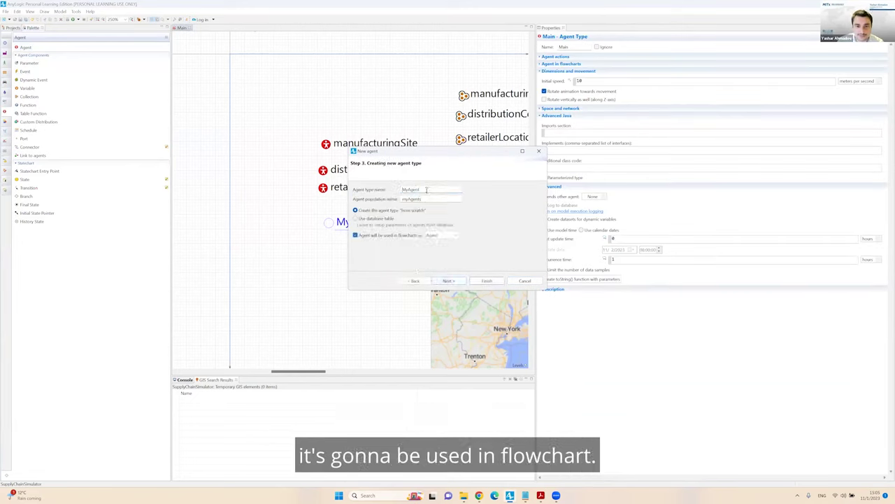
pyautogui.doubleClick(427, 190)
pyautogui.write('truck')
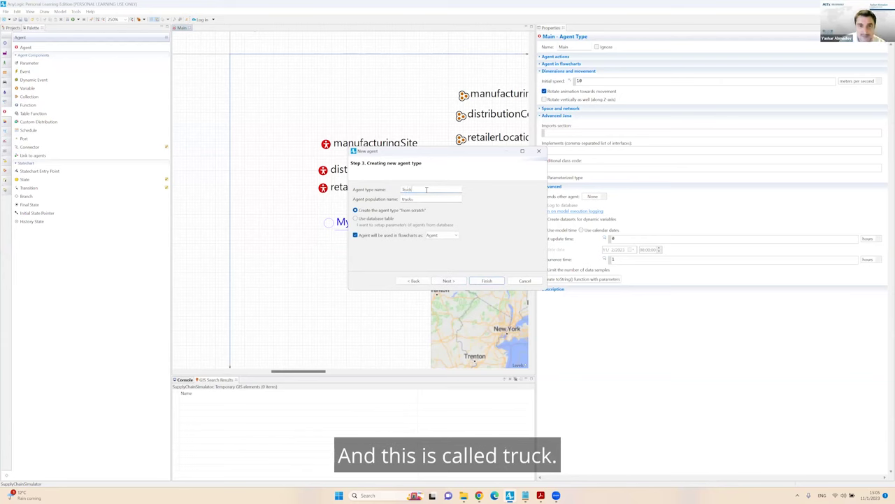
pyautogui.click(448, 280)
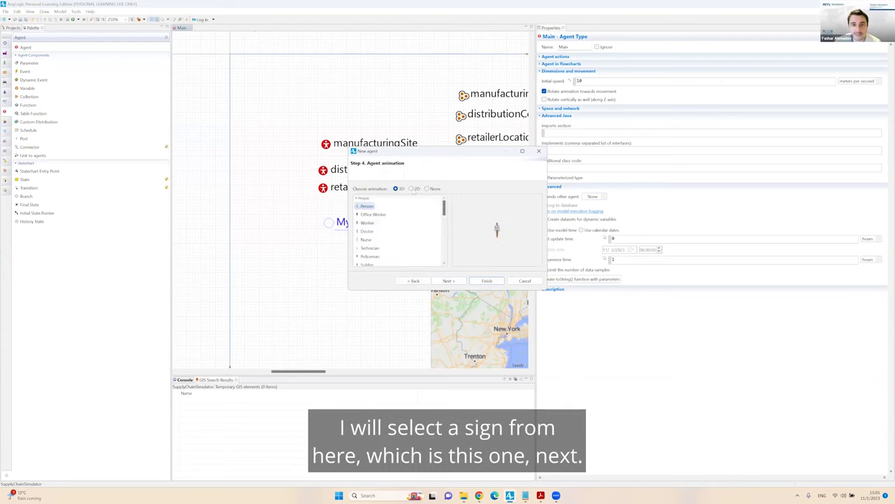
# Give the truck agent type the 2D Truck animation
pyautogui.click(412, 188)
pyautogui.scroll(-5, 369, 222)
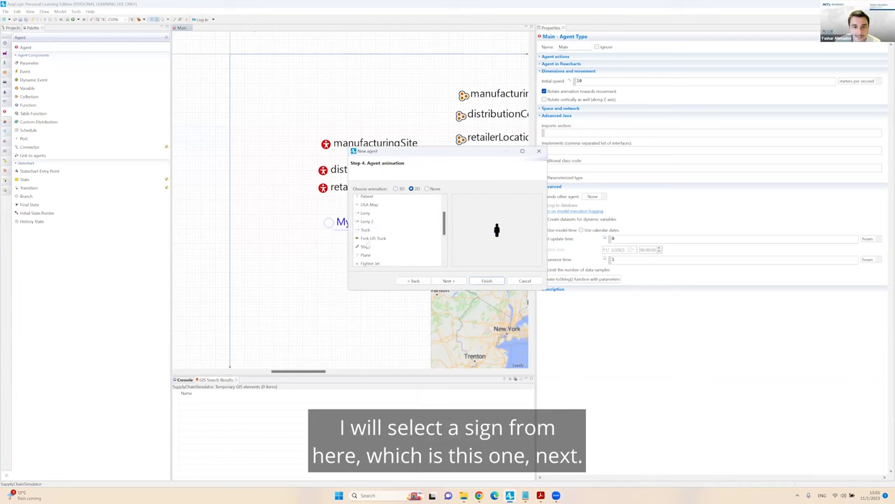
pyautogui.click(366, 229)
pyautogui.click(449, 279)
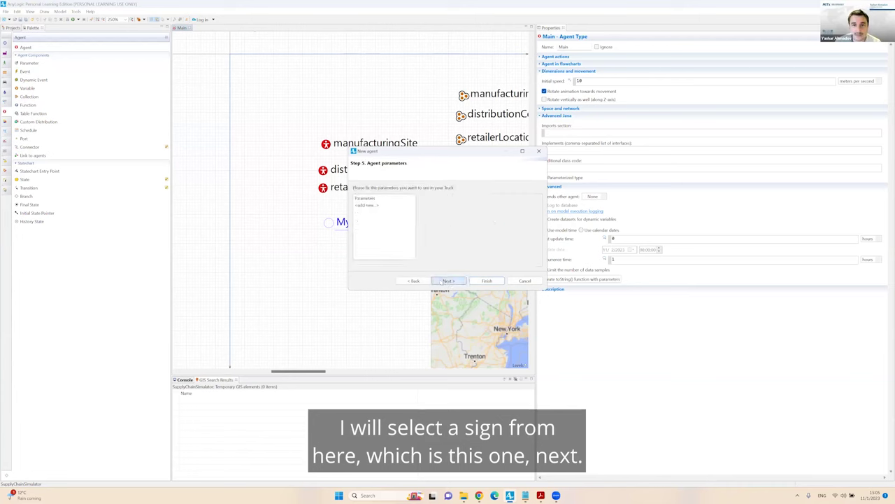
# Add a 'client' parameter of type DistributionCenter, finish, and keep 100 initial trucks
pyautogui.click(371, 205)
pyautogui.write('client')
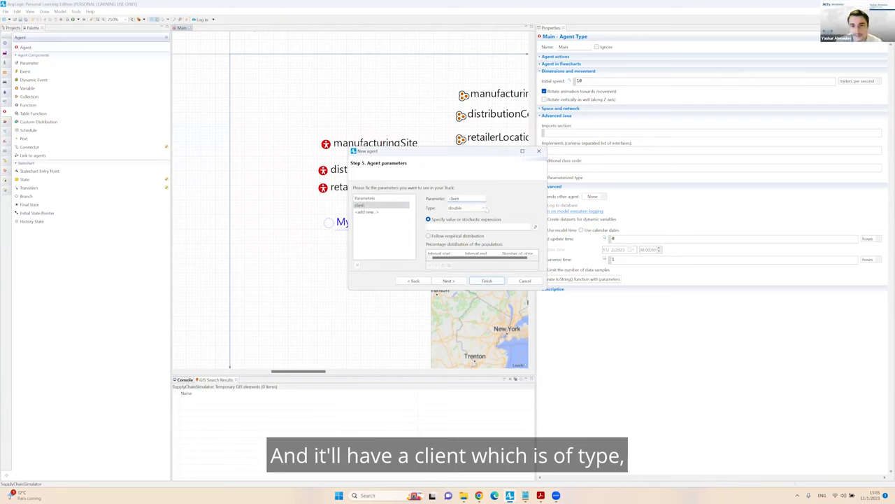
pyautogui.click(467, 208)
pyautogui.click(454, 302)
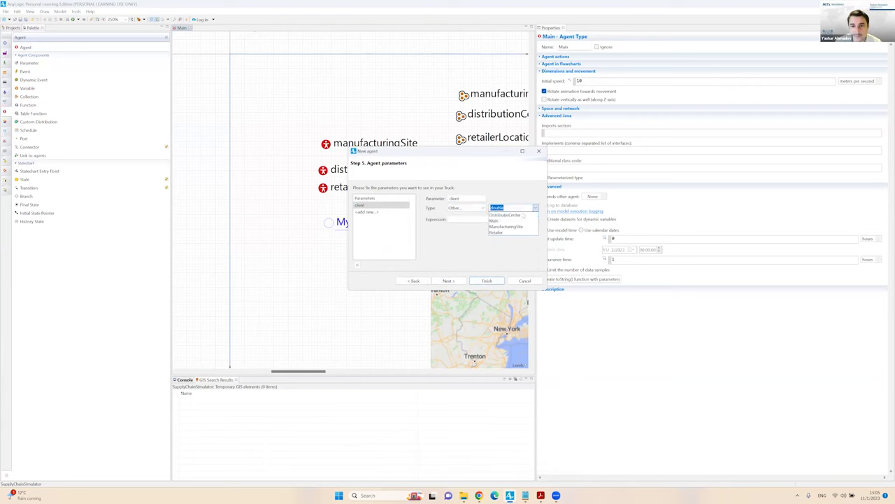
pyautogui.click(505, 214)
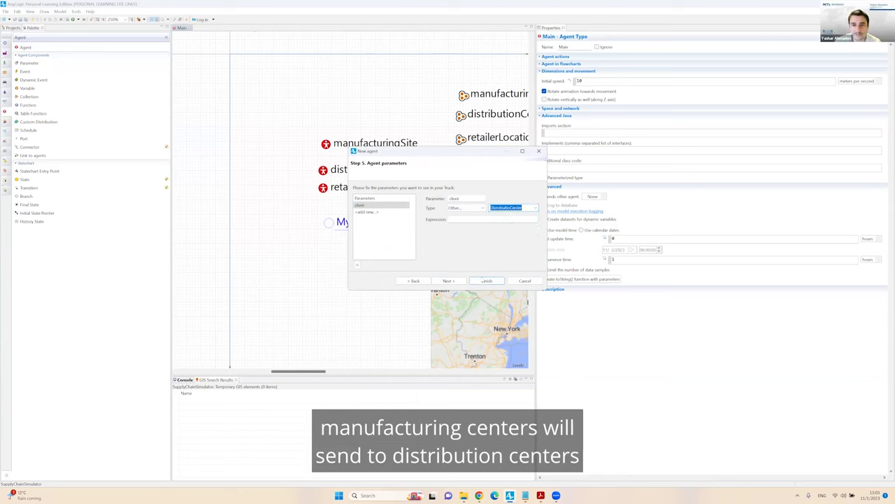
pyautogui.click(487, 281)
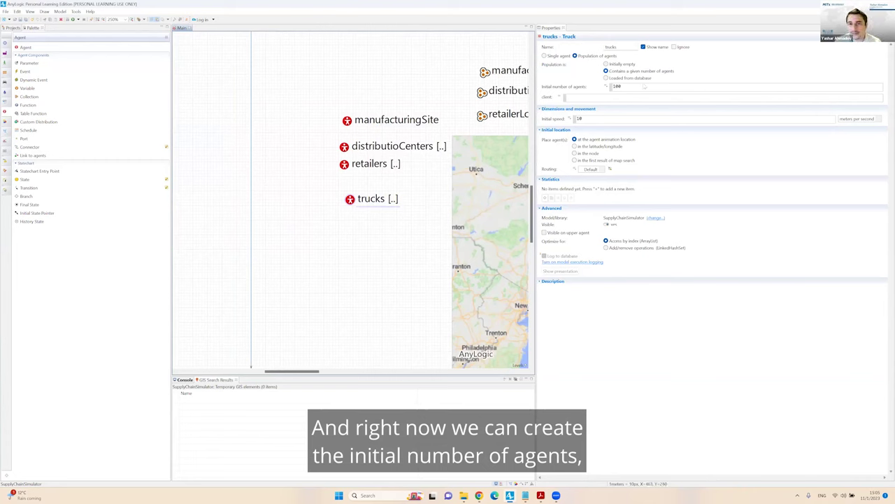
pyautogui.doubleClick(615, 86)
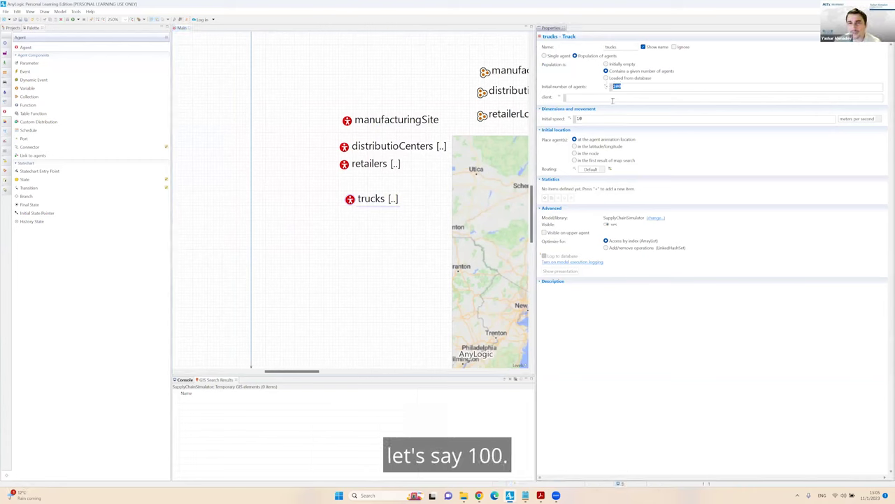
pyautogui.click(607, 100)
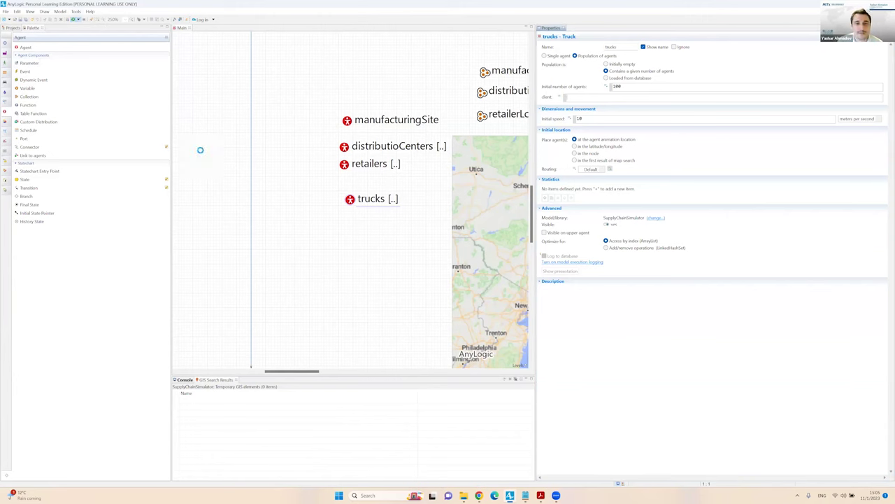
# Run the model, close it, and scale the Truck agent's animation to 0.5 on X and Y
pyautogui.press('F5')
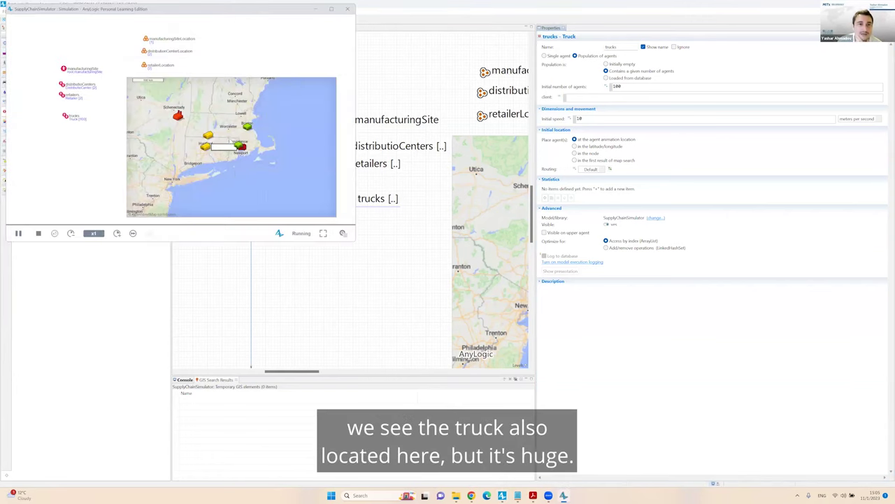
pyautogui.click(347, 8)
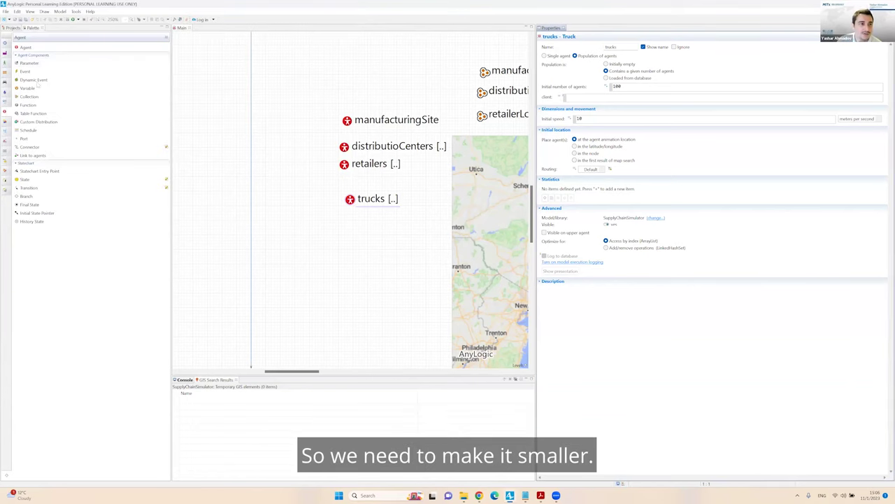
pyautogui.click(12, 27)
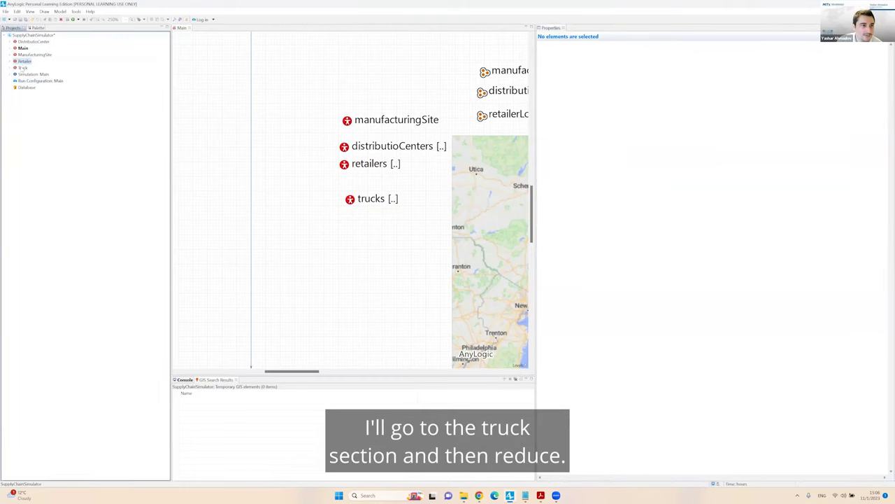
pyautogui.doubleClick(20, 67)
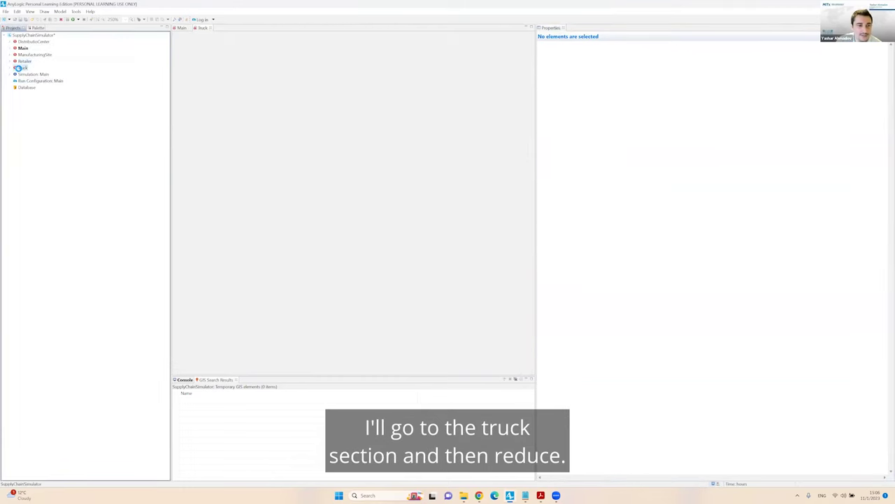
pyautogui.click(189, 46)
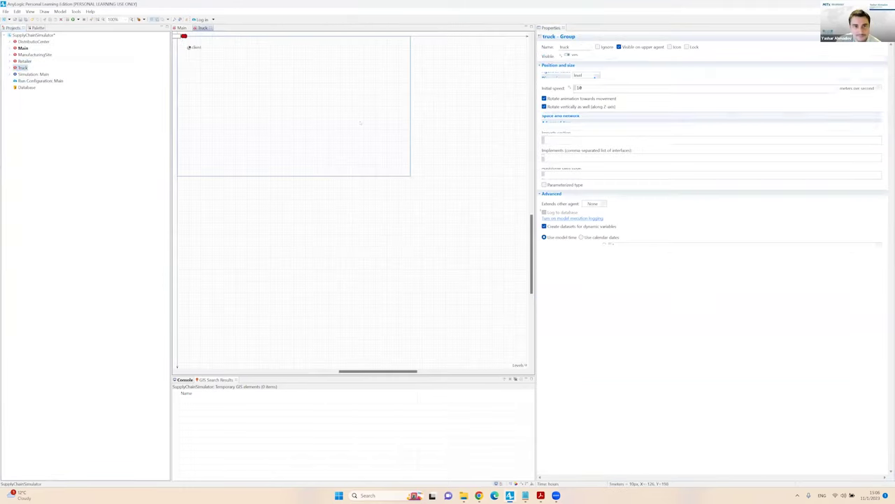
pyautogui.click(585, 149)
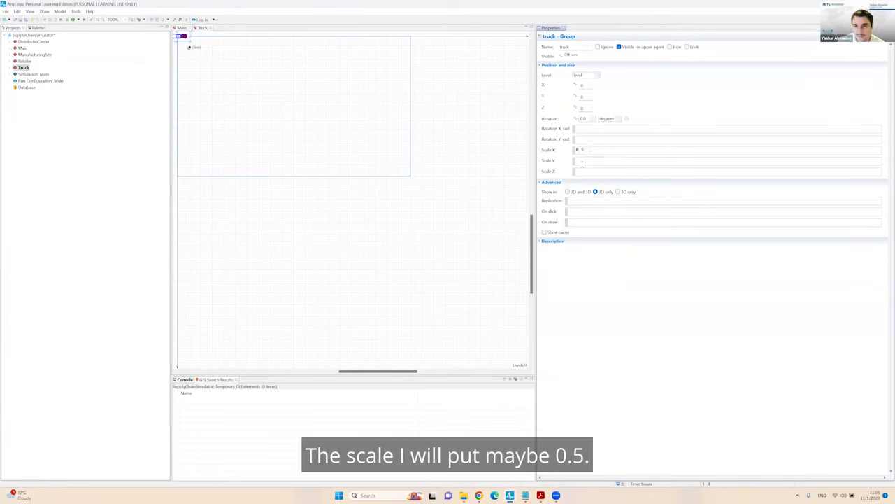
pyautogui.click(583, 161)
pyautogui.write('0.5')
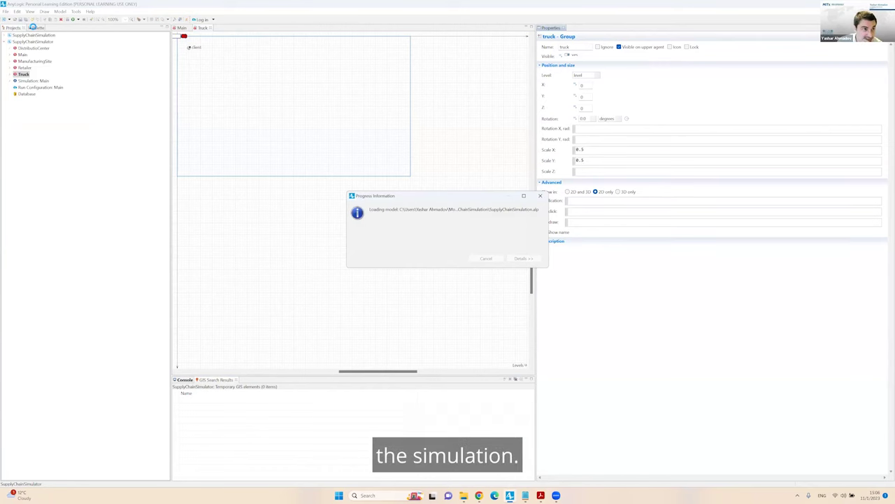
# Run the SupplyChainSimulation model and zoom and pan the GIS map to follow the trucks
pyautogui.click(78, 19)
pyautogui.click(82, 26)
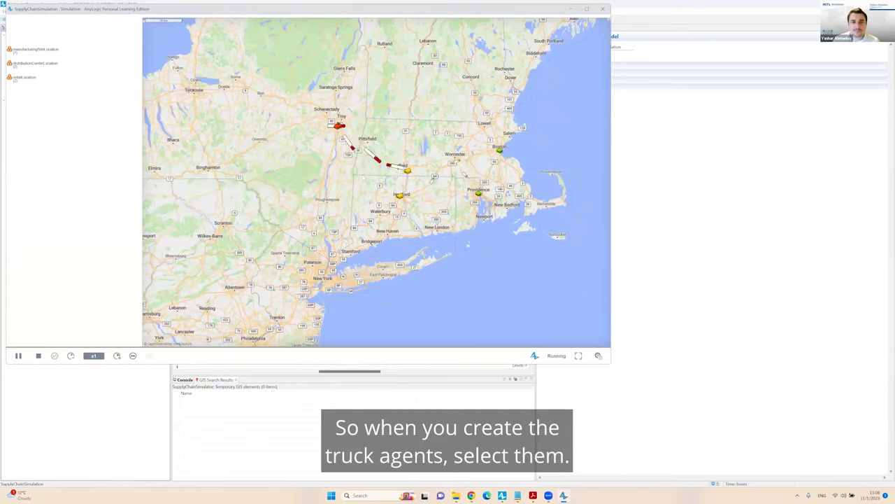
pyautogui.scroll(1, 356, 163)
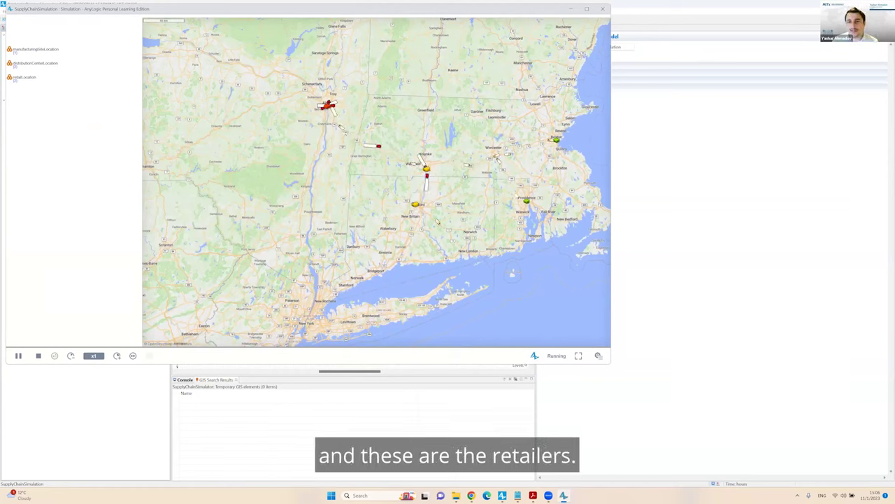
pyautogui.scroll(2, 436, 174)
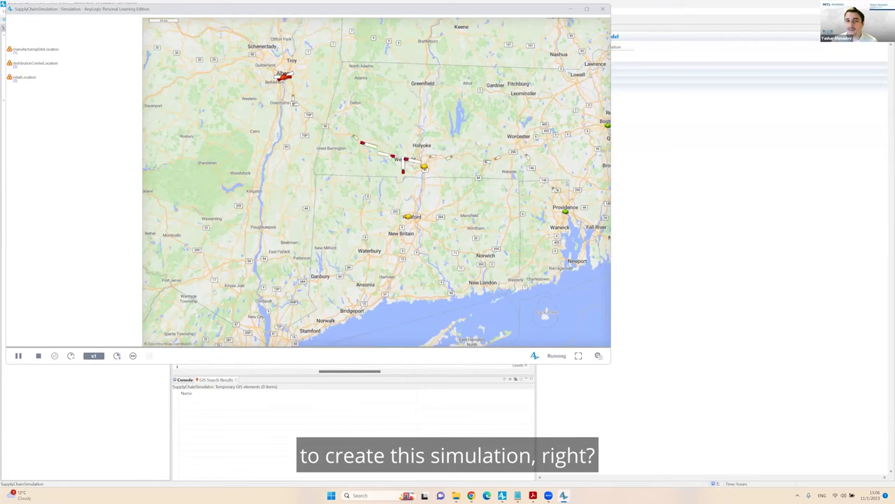
pyautogui.scroll(2, 286, 107)
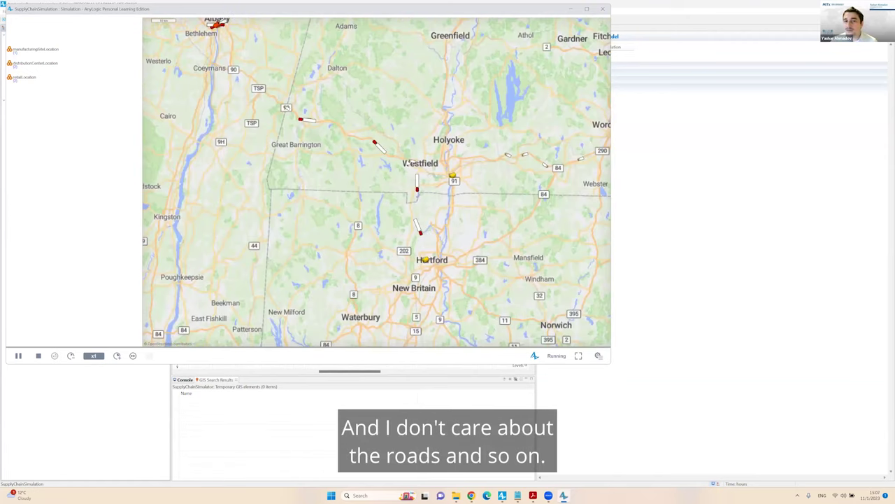
pyautogui.scroll(2, 409, 163)
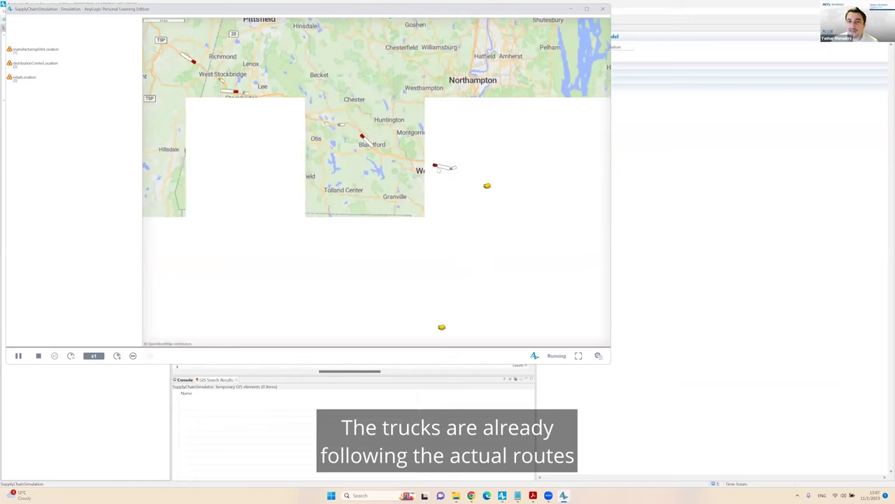
pyautogui.moveTo(406, 161); pyautogui.dragTo(542, 256)
pyautogui.scroll(-1, 425, 203)
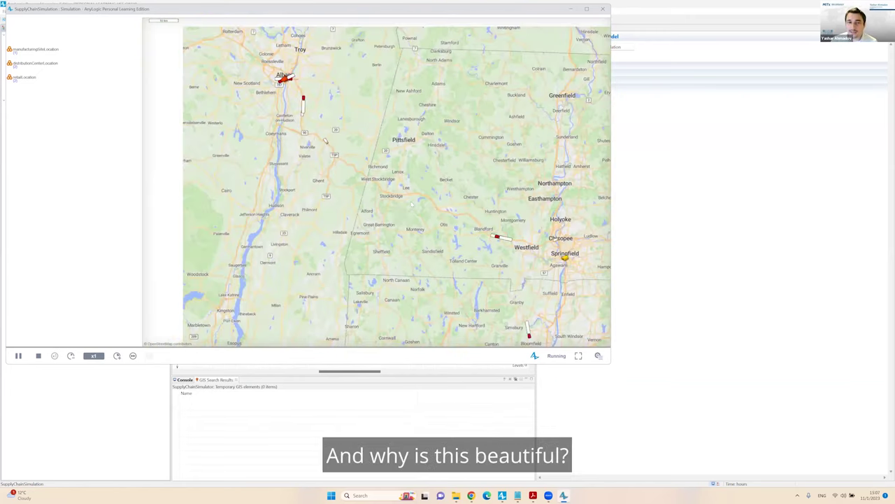
pyautogui.scroll(-1, 423, 205)
pyautogui.scroll(-1, 423, 205)
pyautogui.scroll(-1, 423, 205)
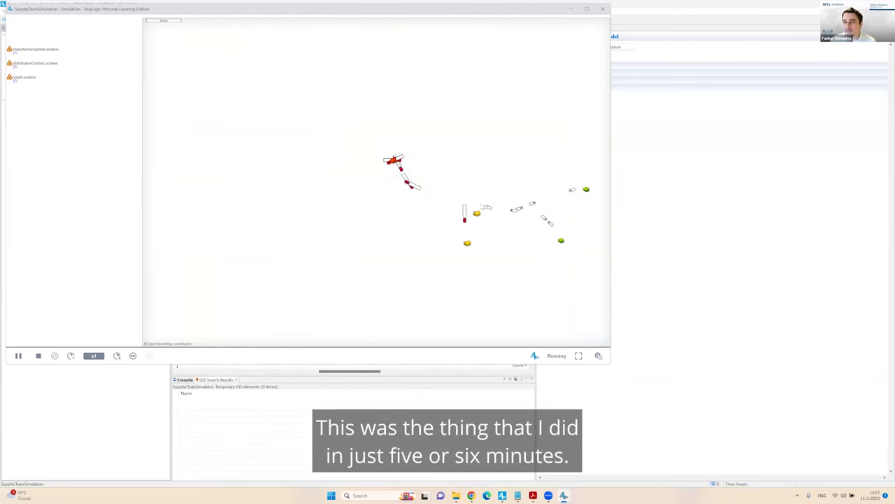
pyautogui.scroll(1, 475, 206)
pyautogui.scroll(1, 478, 205)
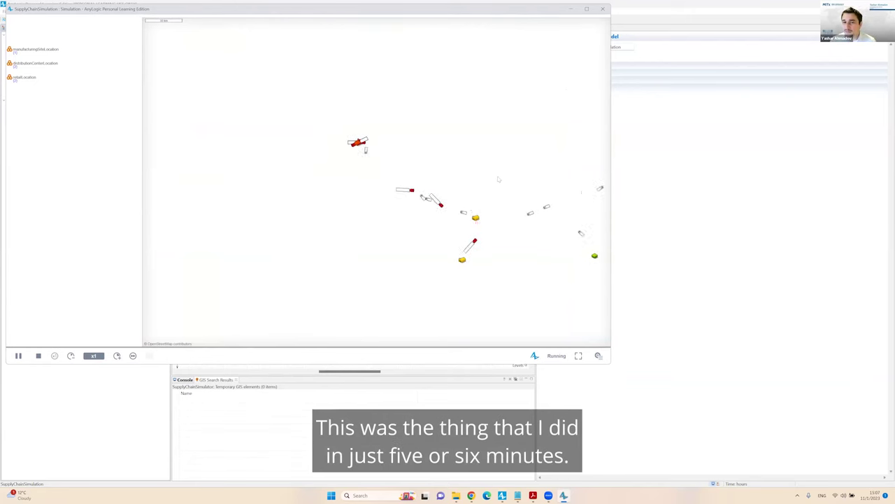
# Close the simulation and browse the palette libraries, ending on Material Handling
pyautogui.click(603, 10)
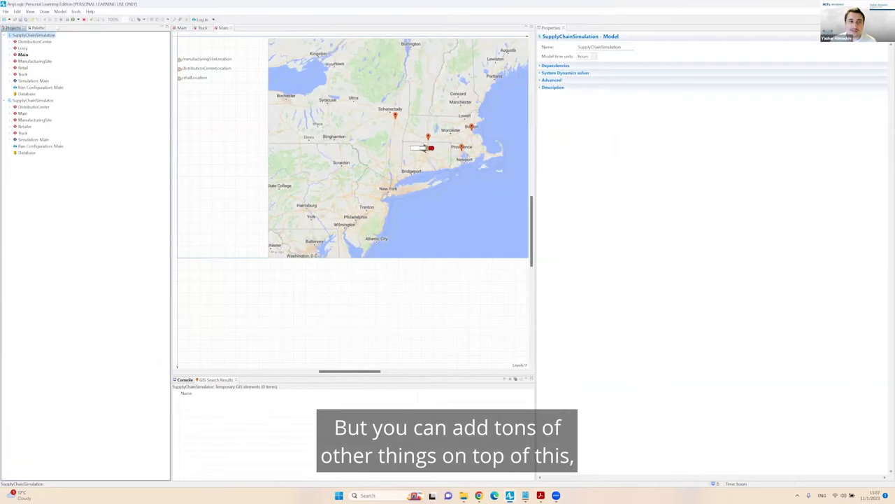
pyautogui.click(35, 27)
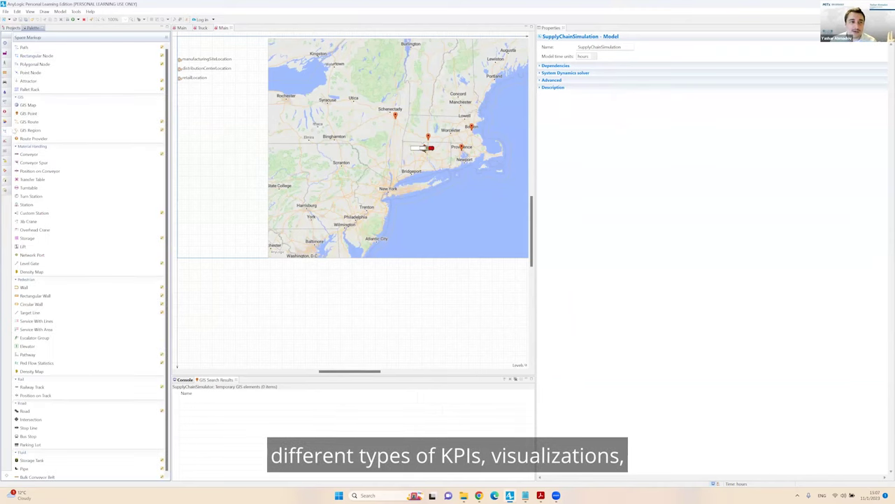
pyautogui.click(6, 121)
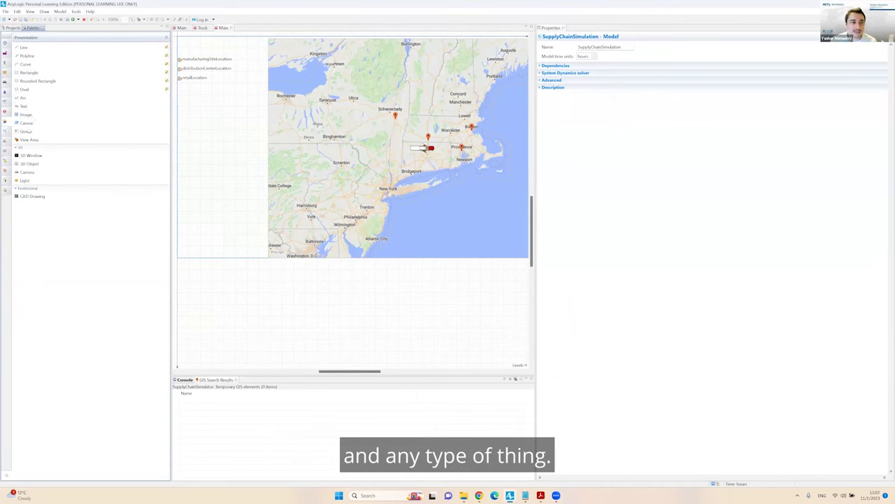
pyautogui.click(6, 142)
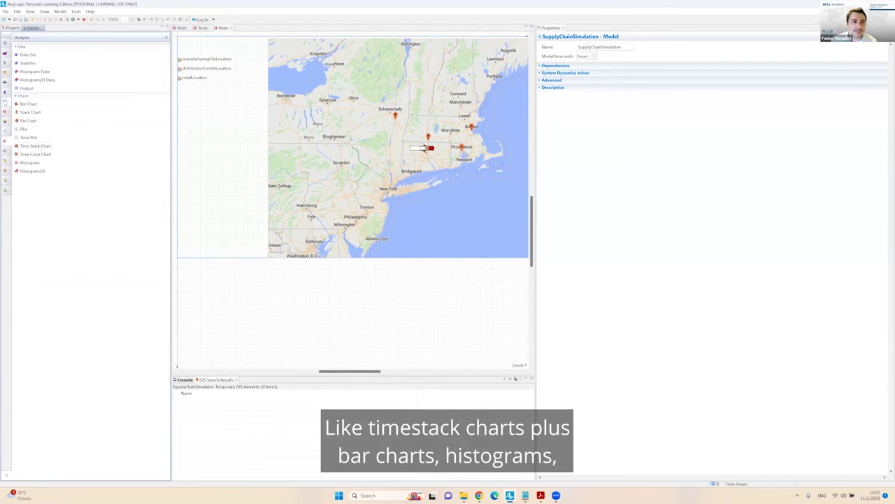
pyautogui.click(6, 91)
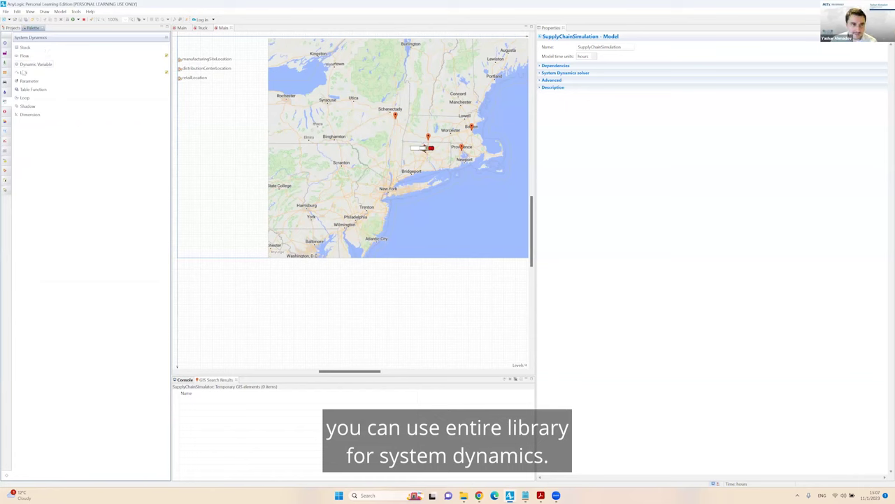
pyautogui.click(6, 87)
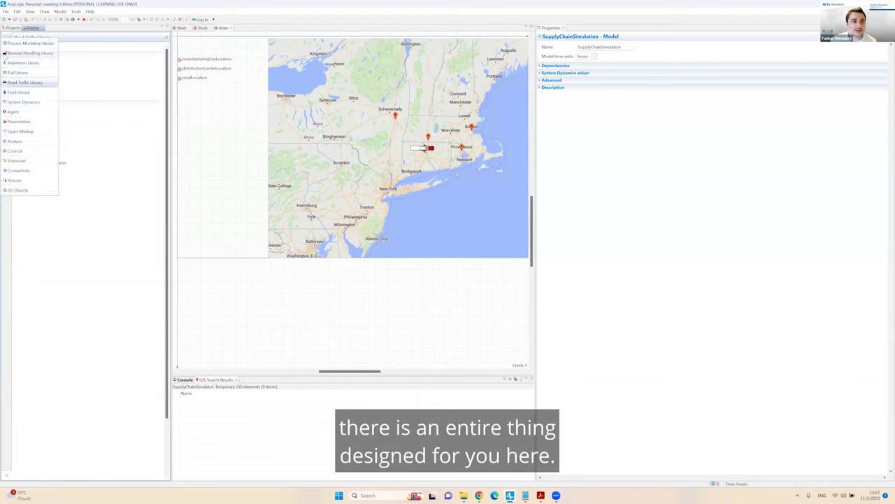
pyautogui.click(6, 53)
# Try twice to drop a Conveyor onto the GIS Main map, dismissing the GIS-markup warning
pyautogui.moveTo(38, 87)
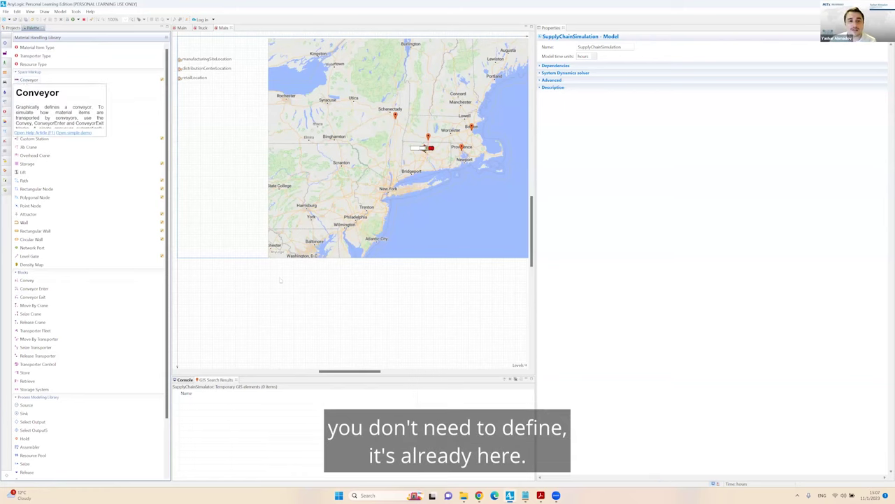
pyautogui.moveTo(279, 280); pyautogui.dragTo(280, 280)
pyautogui.press('Return')
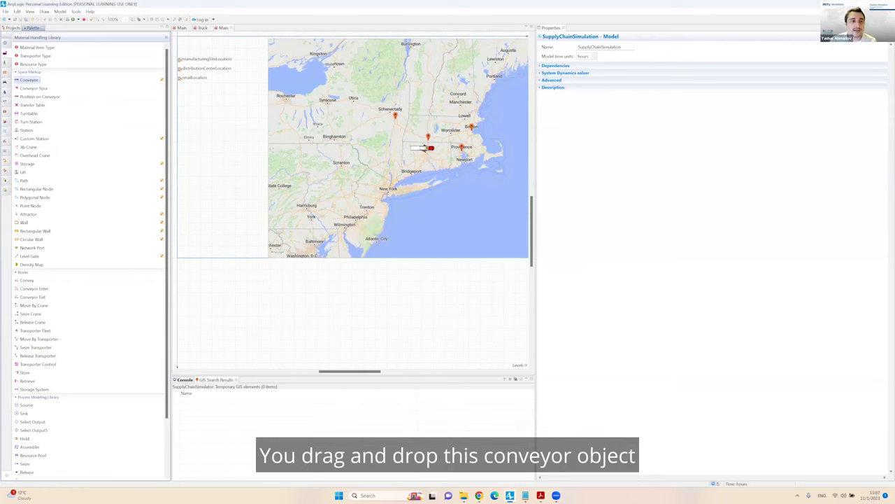
pyautogui.moveTo(31, 82); pyautogui.dragTo(246, 286)
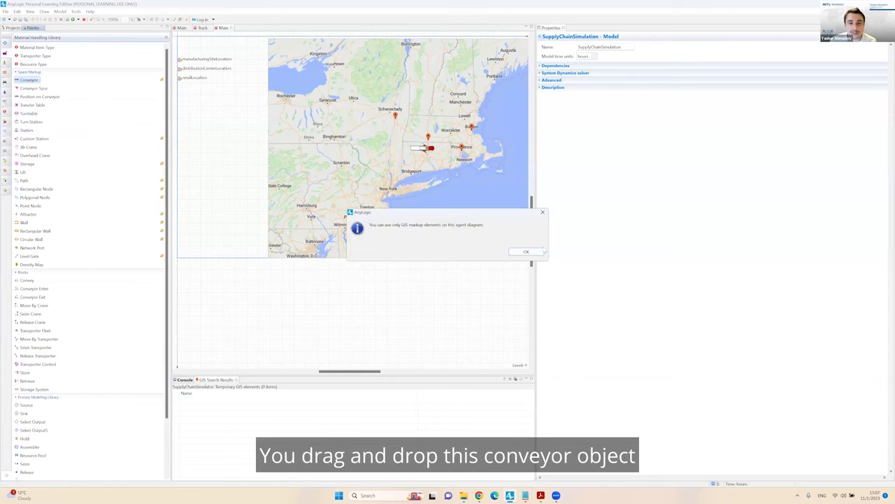
pyautogui.click(526, 251)
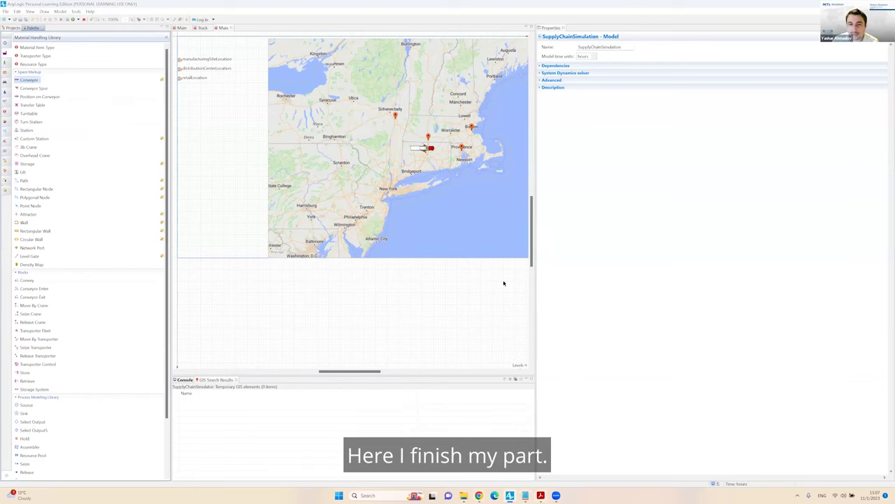
# Switch to the Acrobat slideshow and advance to slide 12, 'THE END - Q&A Session'
pyautogui.hotkey('alt', 'Tab')
pyautogui.press('Right')
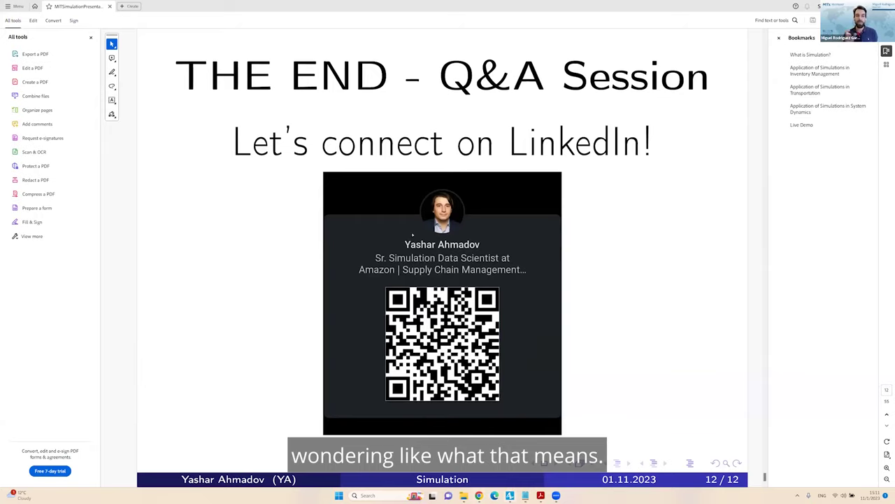
# Return to AnyLogic, collapse SupplyChainSimulator, and inspect the ManufacturingSite and Truck agent types
pyautogui.hotkey('alt', 'Tab')
pyautogui.click(12, 27)
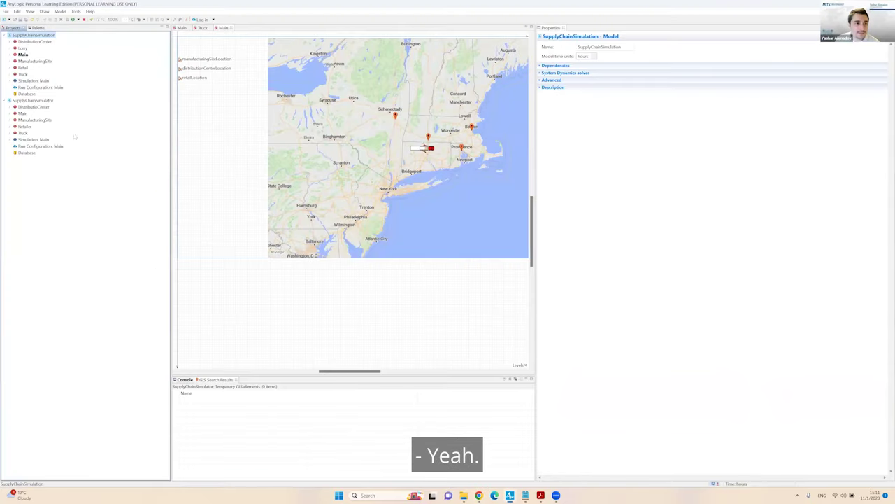
pyautogui.click(9, 100)
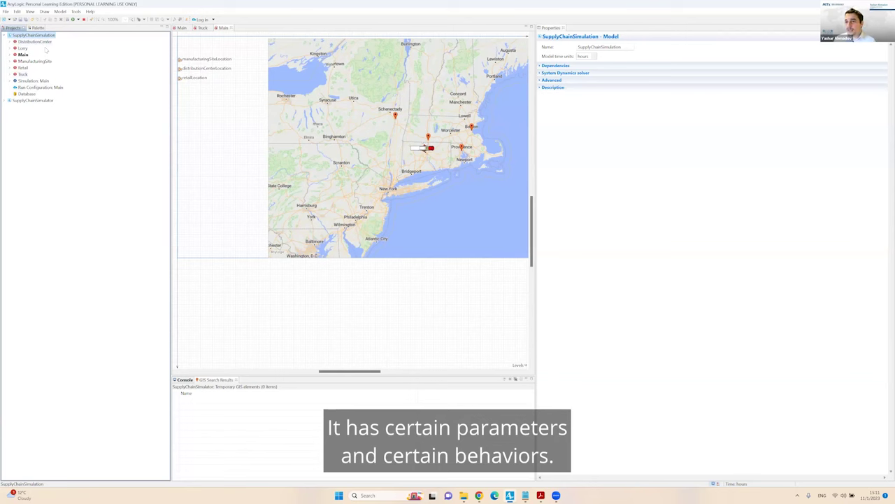
pyautogui.click(38, 63)
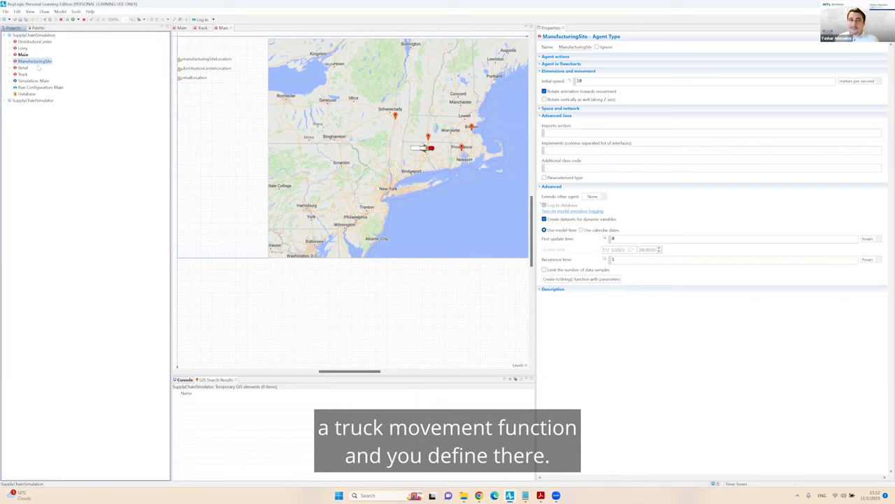
pyautogui.click(22, 74)
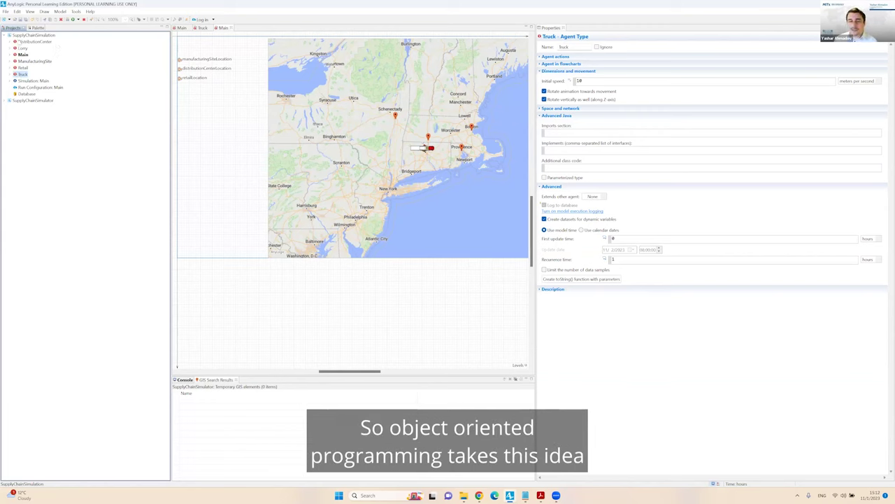
# Open the ManufacturingSite agent diagram and show the Palette libraries beside it
pyautogui.click(50, 61)
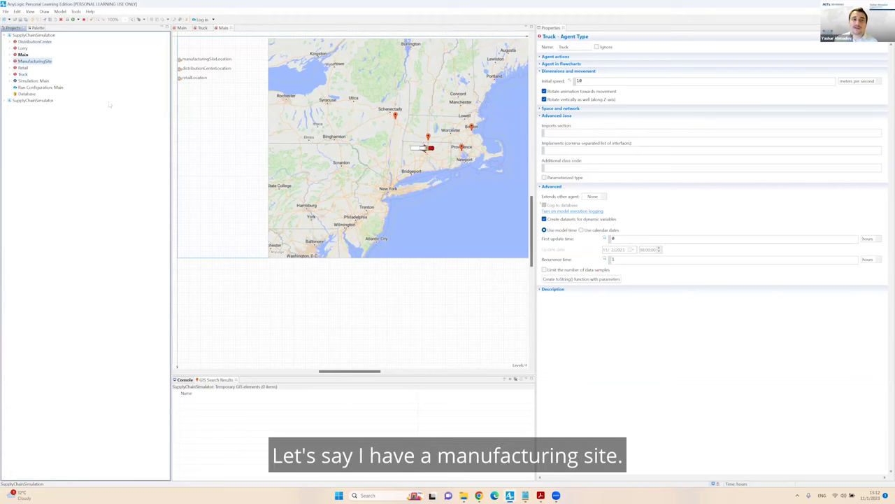
pyautogui.doubleClick(35, 62)
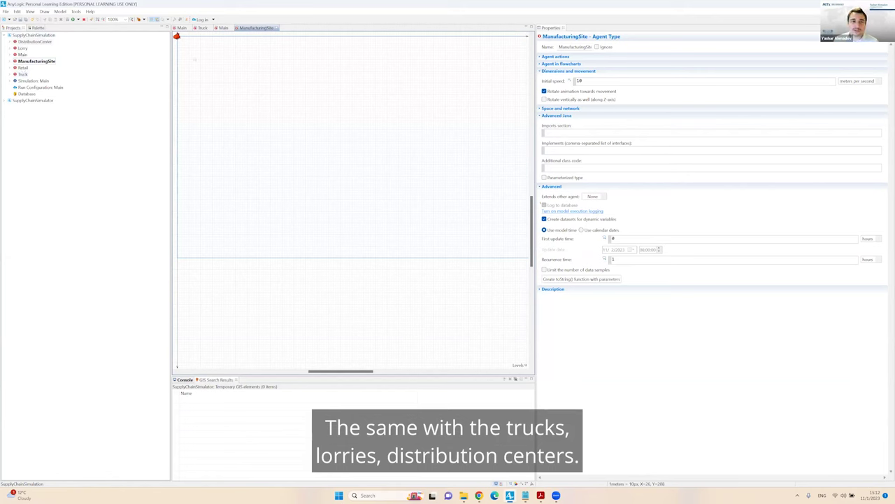
pyautogui.click(35, 28)
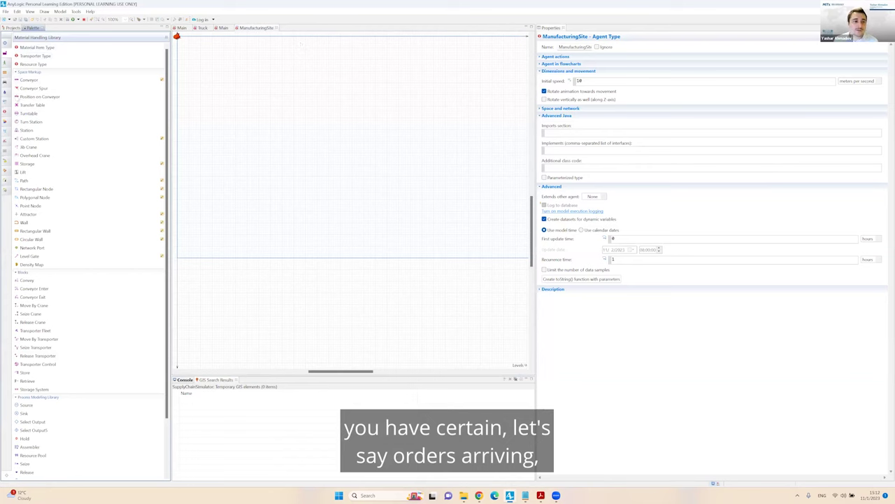
# Place a Process Modeling source block and a delay block beside it on ManufacturingSite
pyautogui.click(9, 42)
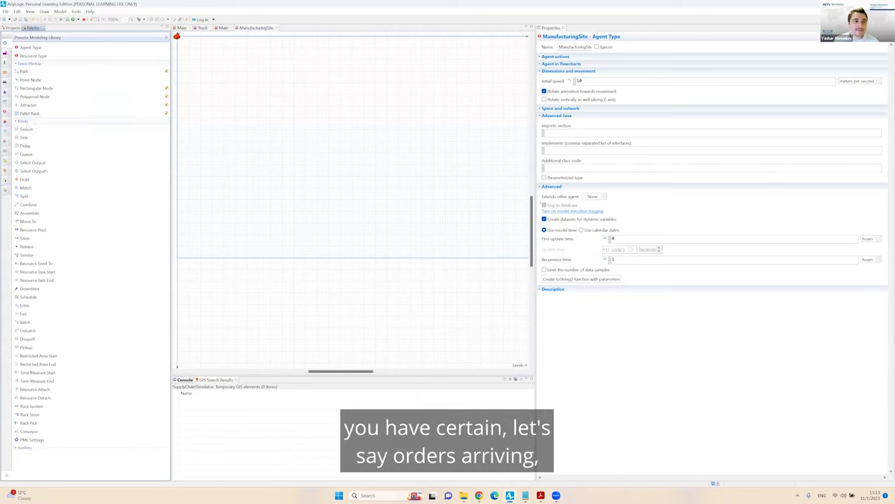
pyautogui.moveTo(26, 129); pyautogui.dragTo(238, 96)
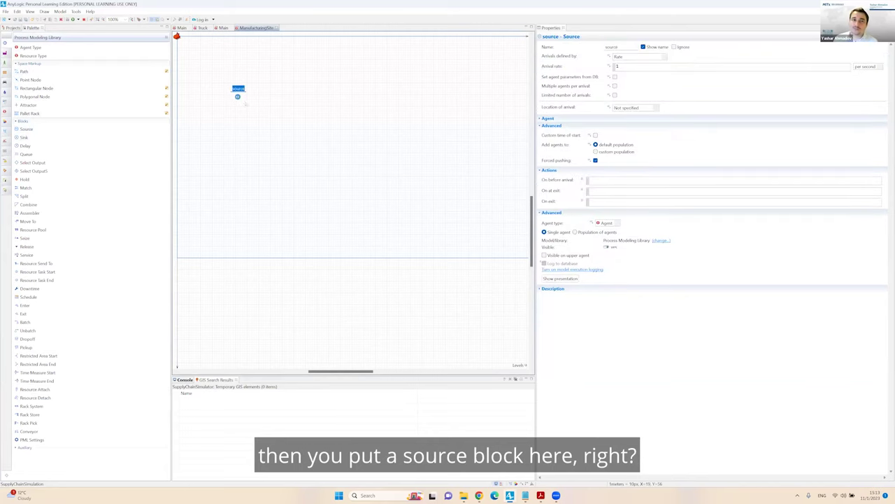
pyautogui.scroll(2, 242, 104)
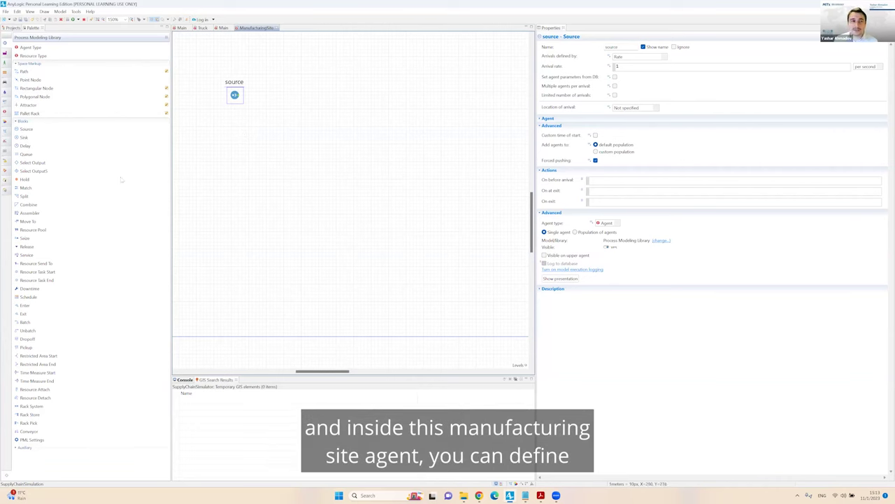
pyautogui.moveTo(26, 145); pyautogui.dragTo(267, 96)
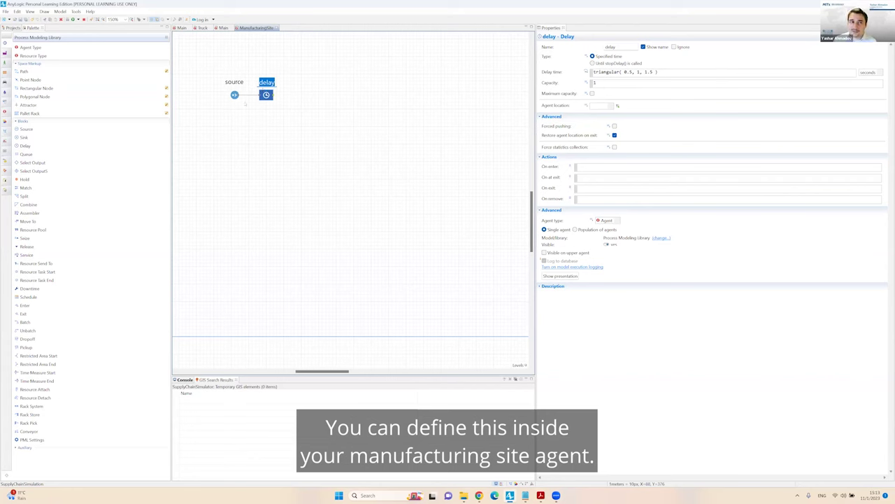
pyautogui.click(267, 95)
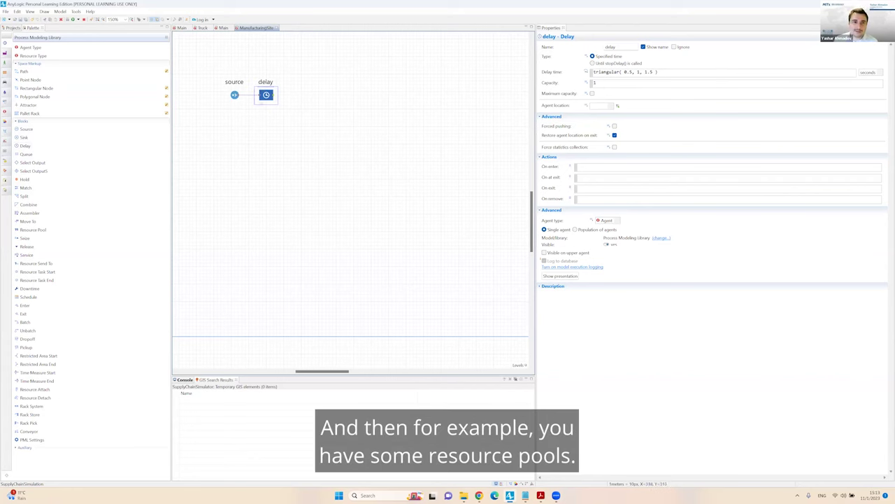
# Add a resourcePool below the source–delay flow with capacity 100
pyautogui.moveTo(33, 229); pyautogui.dragTo(288, 223)
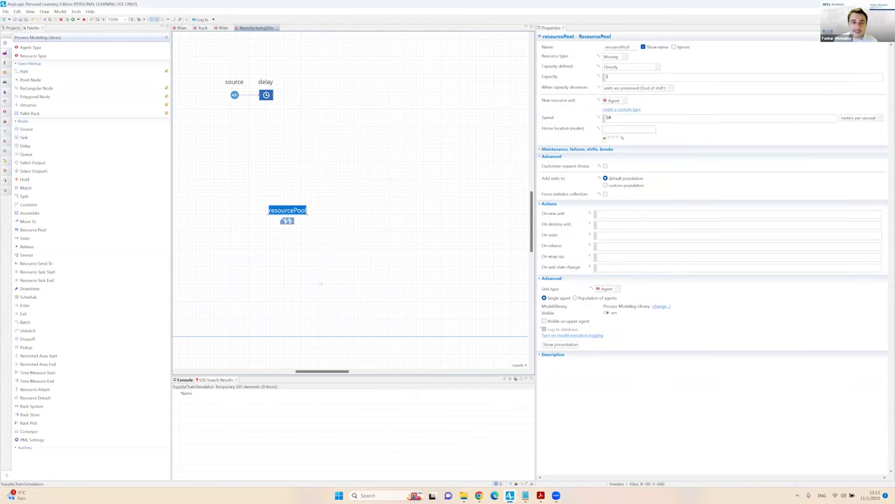
pyautogui.click(619, 86)
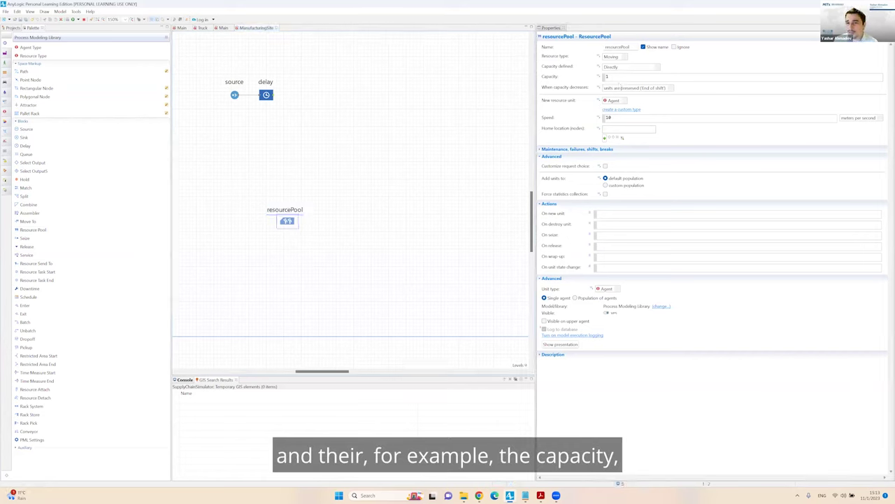
pyautogui.doubleClick(606, 76)
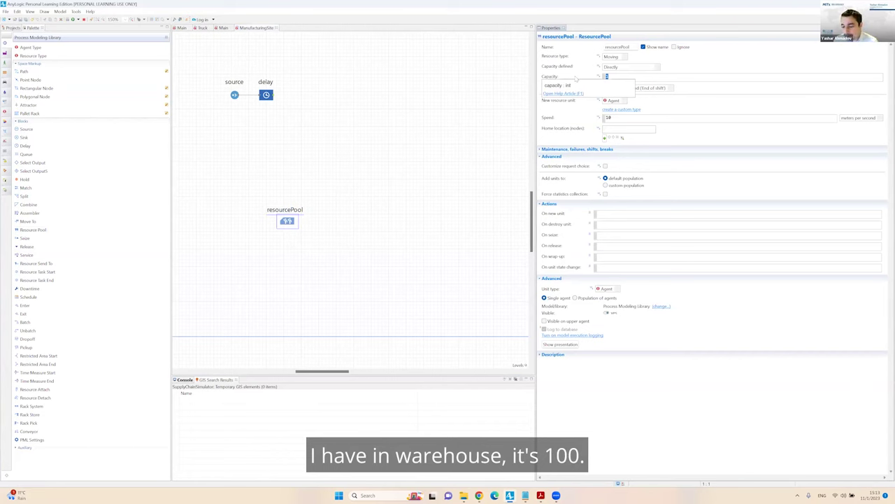
pyautogui.write('100')
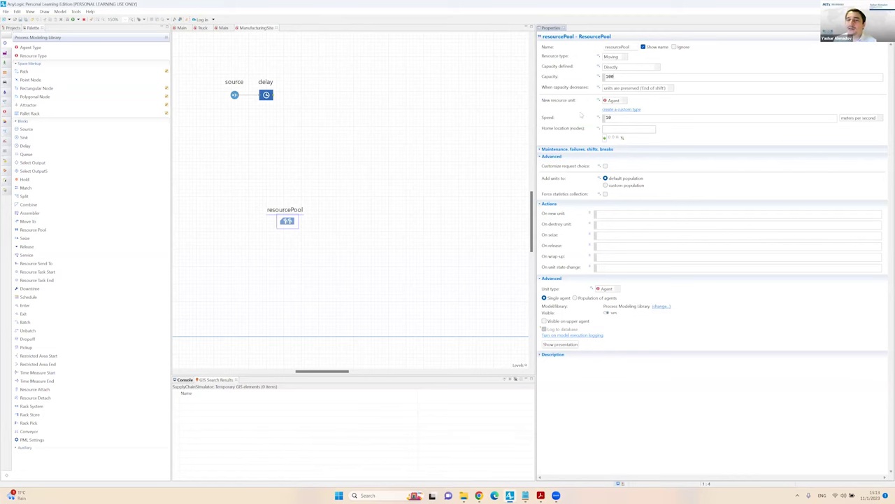
pyautogui.moveTo(587, 119)
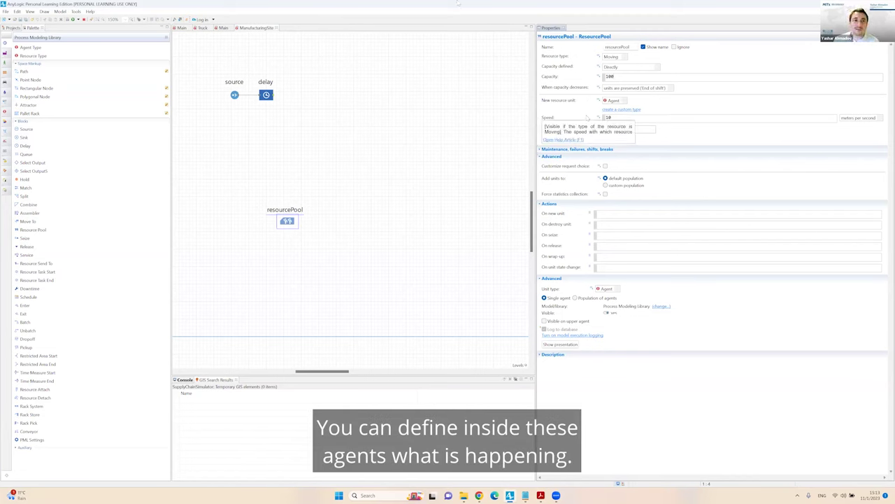
pyautogui.click(12, 27)
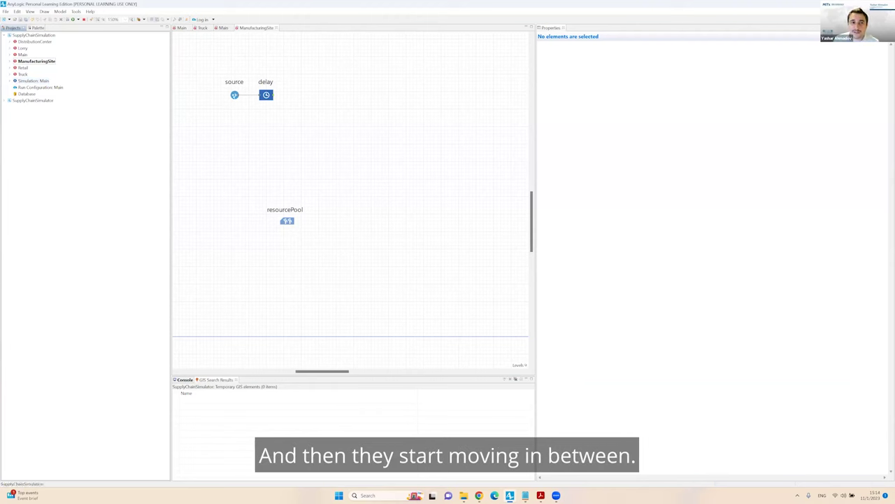
# Box-select the source, delay and resourcePool blocks and delete them
pyautogui.moveTo(208, 65); pyautogui.dragTo(334, 212)
pyautogui.moveTo(347, 250); pyautogui.dragTo(206, 49)
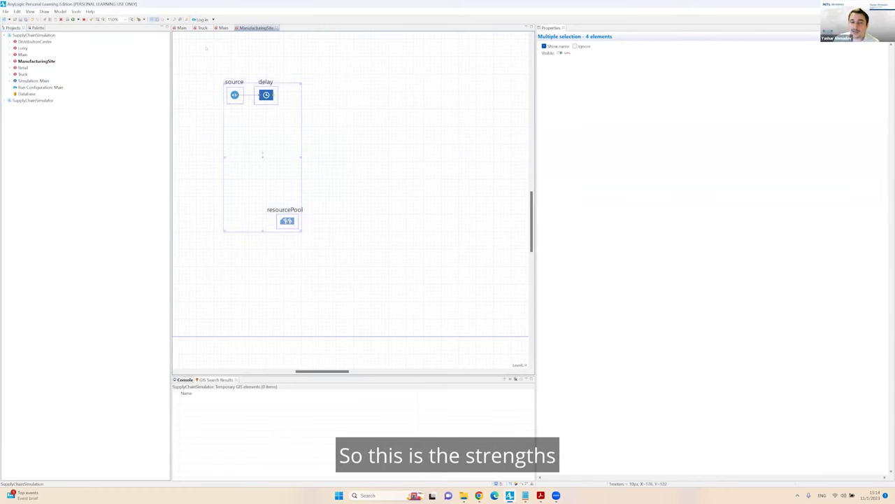
pyautogui.press('Delete')
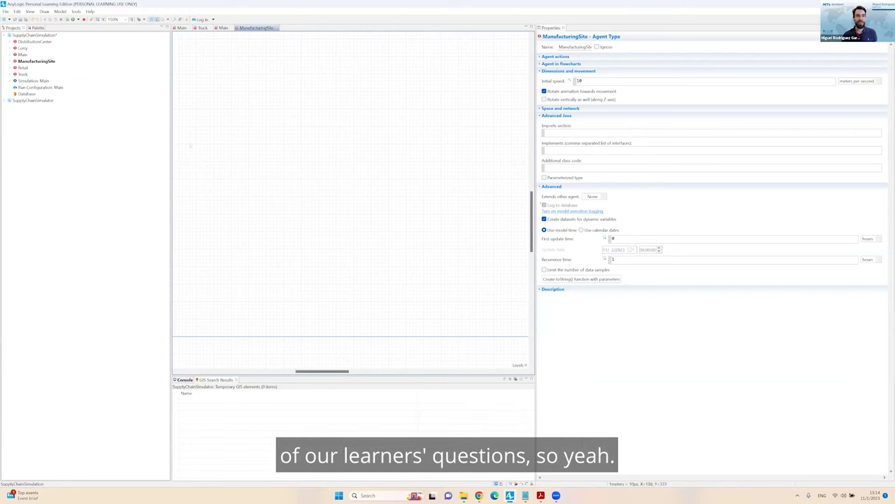
# Close the SupplyChainSimulator model from the Projects tree, then start a model run
pyautogui.rightClick(31, 102)
pyautogui.click(59, 148)
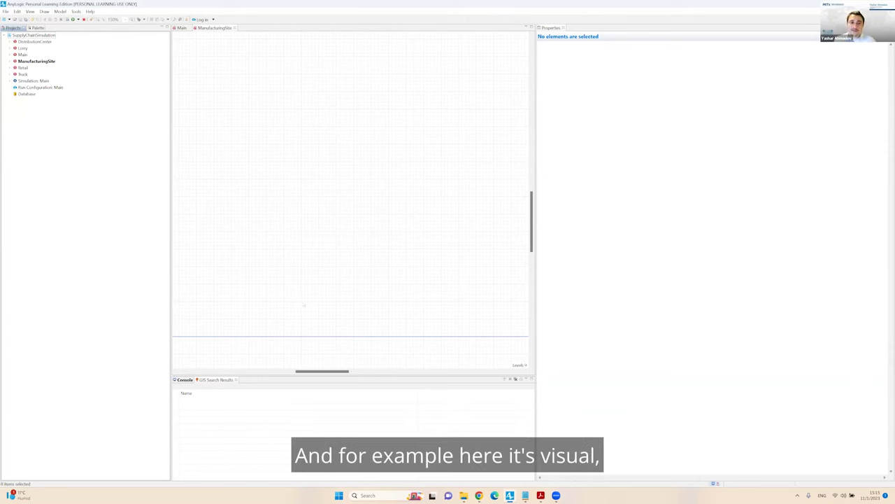
pyautogui.click(72, 19)
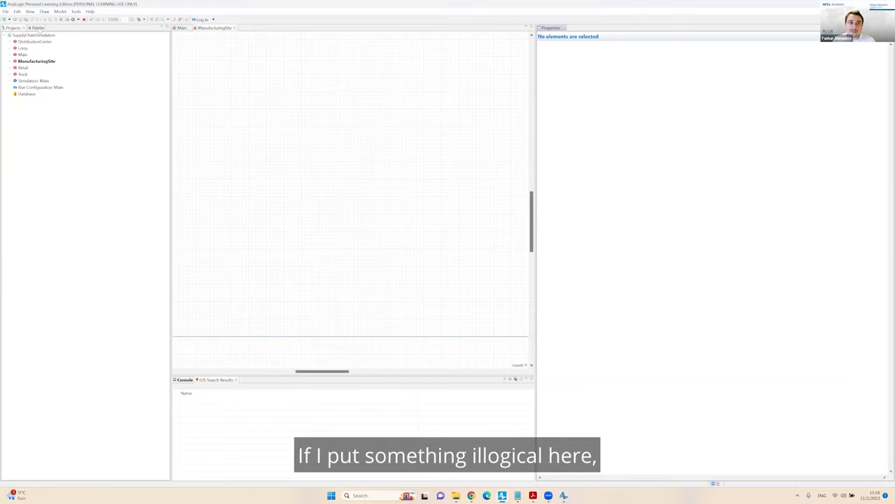
# Place a Delay block with triangular(0.5, 1, 1.5) s delay on ManufacturingSite, then build and run
pyautogui.click(36, 27)
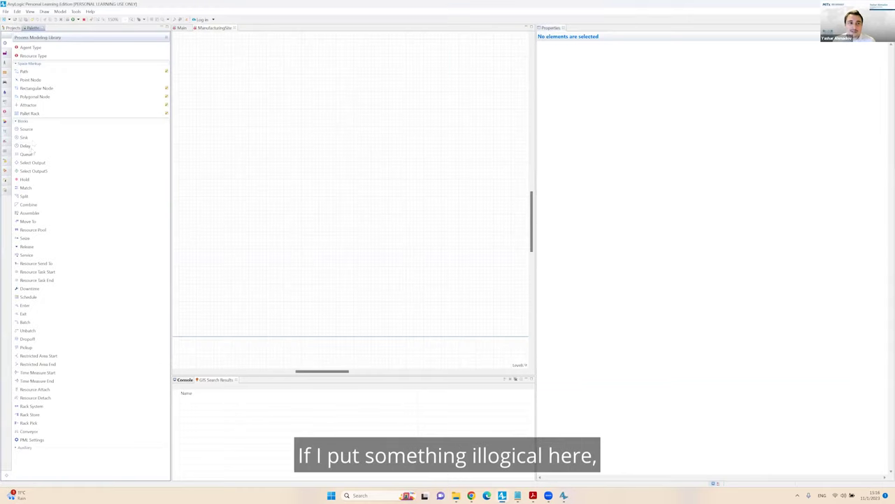
pyautogui.click(294, 125)
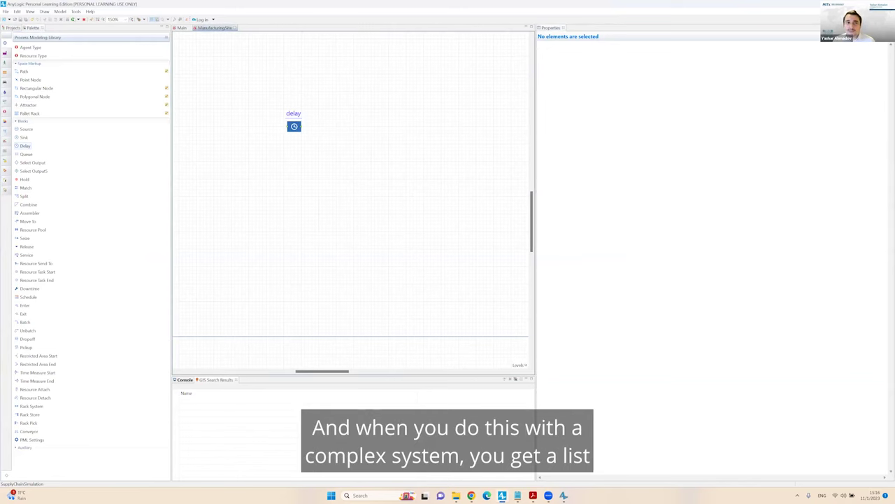
pyautogui.click(294, 126)
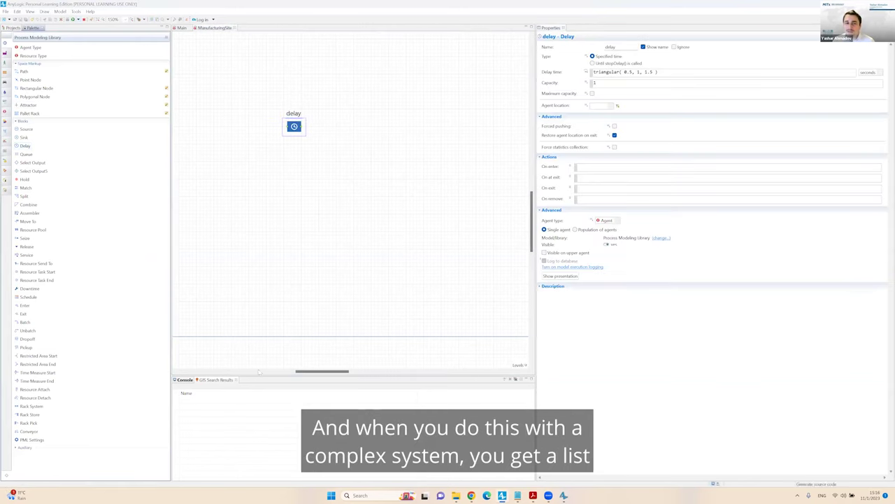
pyautogui.press('F7')
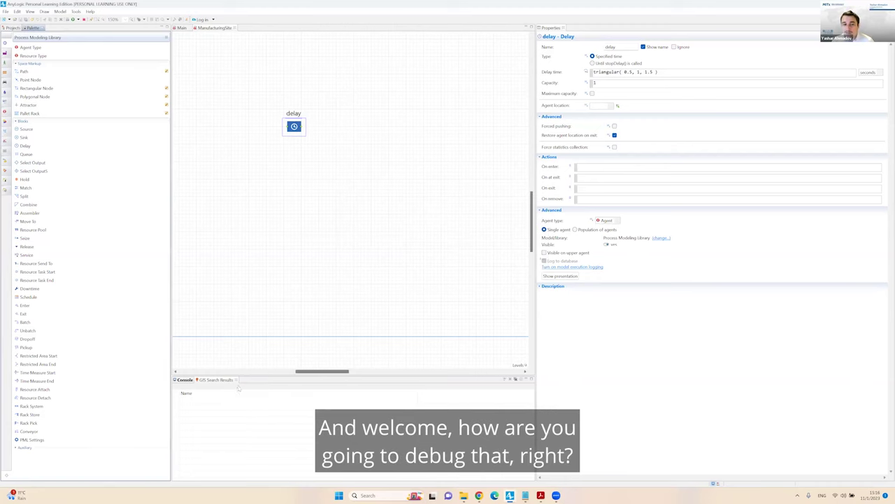
pyautogui.press('F5')
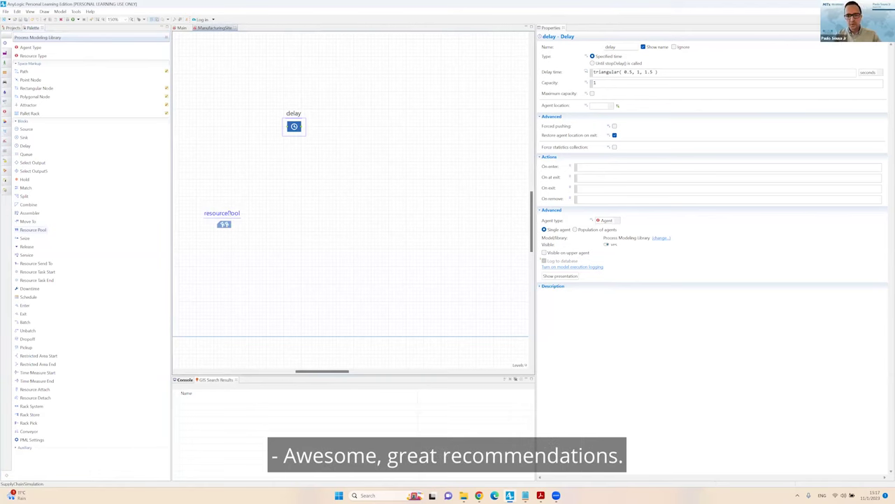
# Check the resourcePool block, then add a Release block beside the delay block and deselect it
pyautogui.click(249, 211)
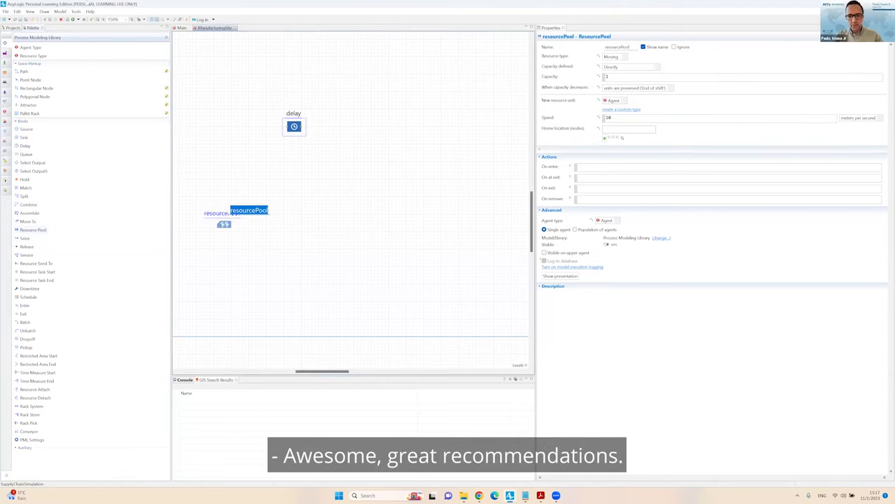
pyautogui.click(72, 19)
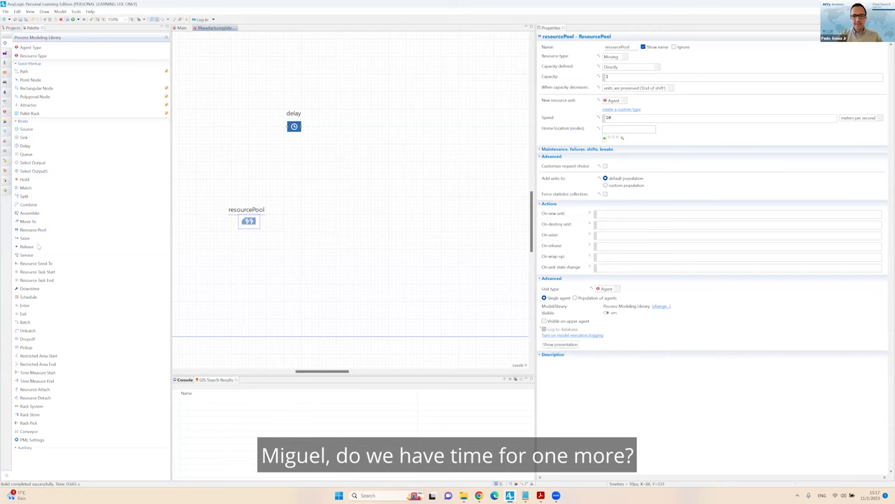
pyautogui.moveTo(26, 246); pyautogui.dragTo(343, 133)
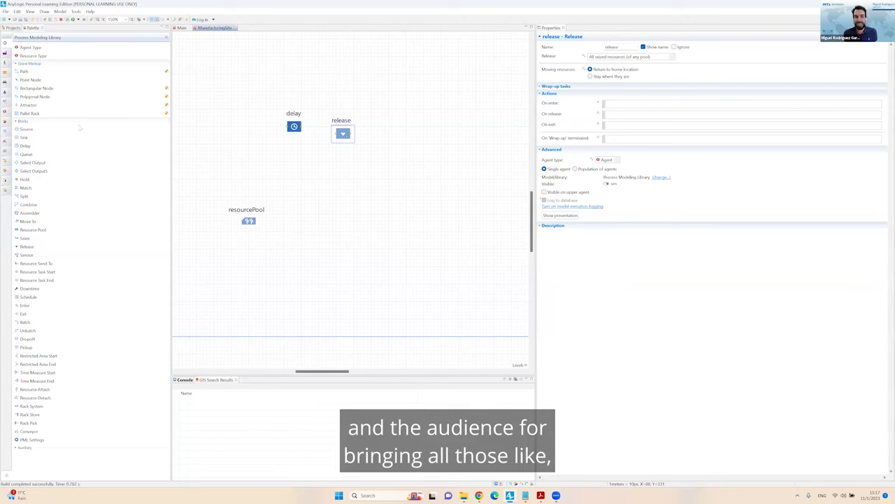
pyautogui.moveTo(79, 127)
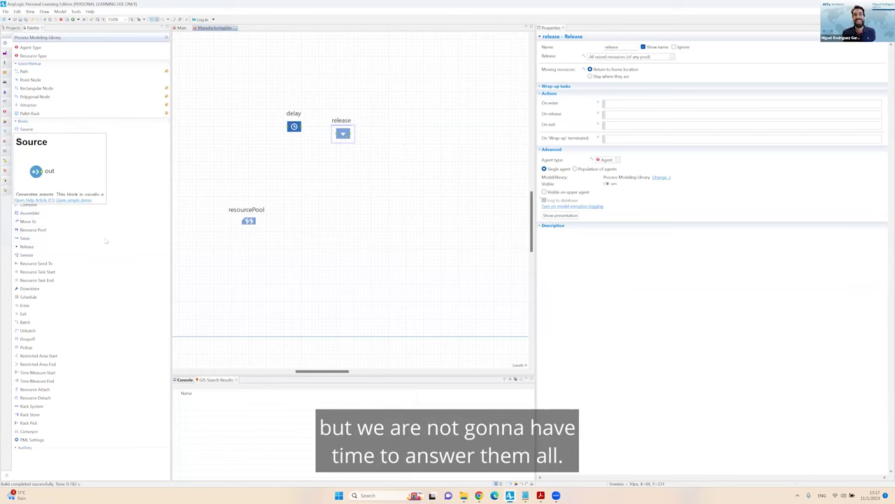
pyautogui.click(239, 180)
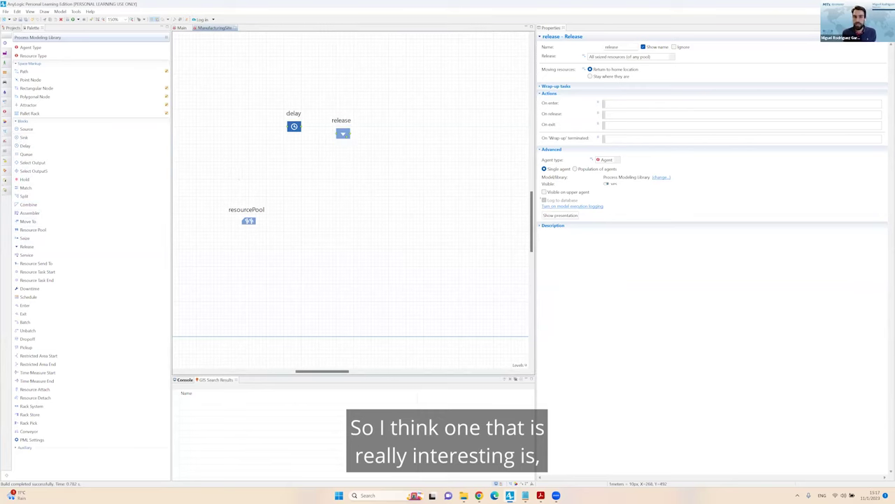
pyautogui.hotkey('alt', 'Tab')
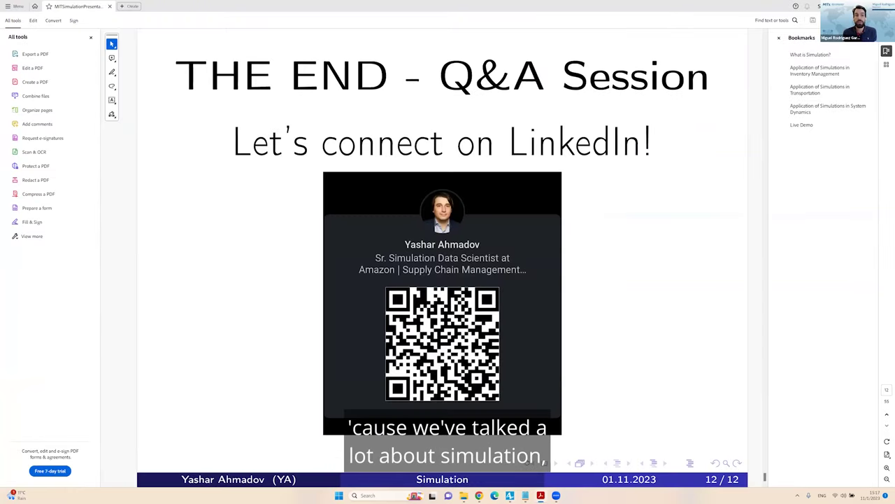